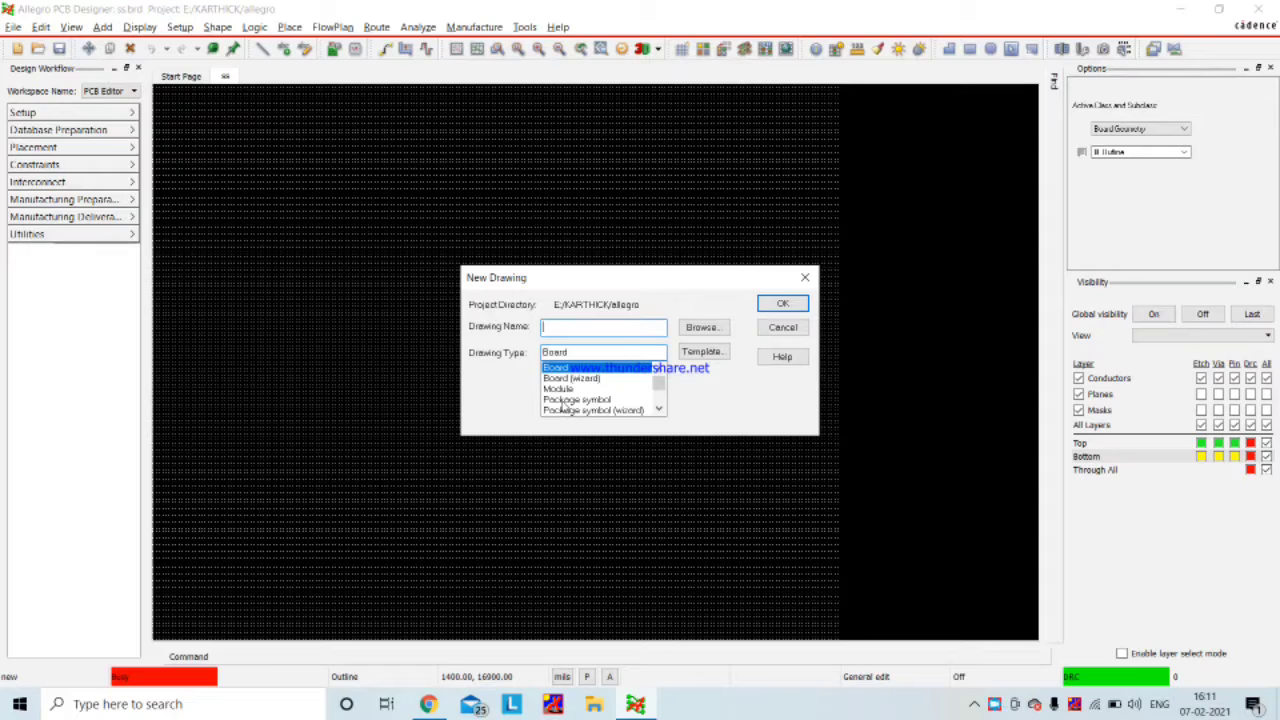
- Create a new package symbol drawing named dip14p and turn on the grid display
{"action": "left_click", "coordinate": [566, 399]}
{"action": "left_click", "coordinate": [564, 328]}
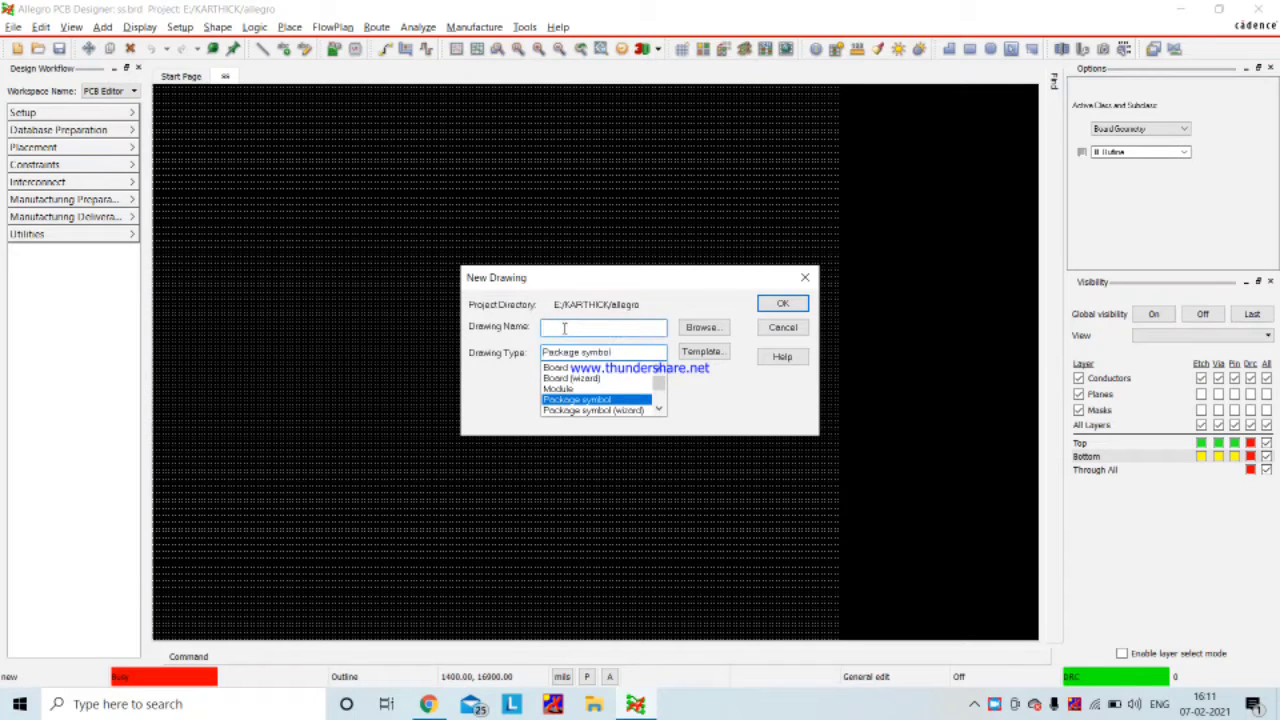
{"action": "type", "text": "dip14p"}
{"action": "left_click", "coordinate": [781, 306]}
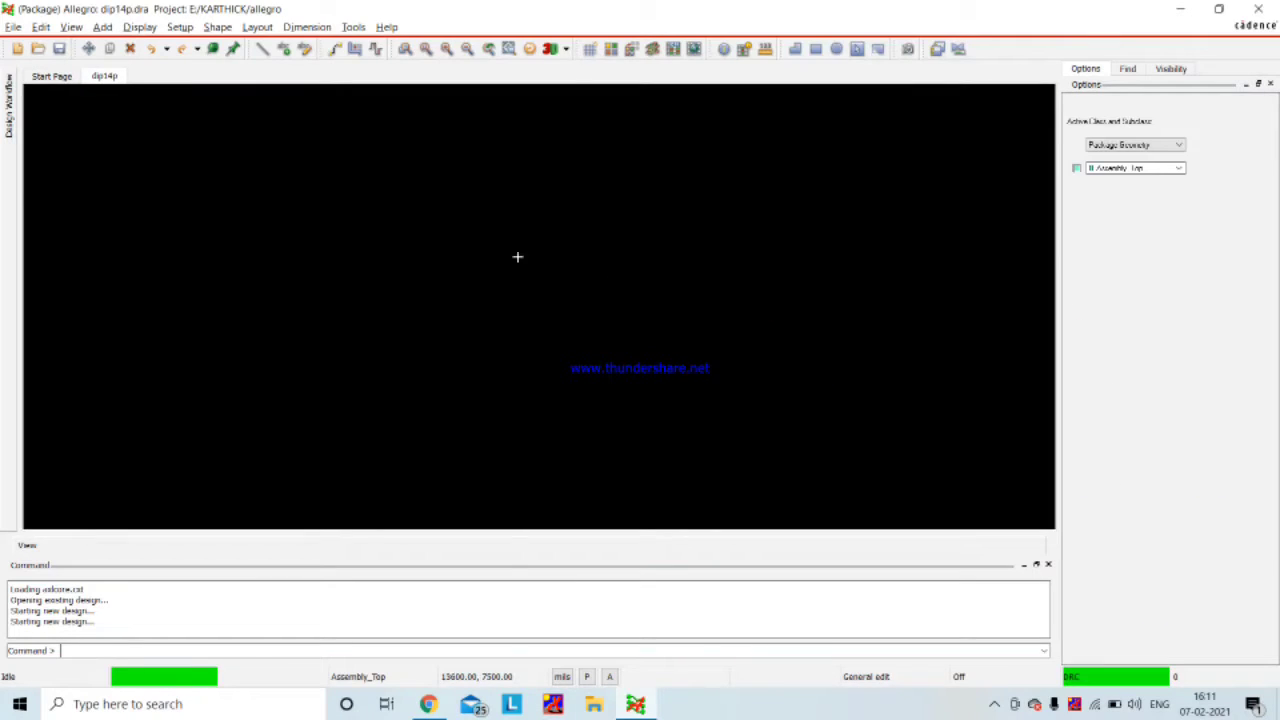
{"action": "left_click", "coordinate": [590, 50]}
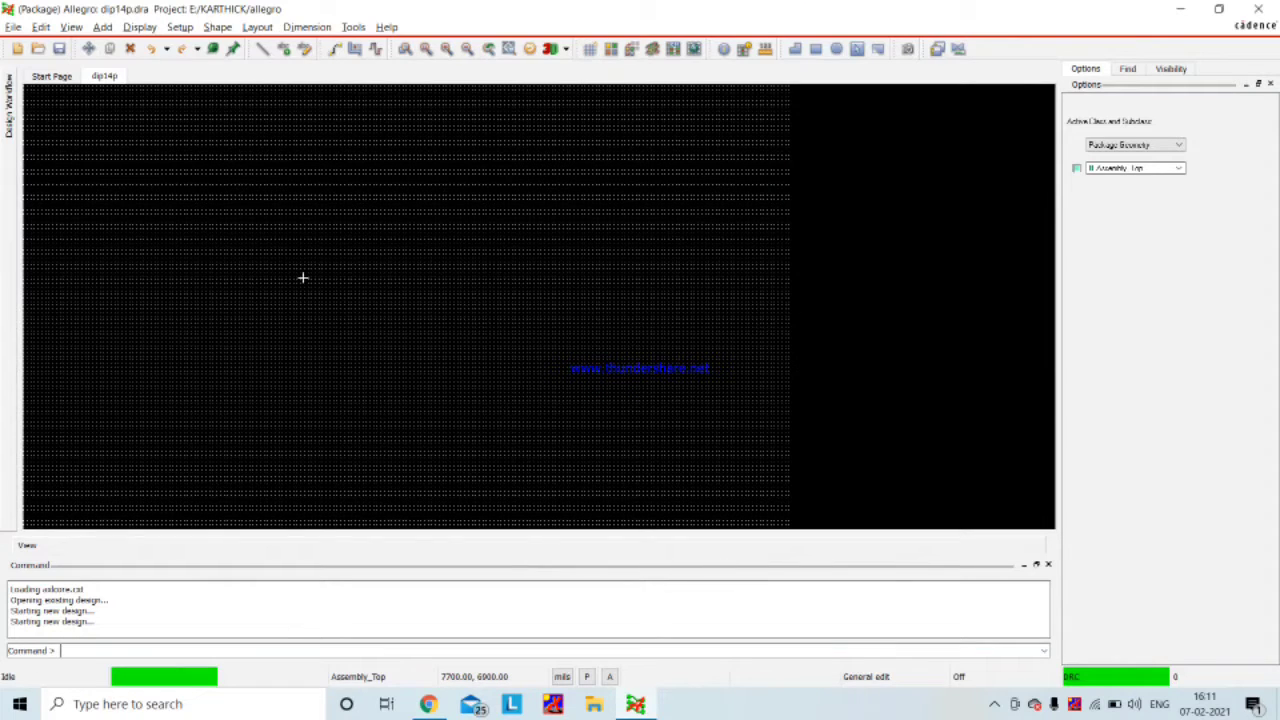
- Start adding pins and choose the Pad60cir38d padstack from the library for them
{"action": "left_click", "coordinate": [258, 27]}
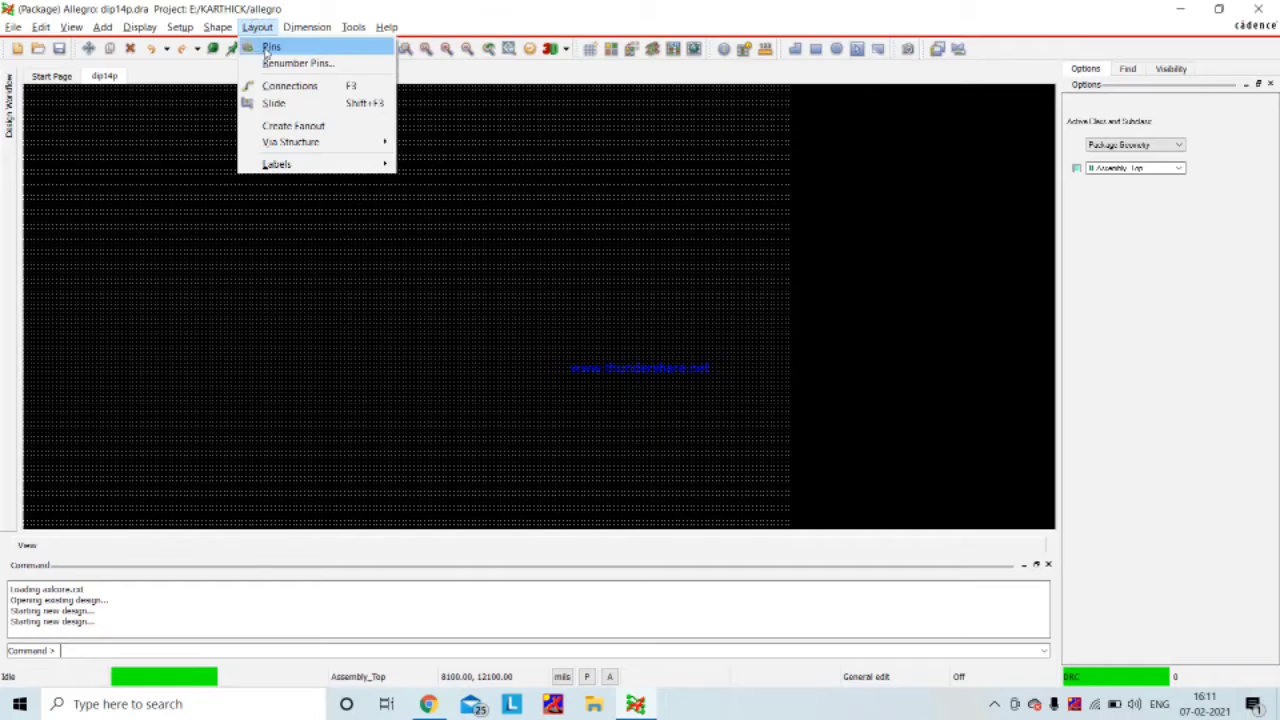
{"action": "left_click", "coordinate": [268, 46]}
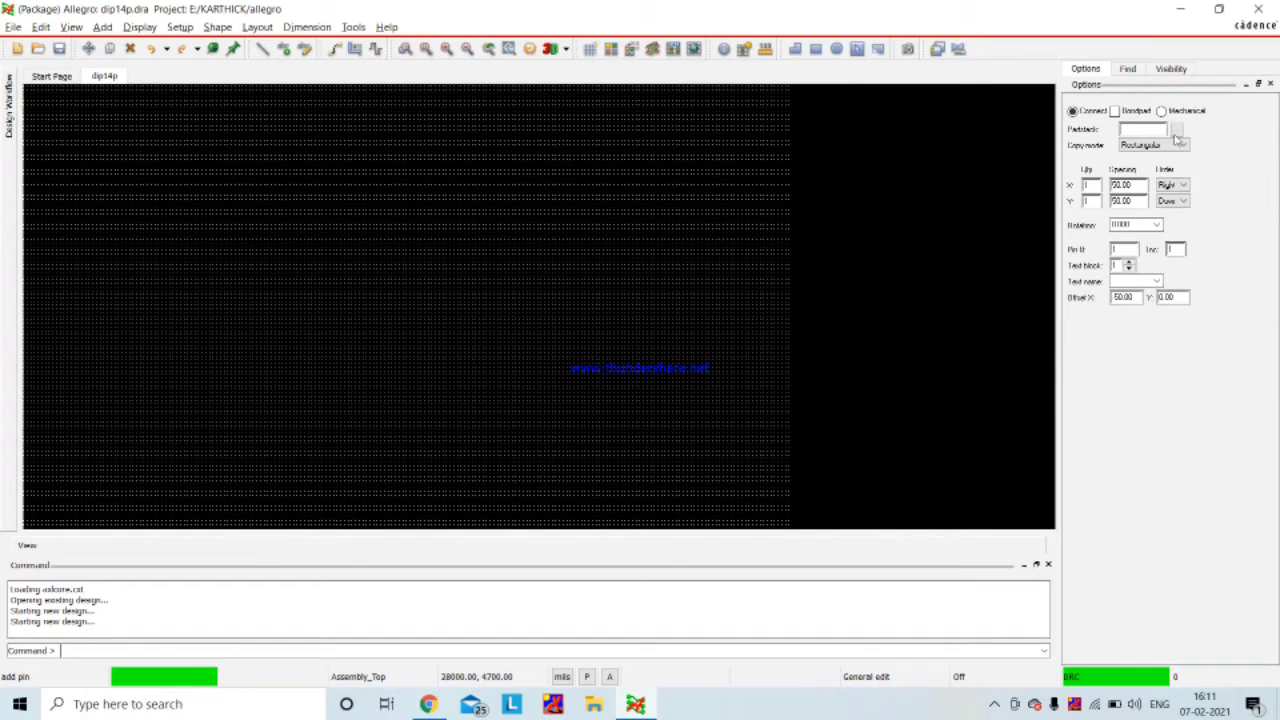
{"action": "left_click", "coordinate": [1178, 131]}
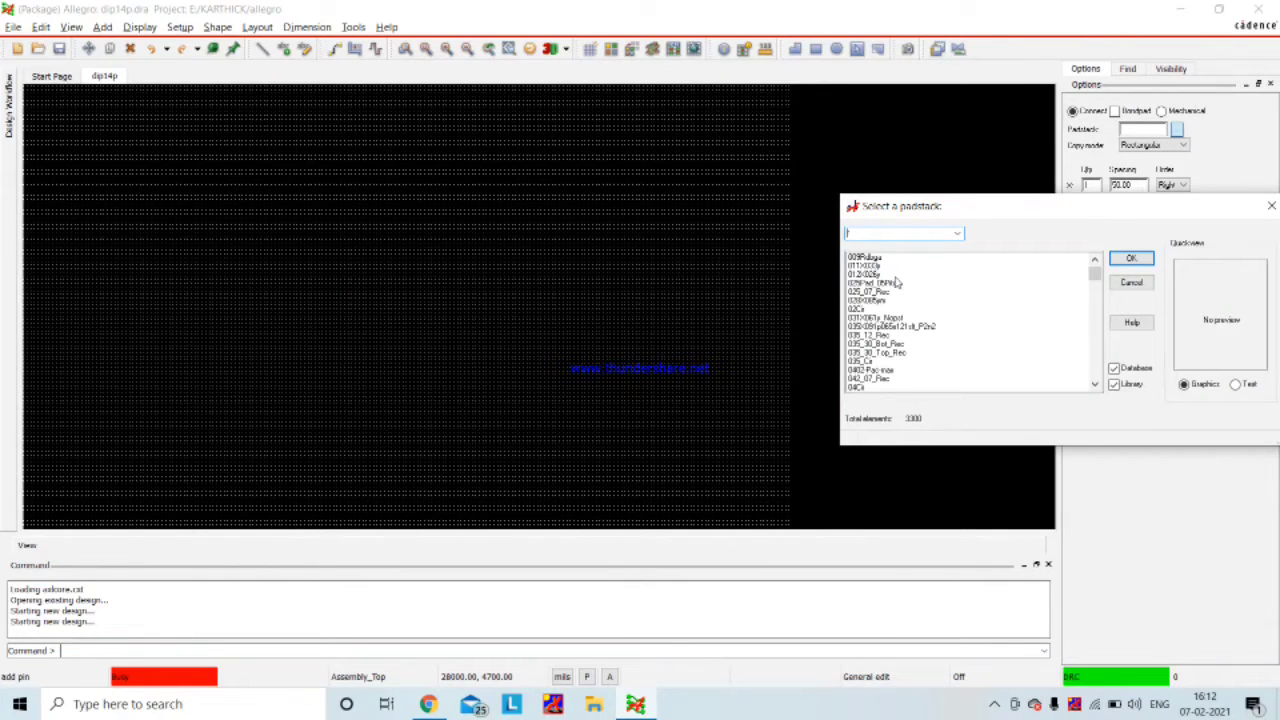
{"action": "scroll", "coordinate": [880, 320], "scroll_direction": "down", "scroll_amount": 10}
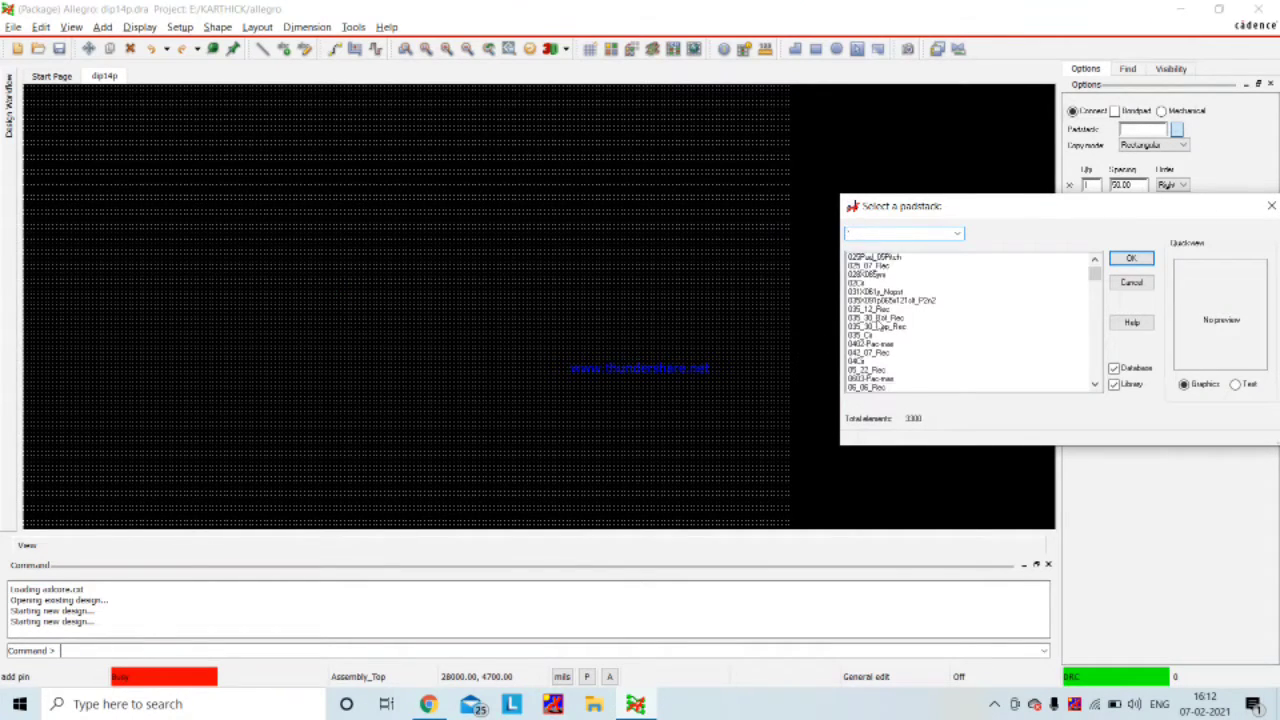
{"action": "scroll", "coordinate": [878, 327], "scroll_direction": "down", "scroll_amount": 1}
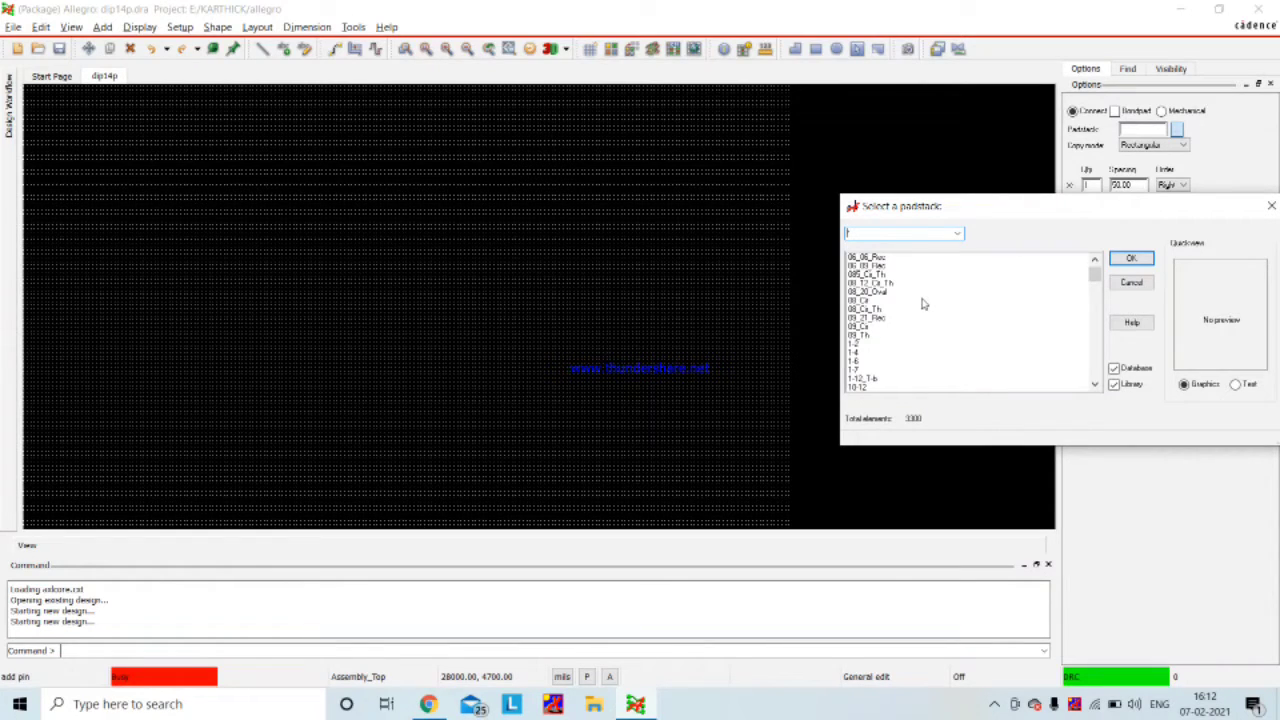
{"action": "scroll", "coordinate": [923, 304], "scroll_direction": "down", "scroll_amount": 1}
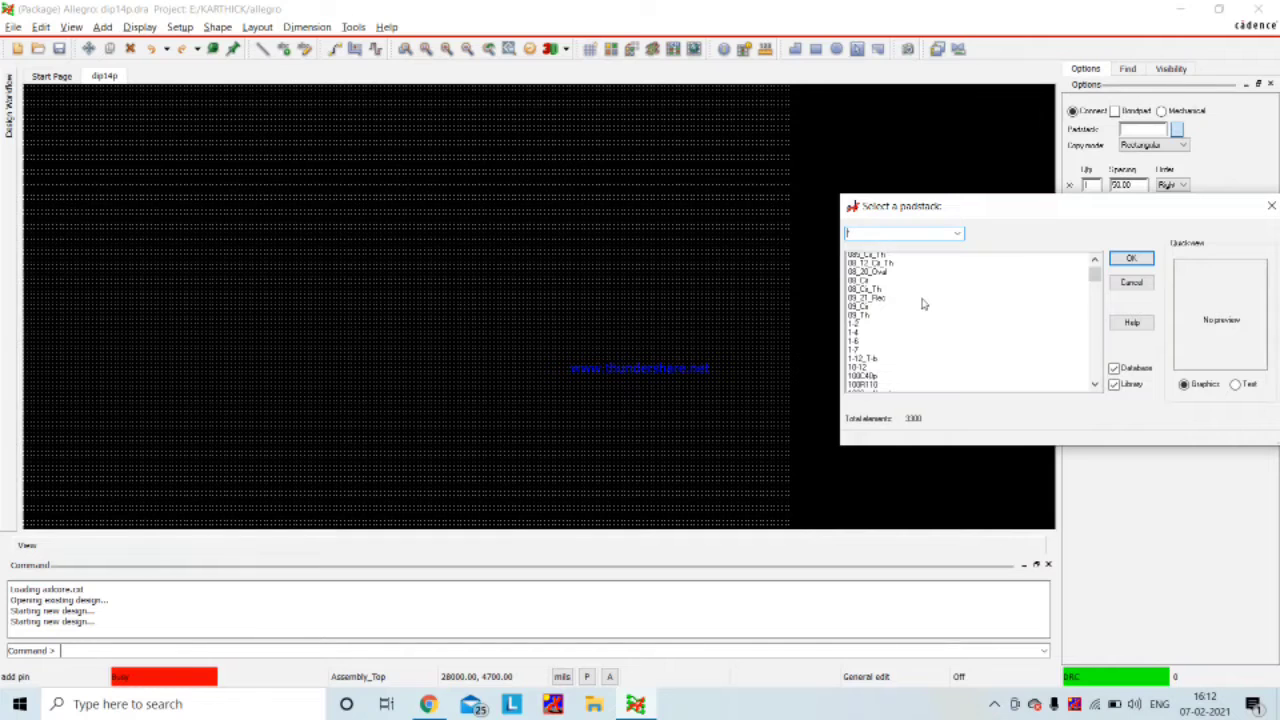
{"action": "scroll", "coordinate": [922, 304], "scroll_direction": "down", "scroll_amount": 3}
{"action": "scroll", "coordinate": [921, 304], "scroll_direction": "down", "scroll_amount": 3}
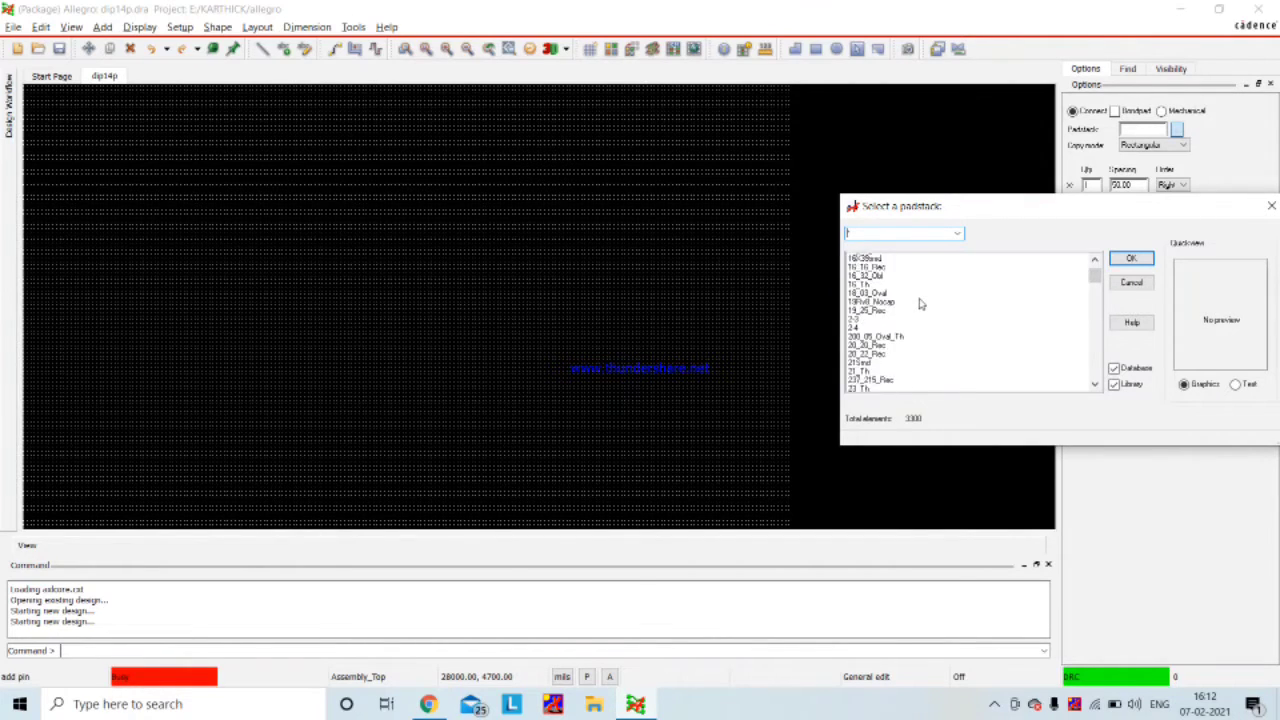
{"action": "scroll", "coordinate": [921, 304], "scroll_direction": "down", "scroll_amount": 5}
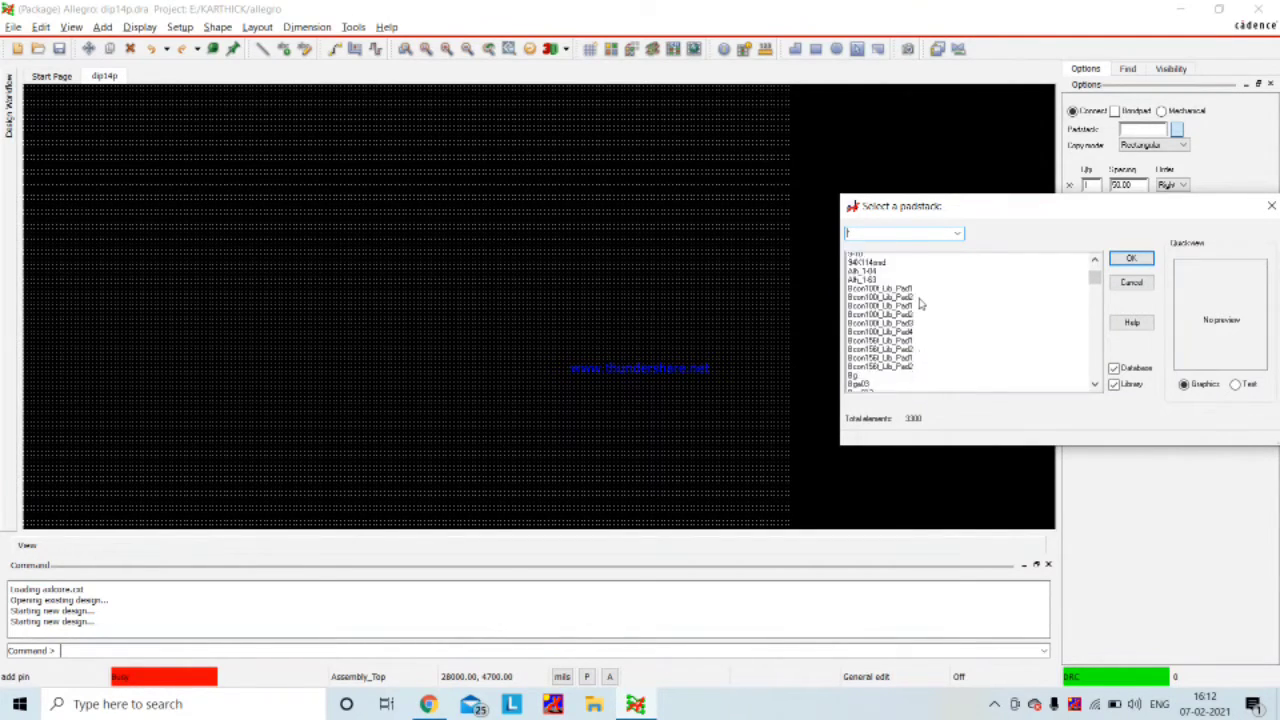
{"action": "scroll", "coordinate": [921, 304], "scroll_direction": "down", "scroll_amount": 3}
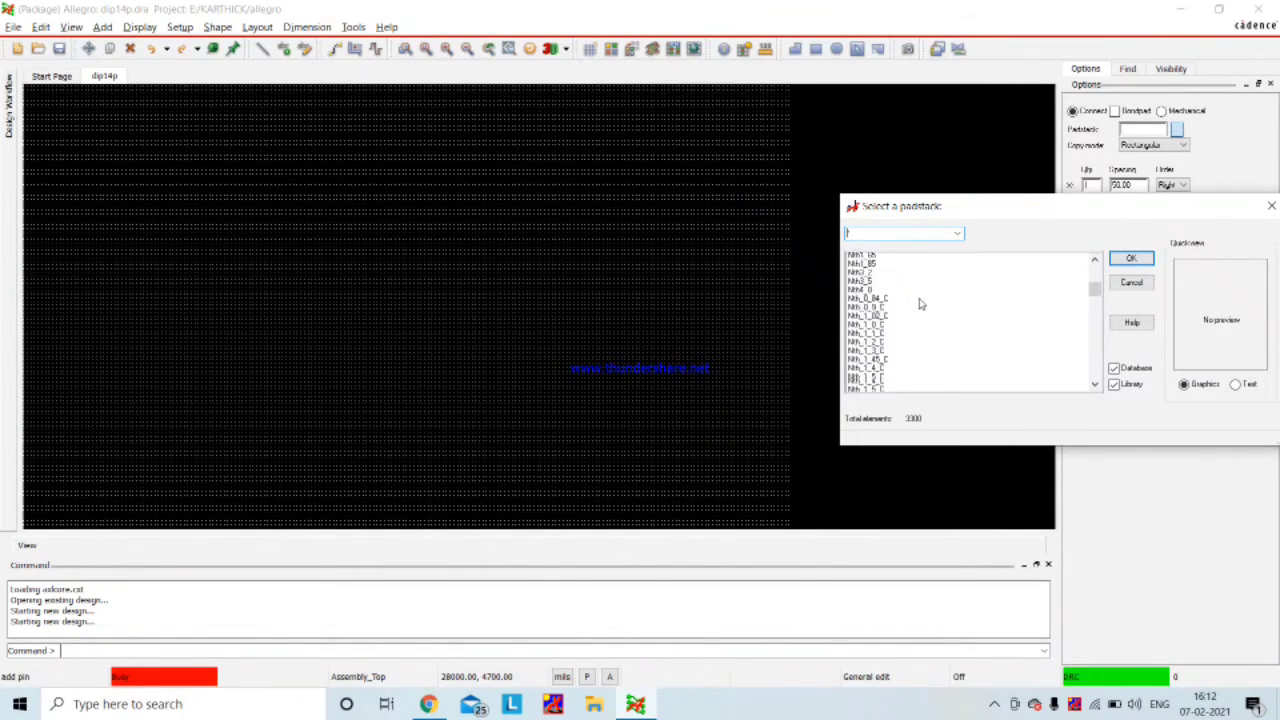
{"action": "scroll", "coordinate": [920, 303], "scroll_direction": "down", "scroll_amount": 5}
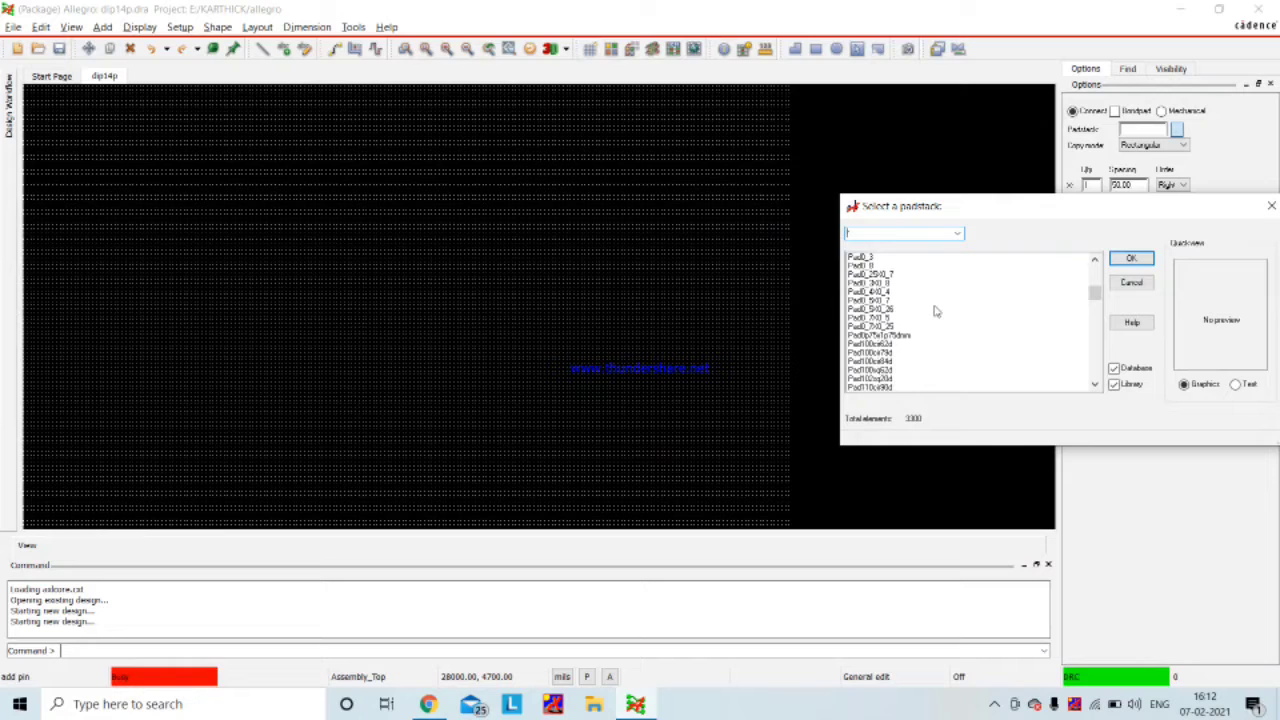
{"action": "scroll", "coordinate": [935, 311], "scroll_direction": "down", "scroll_amount": 1}
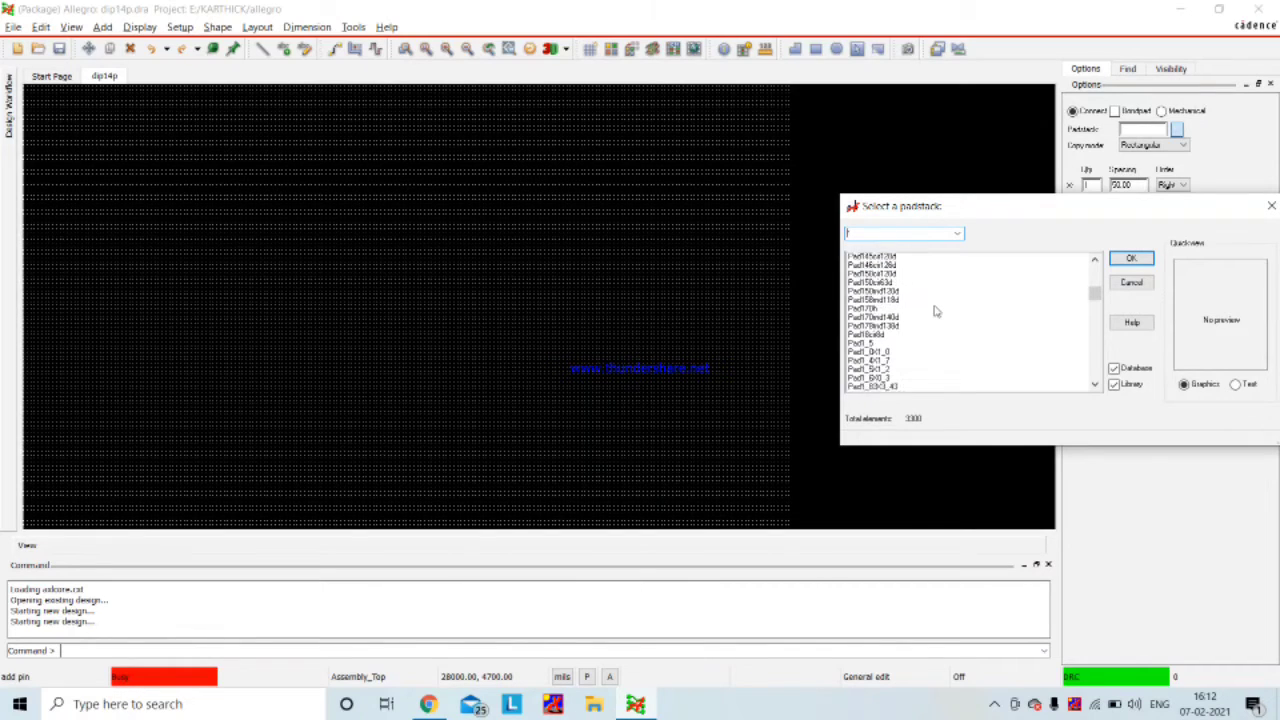
{"action": "scroll", "coordinate": [935, 311], "scroll_direction": "down", "scroll_amount": 1}
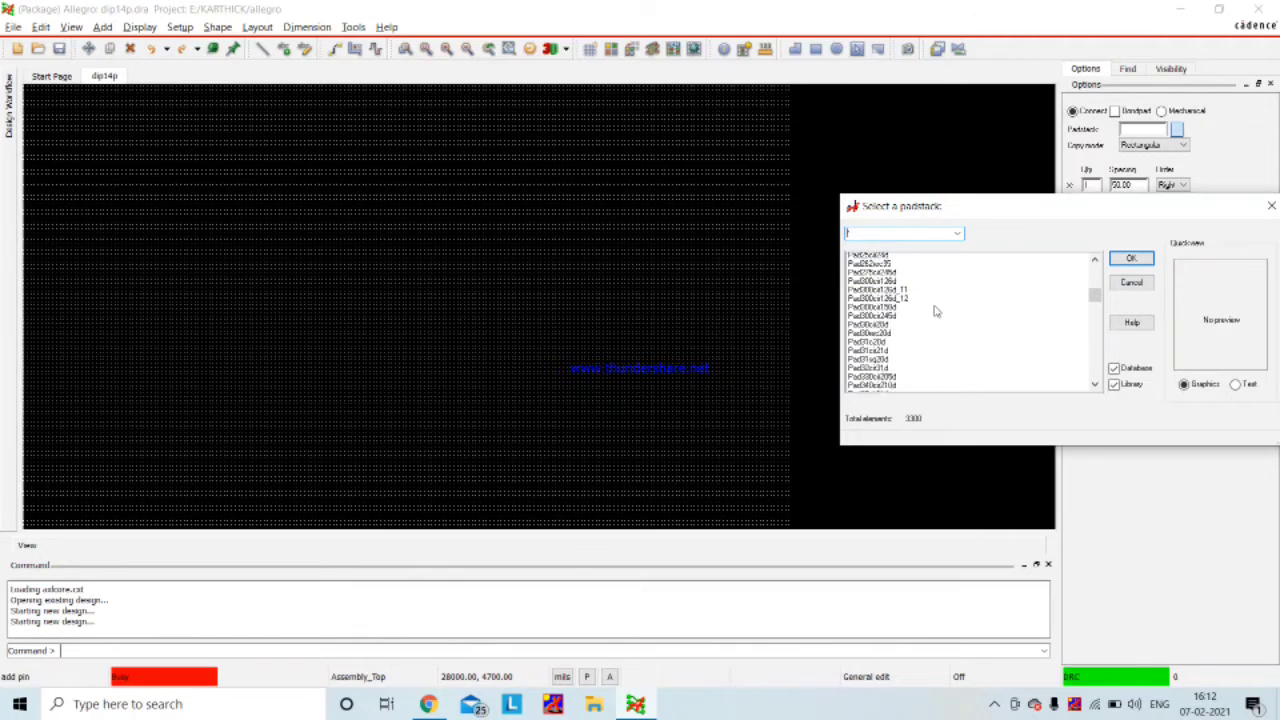
{"action": "scroll", "coordinate": [935, 311], "scroll_direction": "down", "scroll_amount": 5}
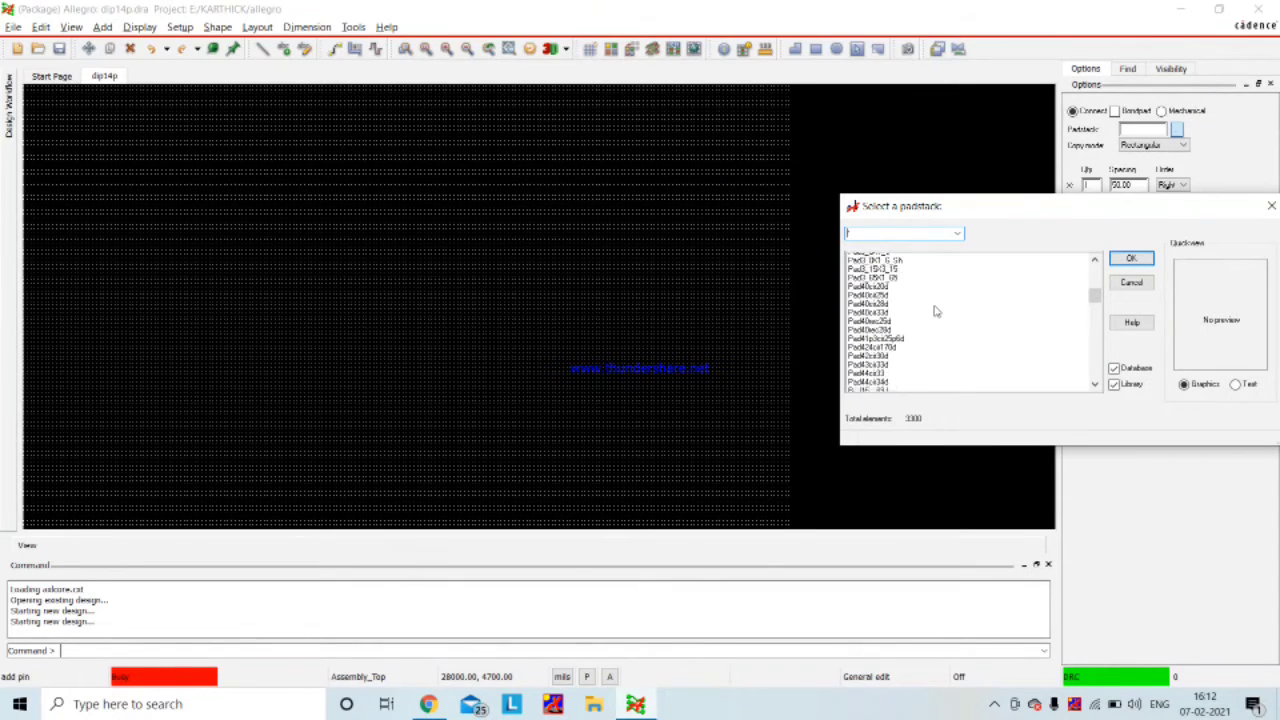
{"action": "scroll", "coordinate": [935, 311], "scroll_direction": "down", "scroll_amount": 10}
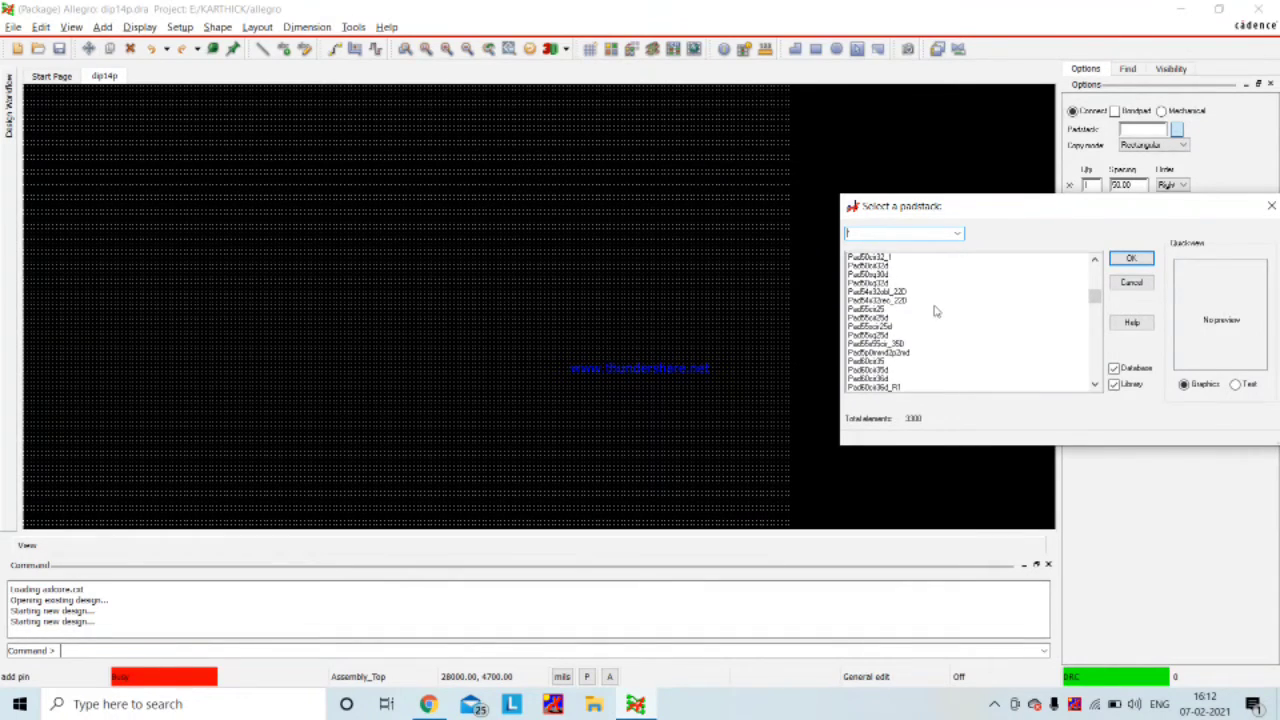
{"action": "scroll", "coordinate": [935, 311], "scroll_direction": "up", "scroll_amount": 3}
{"action": "scroll", "coordinate": [935, 311], "scroll_direction": "down", "scroll_amount": 3}
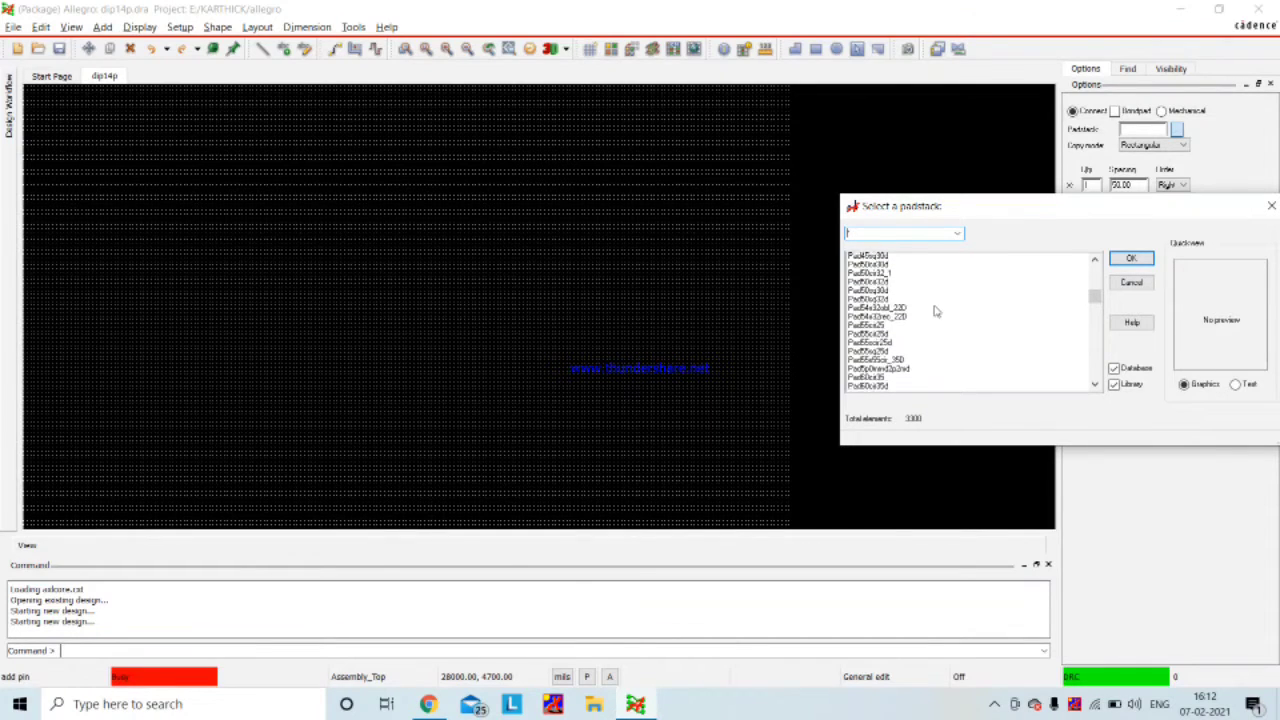
{"action": "scroll", "coordinate": [935, 311], "scroll_direction": "down", "scroll_amount": 3}
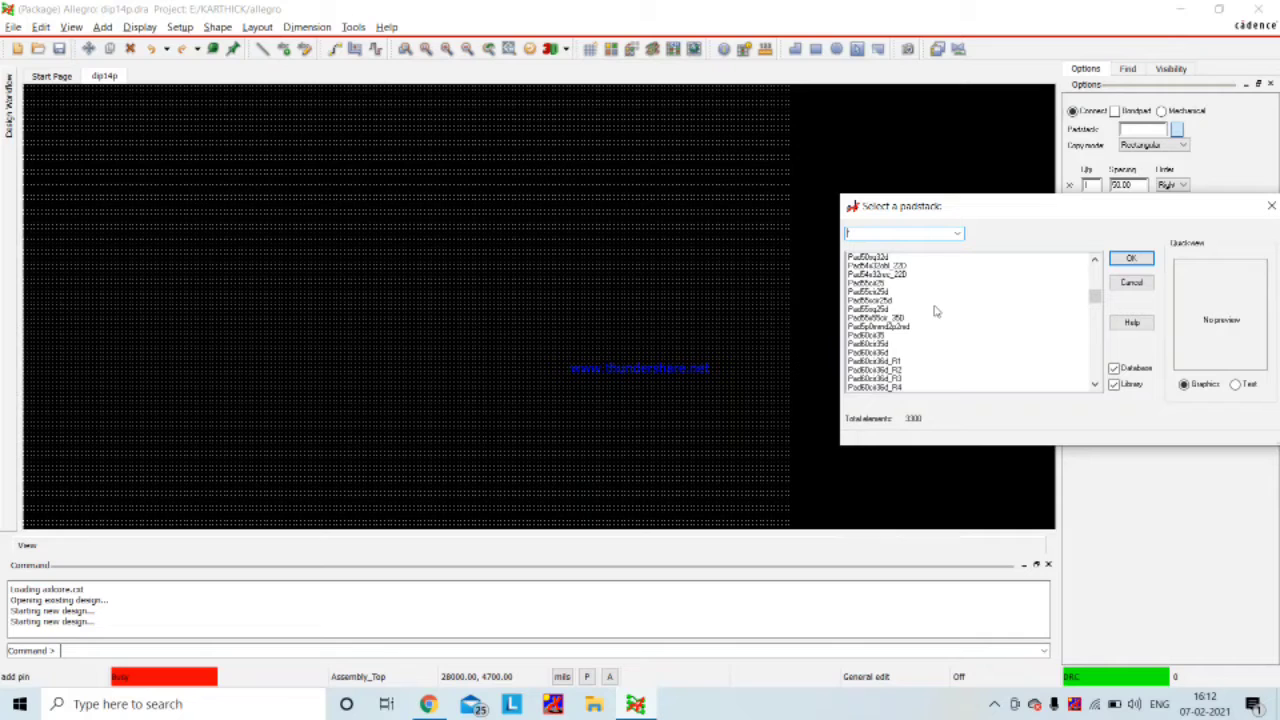
{"action": "scroll", "coordinate": [935, 311], "scroll_direction": "up", "scroll_amount": 3}
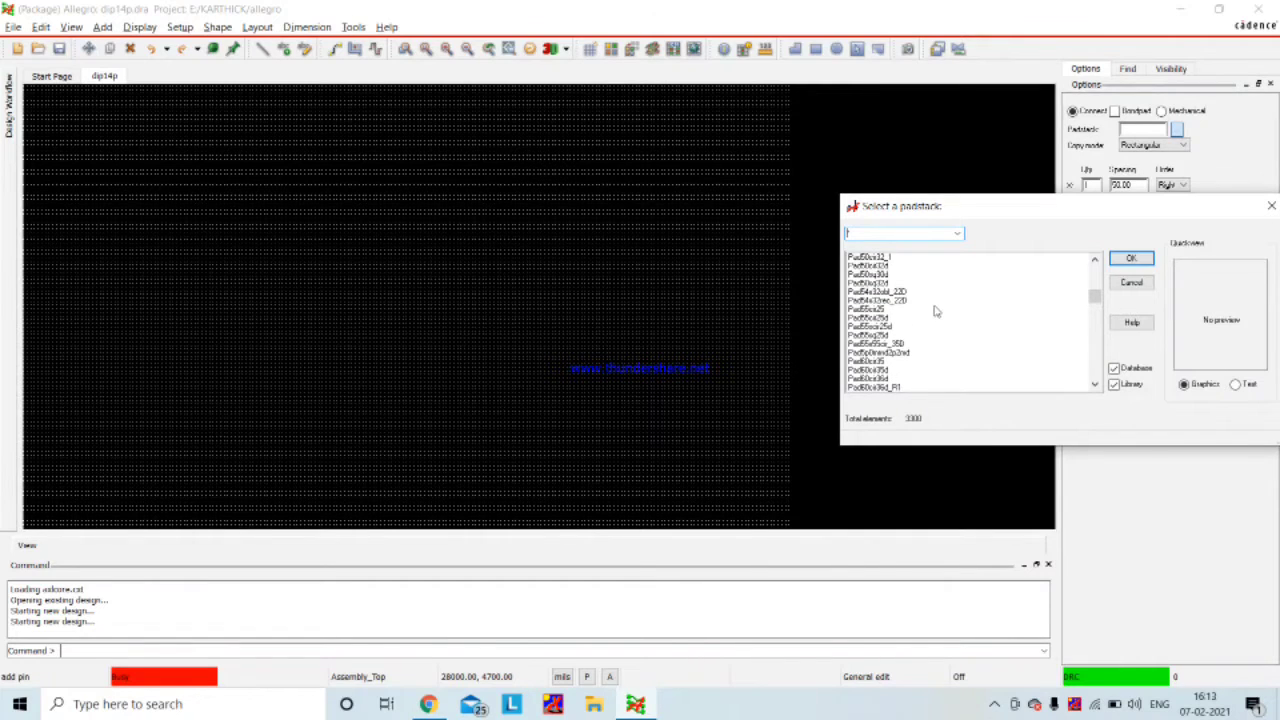
{"action": "scroll", "coordinate": [935, 311], "scroll_direction": "down", "scroll_amount": 3}
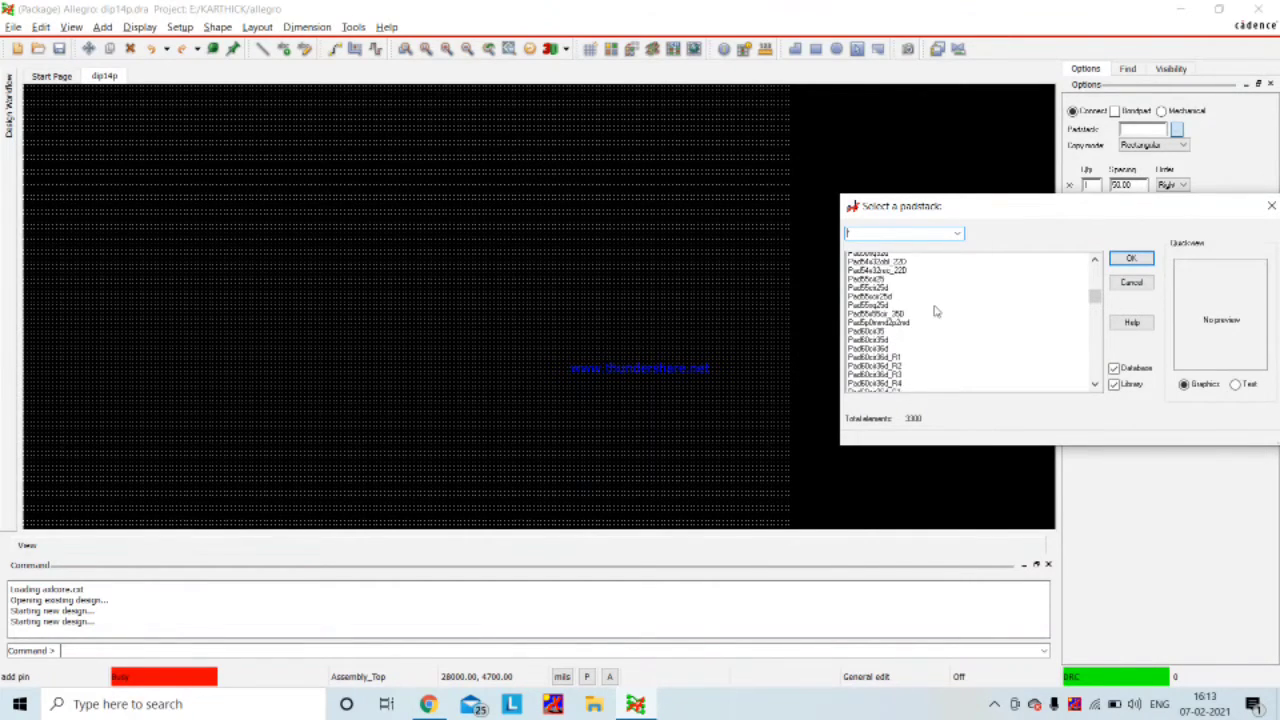
{"action": "scroll", "coordinate": [935, 311], "scroll_direction": "down", "scroll_amount": 3}
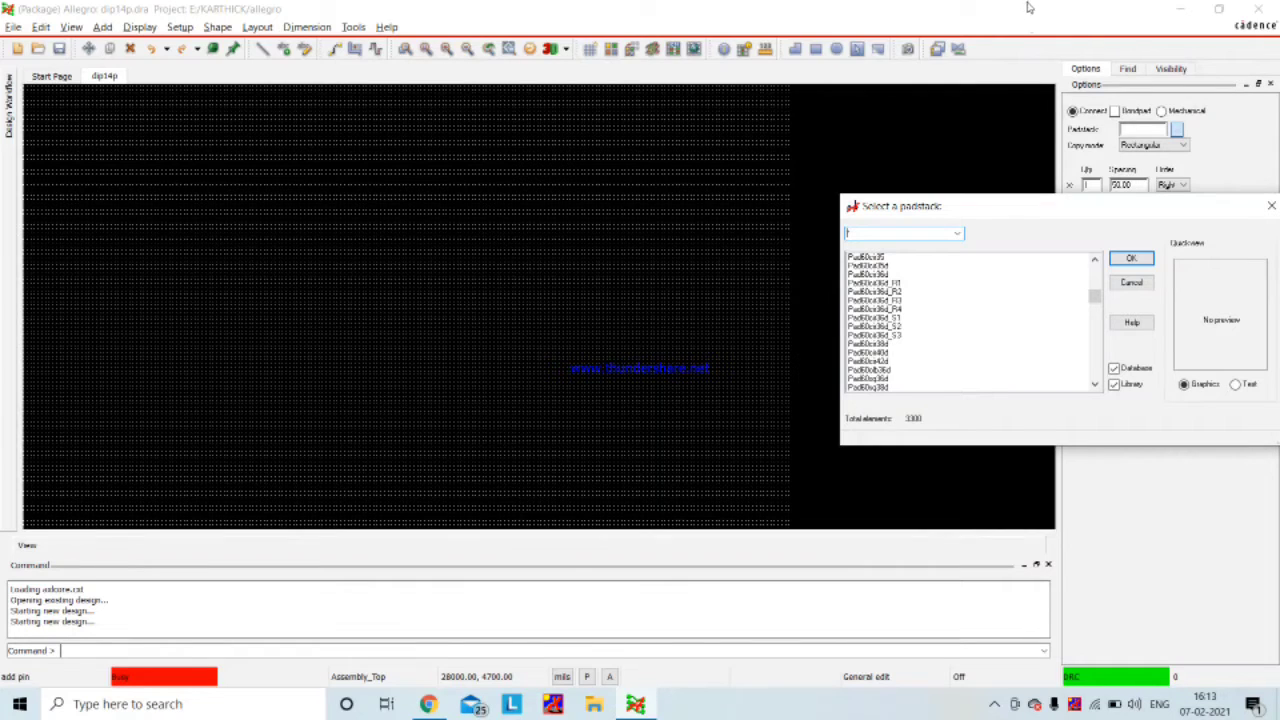
{"action": "left_click", "coordinate": [866, 345]}
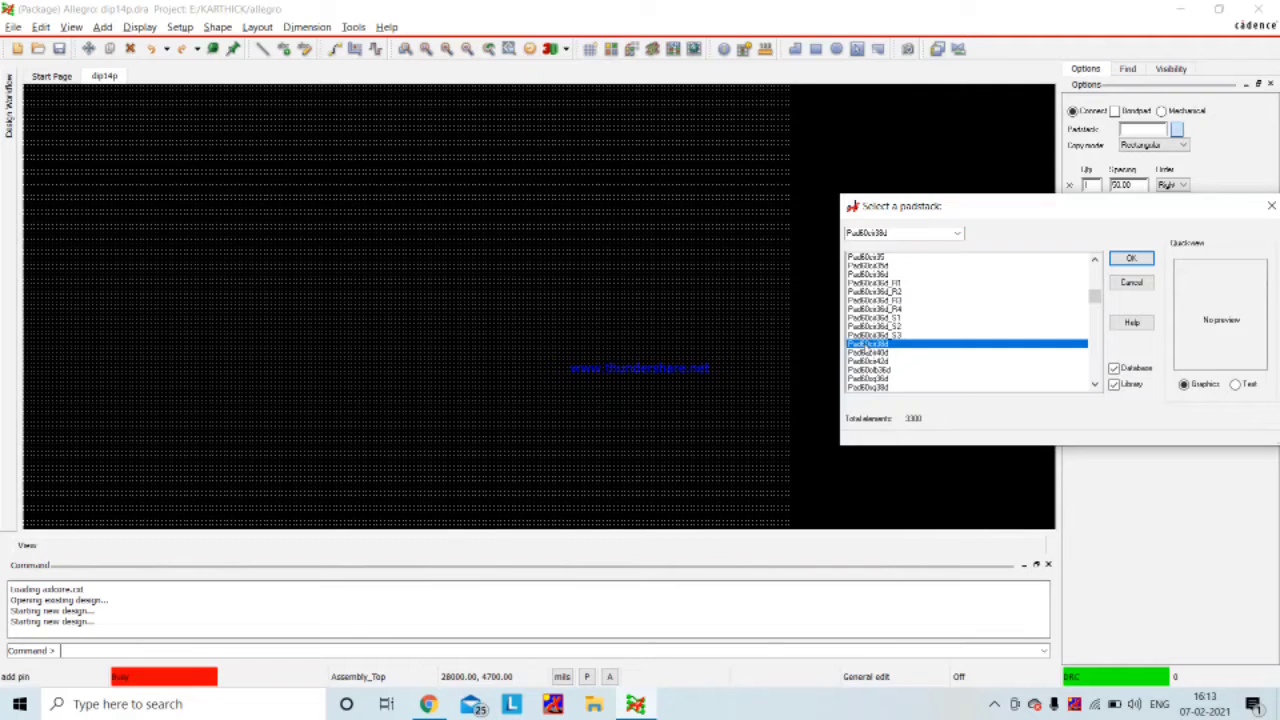
{"action": "left_click", "coordinate": [1129, 260]}
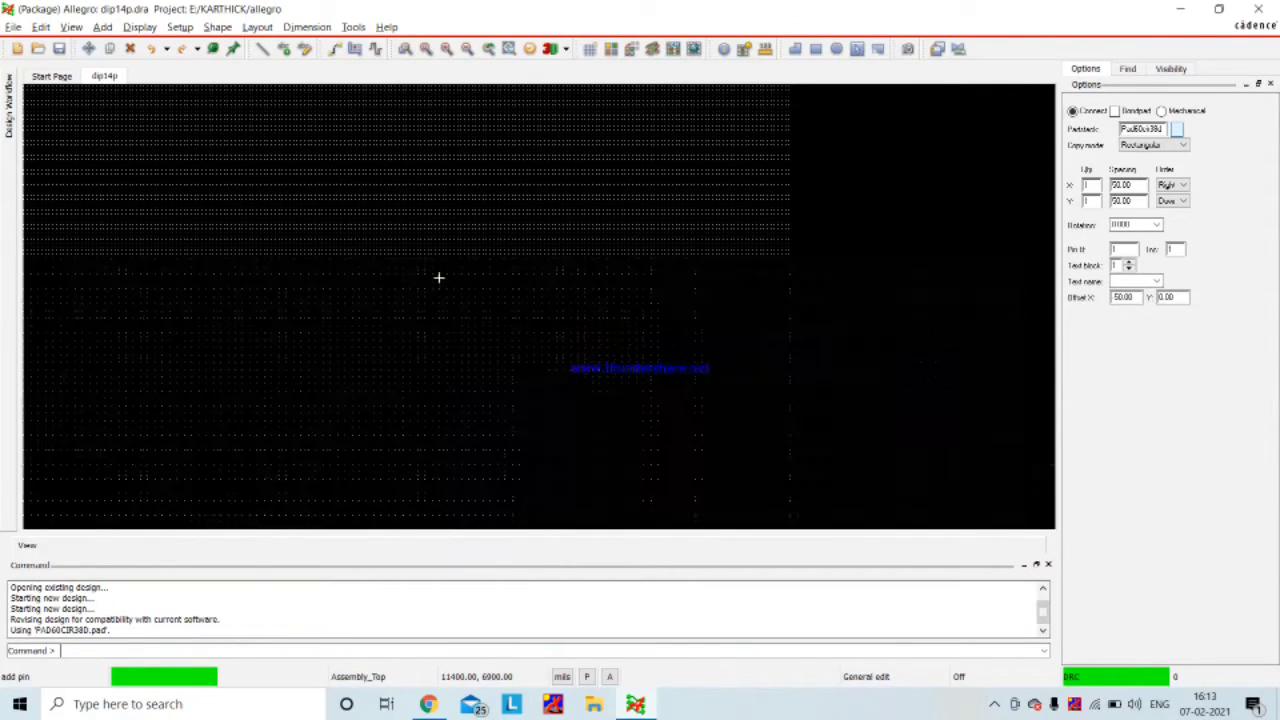
- Place a column of seven pins starting at (11300, 7000), with Y quantity 7, Y spacing 100 mils and downward order
{"action": "scroll", "coordinate": [440, 268], "scroll_direction": "up", "scroll_amount": 5}
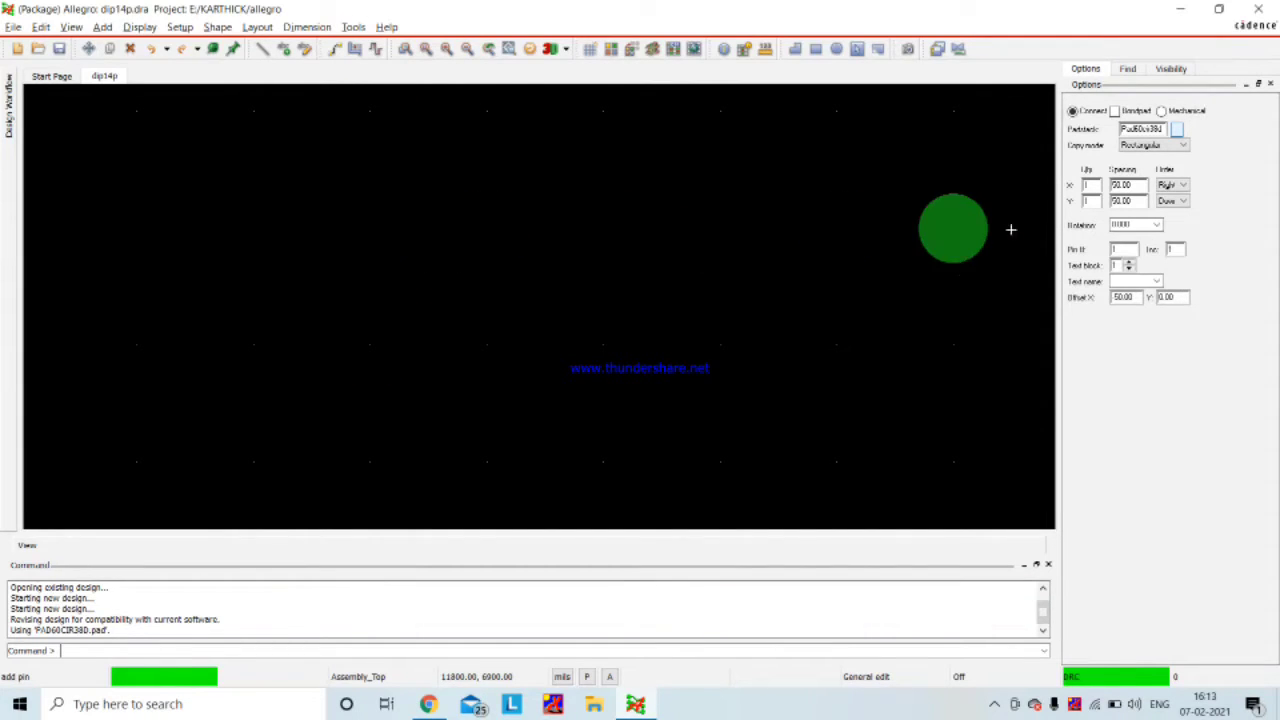
{"action": "double_click", "coordinate": [1094, 201]}
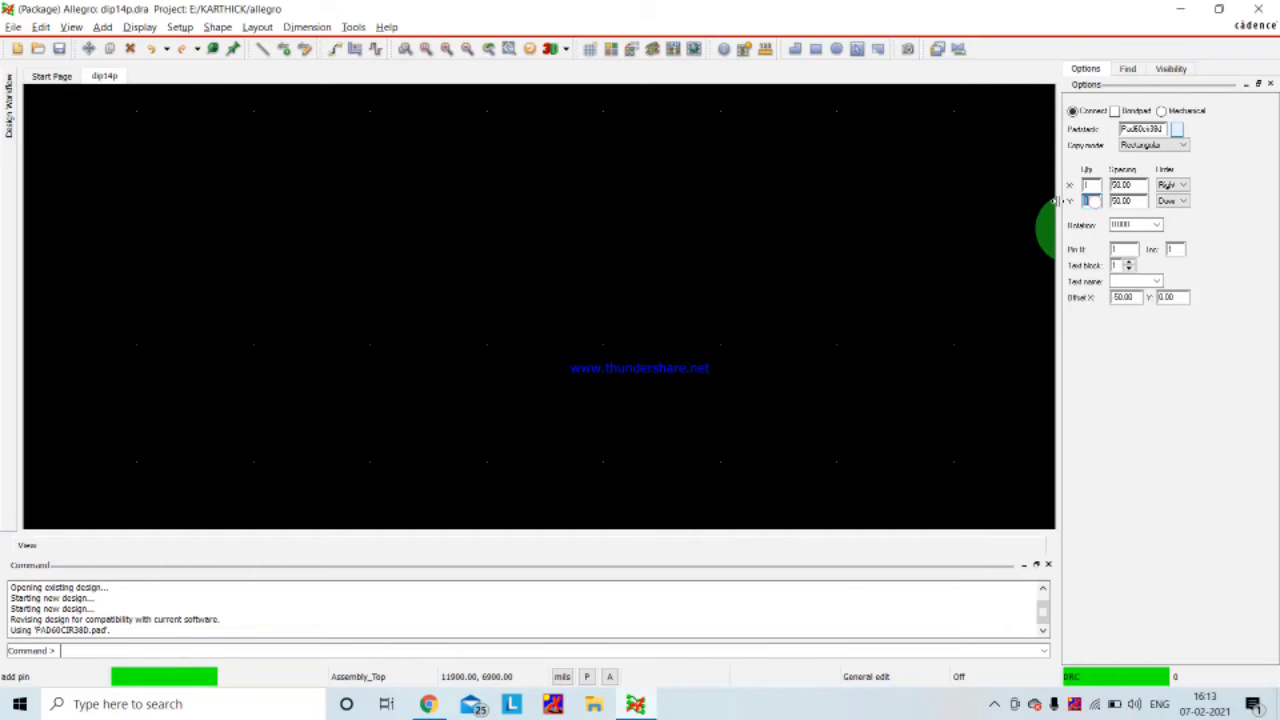
{"action": "type", "text": "7"}
{"action": "double_click", "coordinate": [1136, 201]}
{"action": "type", "text": "100"}
{"action": "left_click", "coordinate": [1137, 187]}
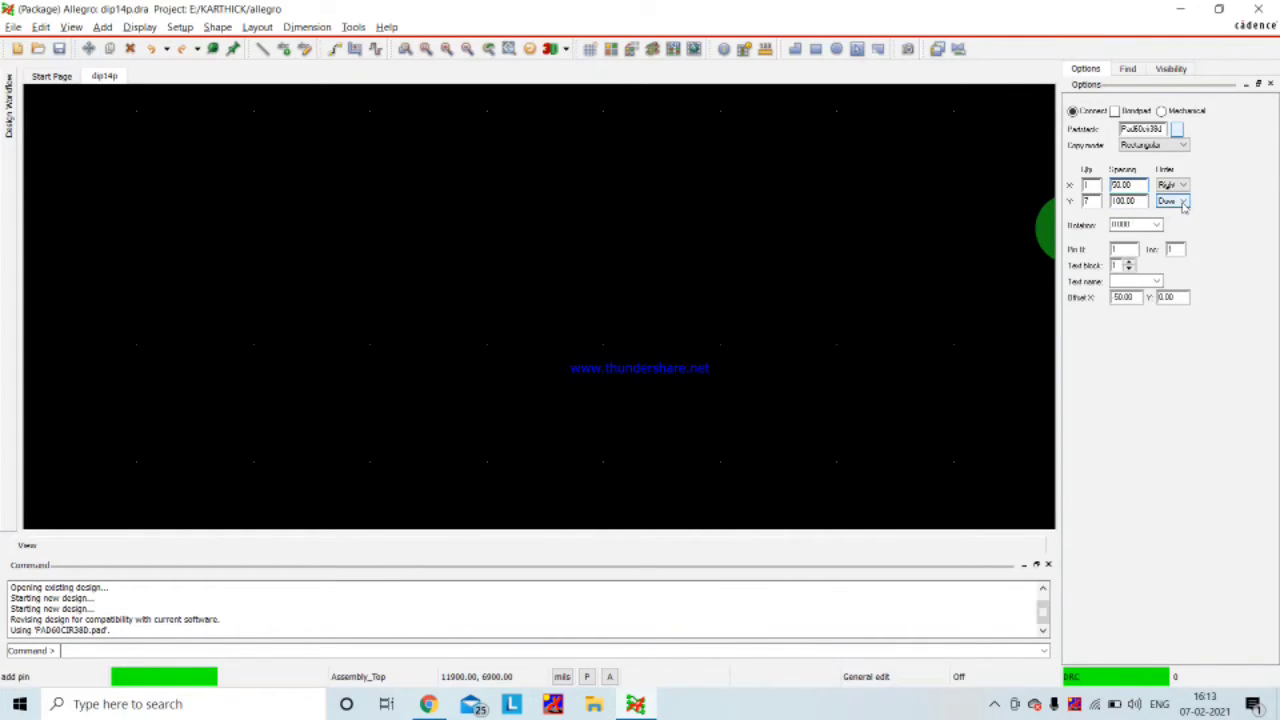
{"action": "left_click", "coordinate": [1185, 203]}
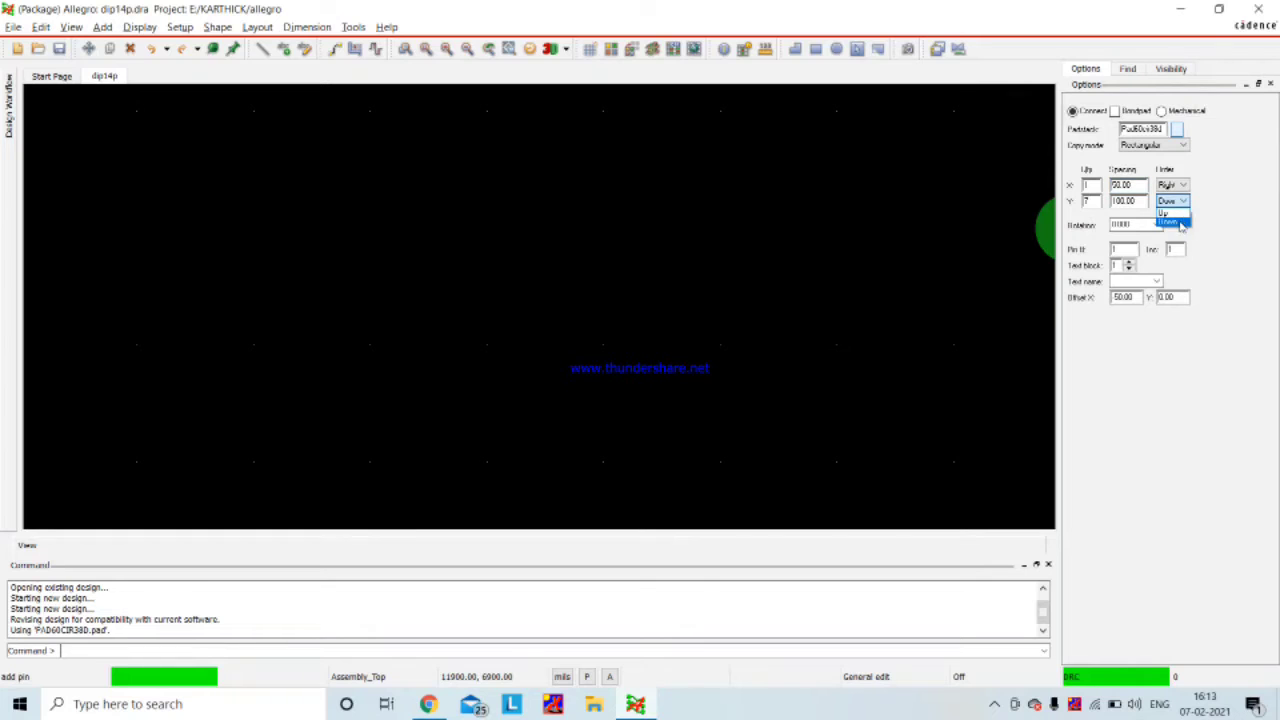
{"action": "left_click", "coordinate": [1176, 222]}
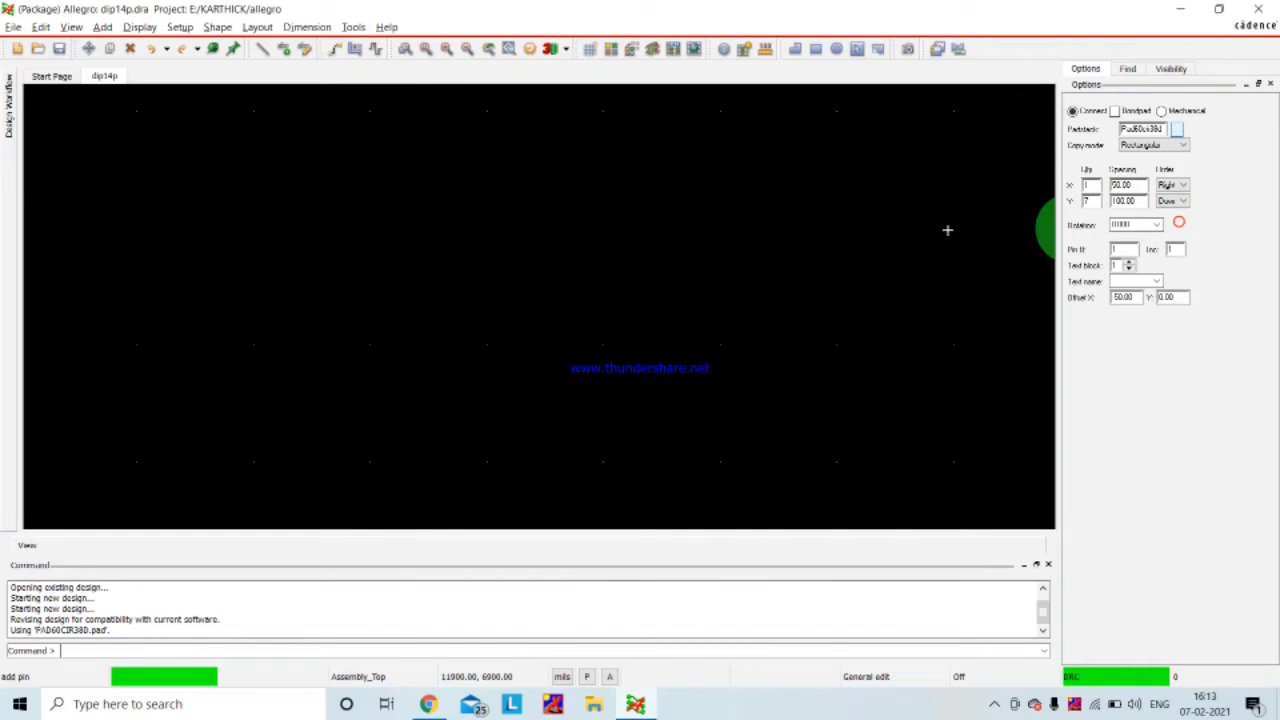
{"action": "left_click", "coordinate": [376, 158]}
- Place a second column of seven pins in upward order, starting at (11600, 6400) beside pin 7, and finish adding pins
{"action": "scroll", "coordinate": [430, 262], "scroll_direction": "down", "scroll_amount": 2}
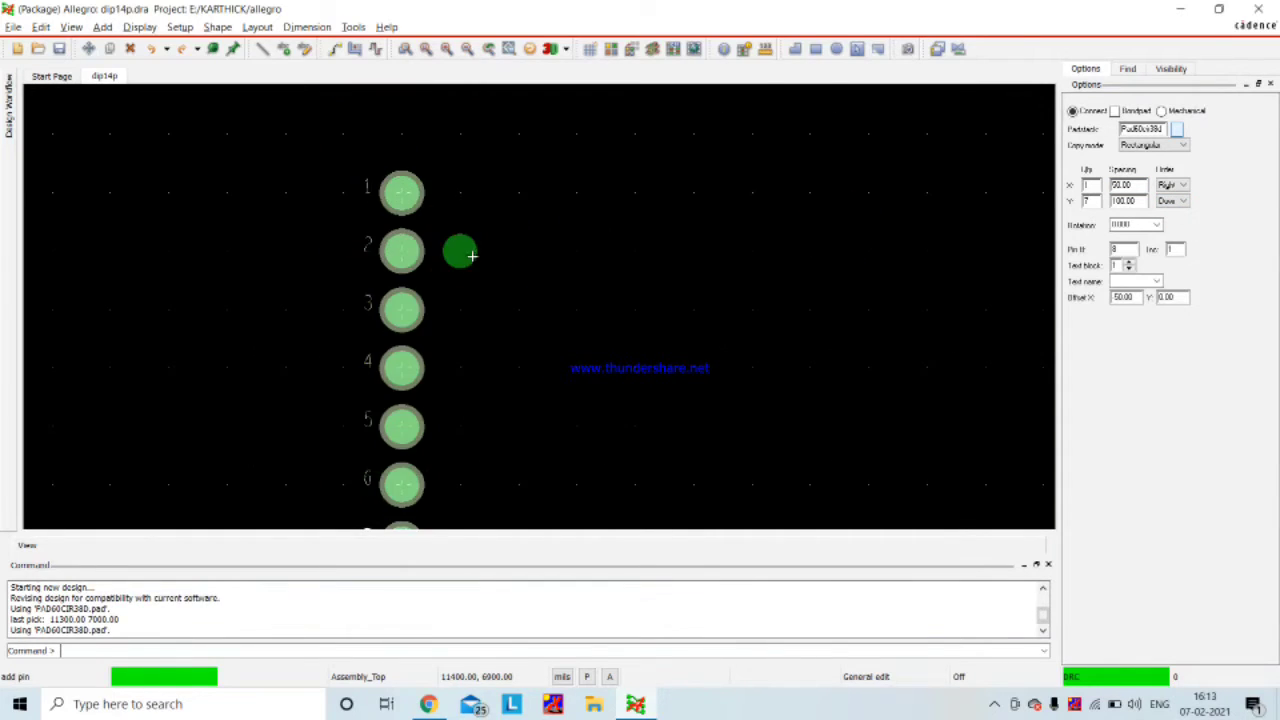
{"action": "scroll", "coordinate": [471, 254], "scroll_direction": "down", "scroll_amount": 2}
{"action": "scroll", "coordinate": [410, 405], "scroll_direction": "up", "scroll_amount": 2}
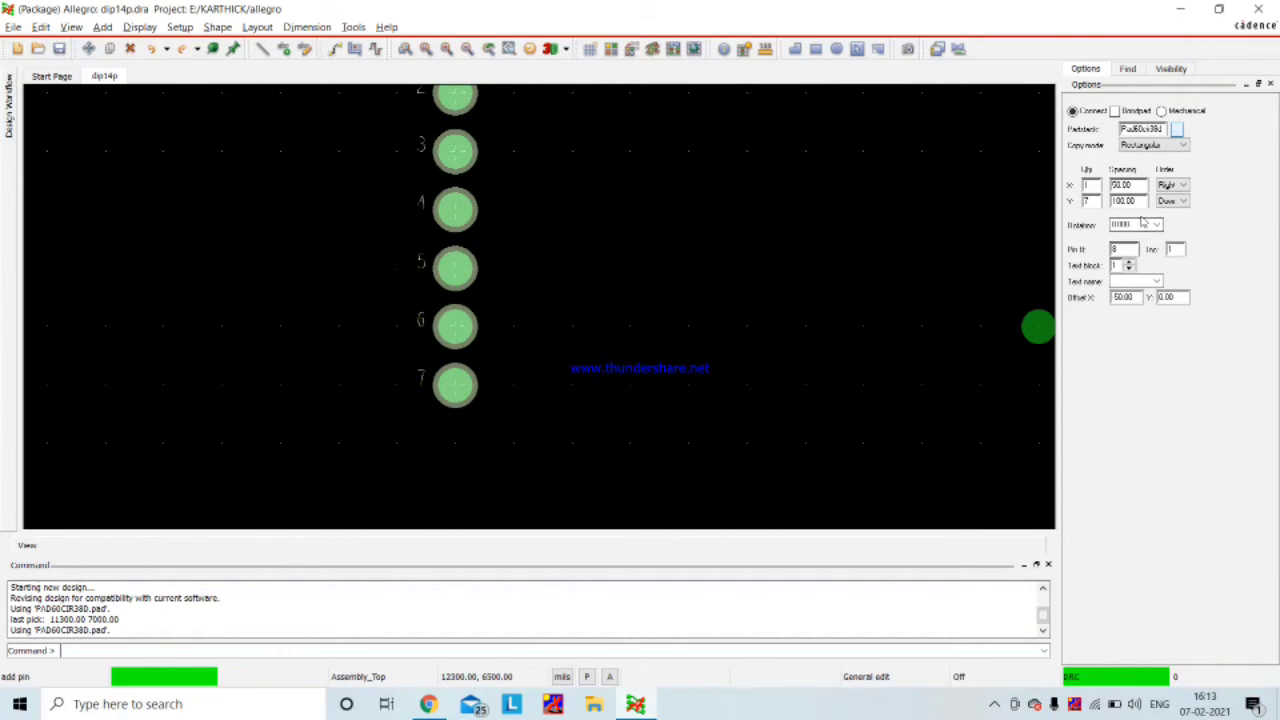
{"action": "left_click", "coordinate": [1185, 201]}
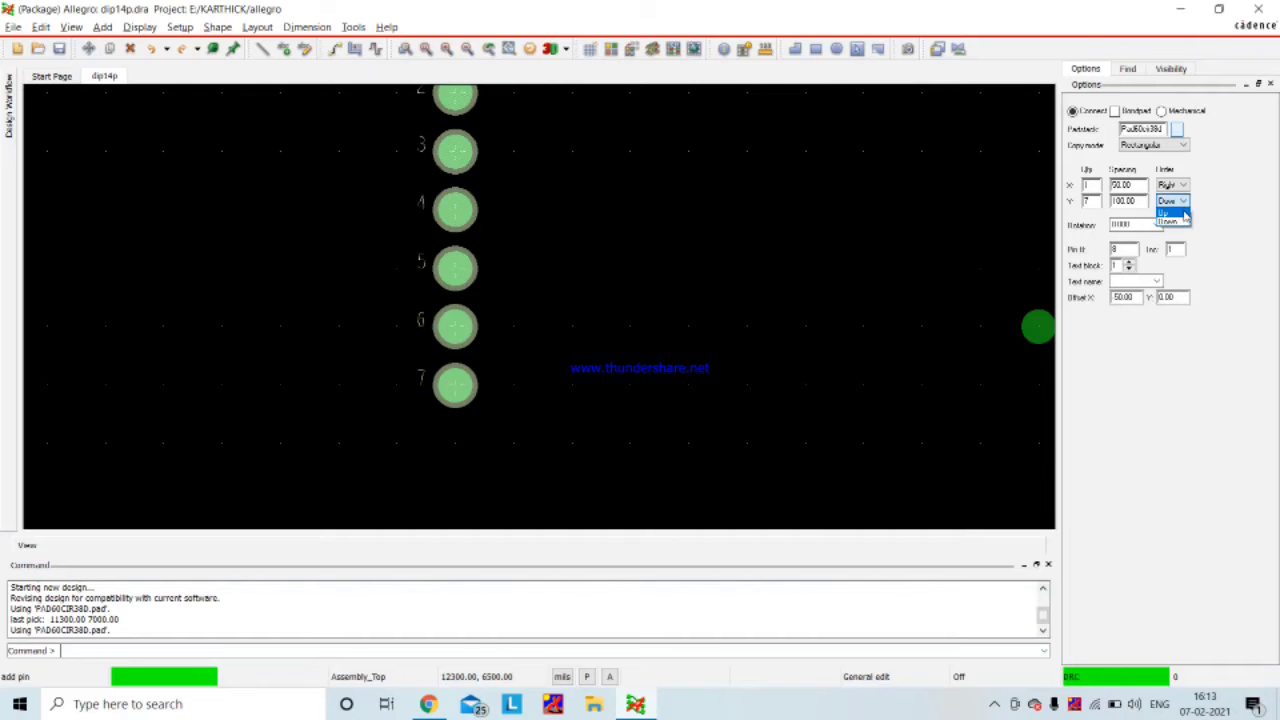
{"action": "left_click", "coordinate": [1186, 213]}
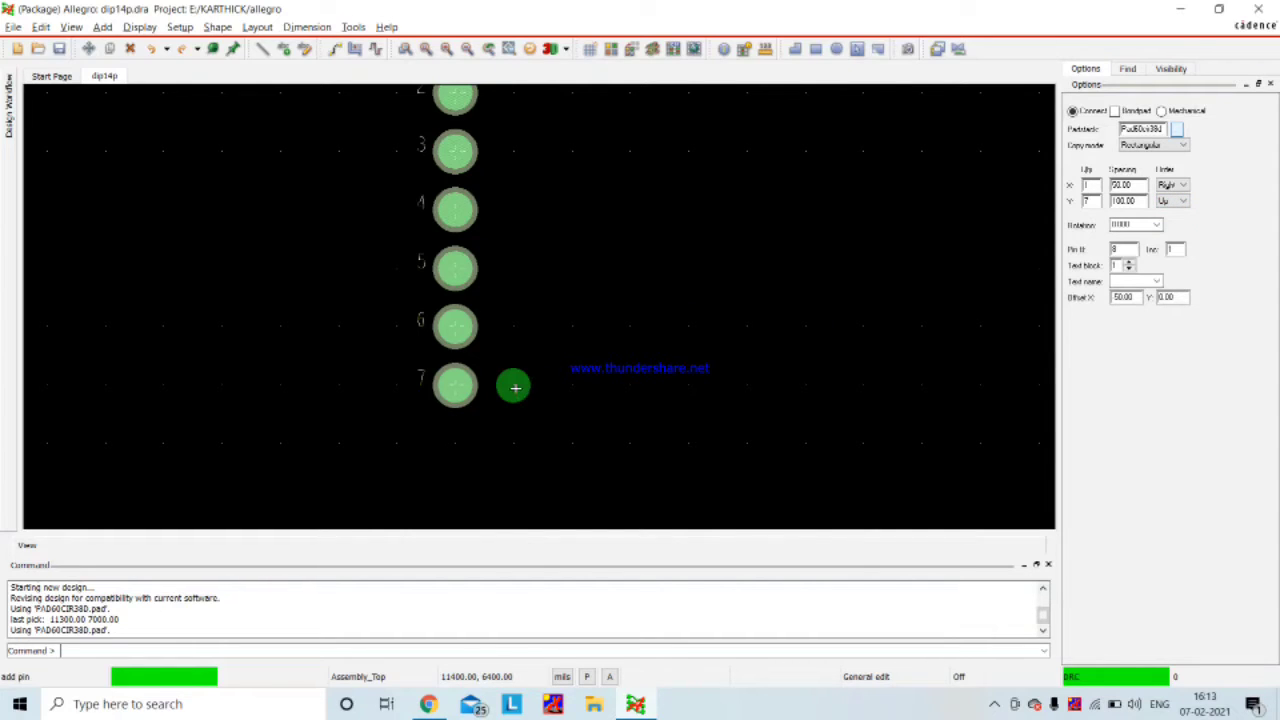
{"action": "left_click", "coordinate": [625, 388]}
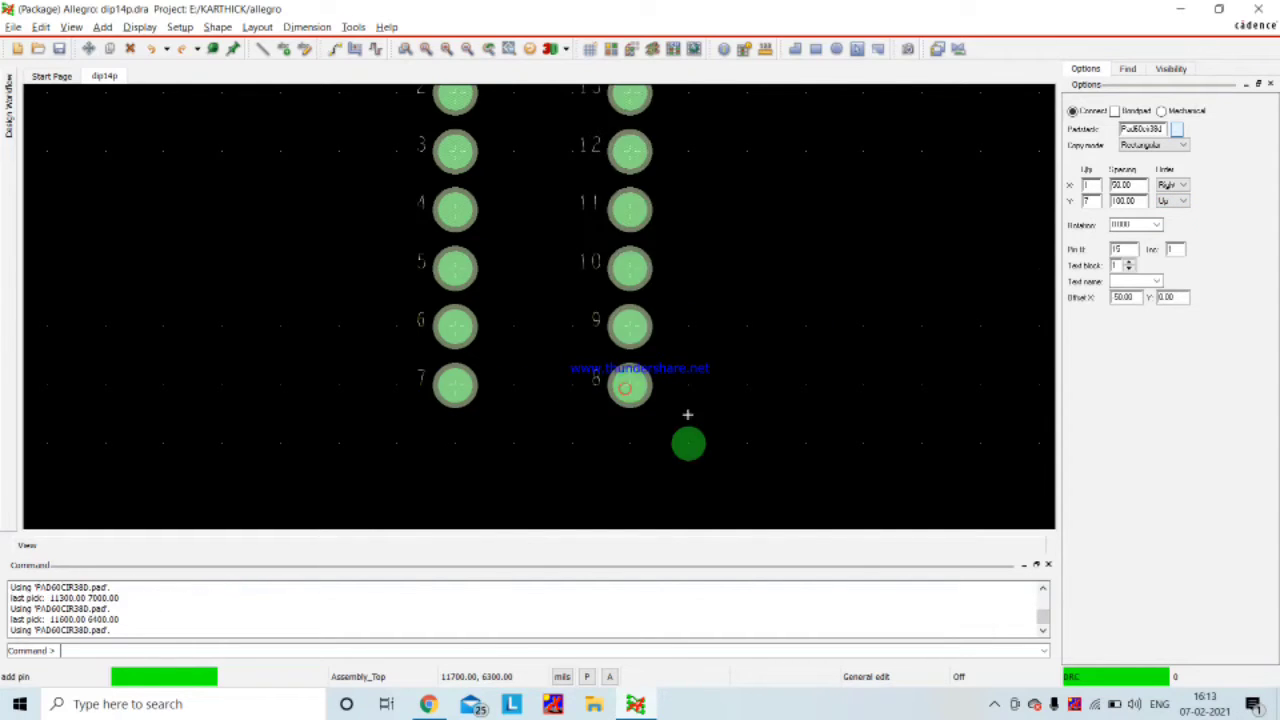
{"action": "scroll", "coordinate": [686, 420], "scroll_direction": "down", "scroll_amount": 2}
{"action": "right_click", "coordinate": [782, 294]}
{"action": "left_click", "coordinate": [792, 302]}
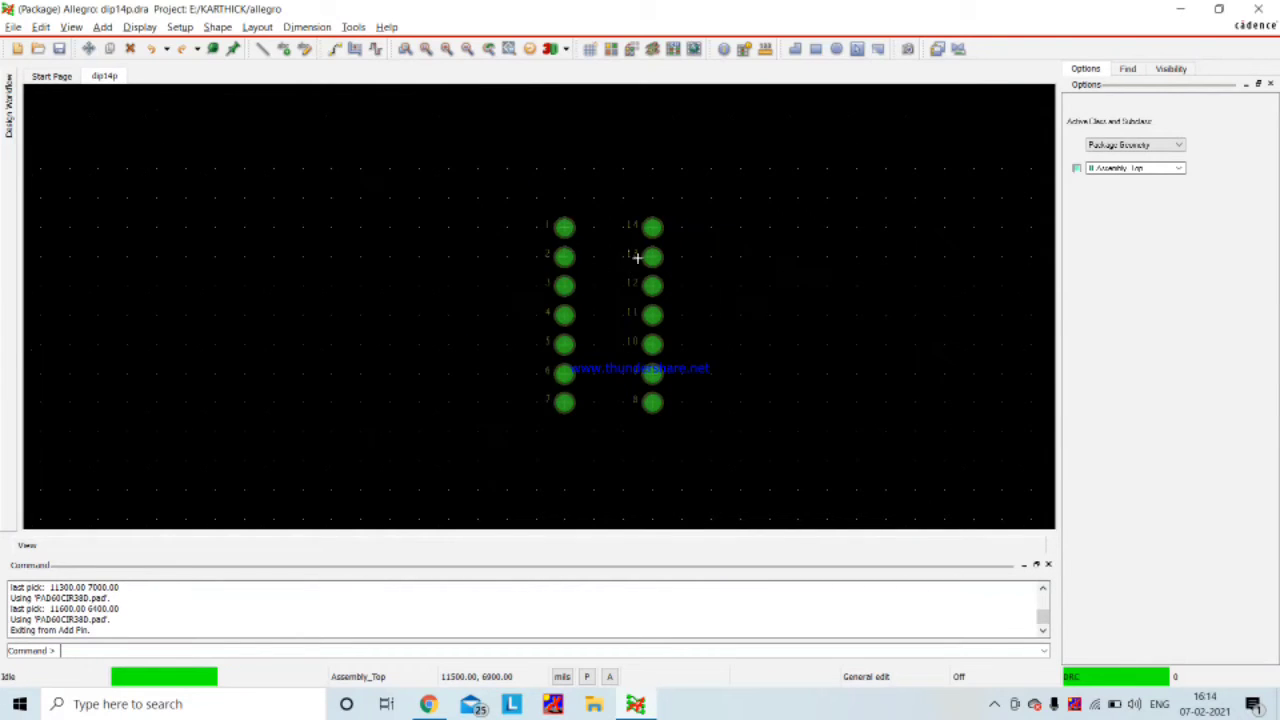
- Set the non-etch grid spacing to 10 mils in both X and Y
{"action": "scroll", "coordinate": [654, 217], "scroll_direction": "up", "scroll_amount": 1}
{"action": "right_click", "coordinate": [609, 155]}
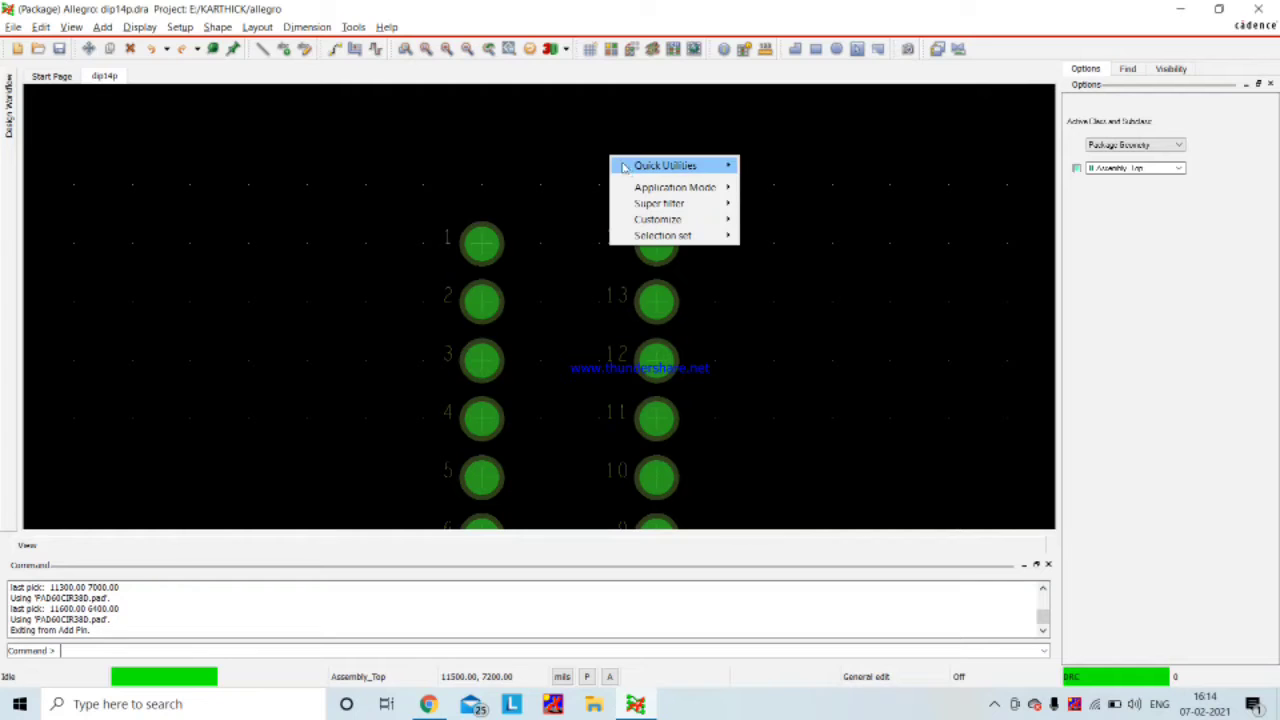
{"action": "mouse_move", "coordinate": [642, 167]}
{"action": "left_click", "coordinate": [776, 199]}
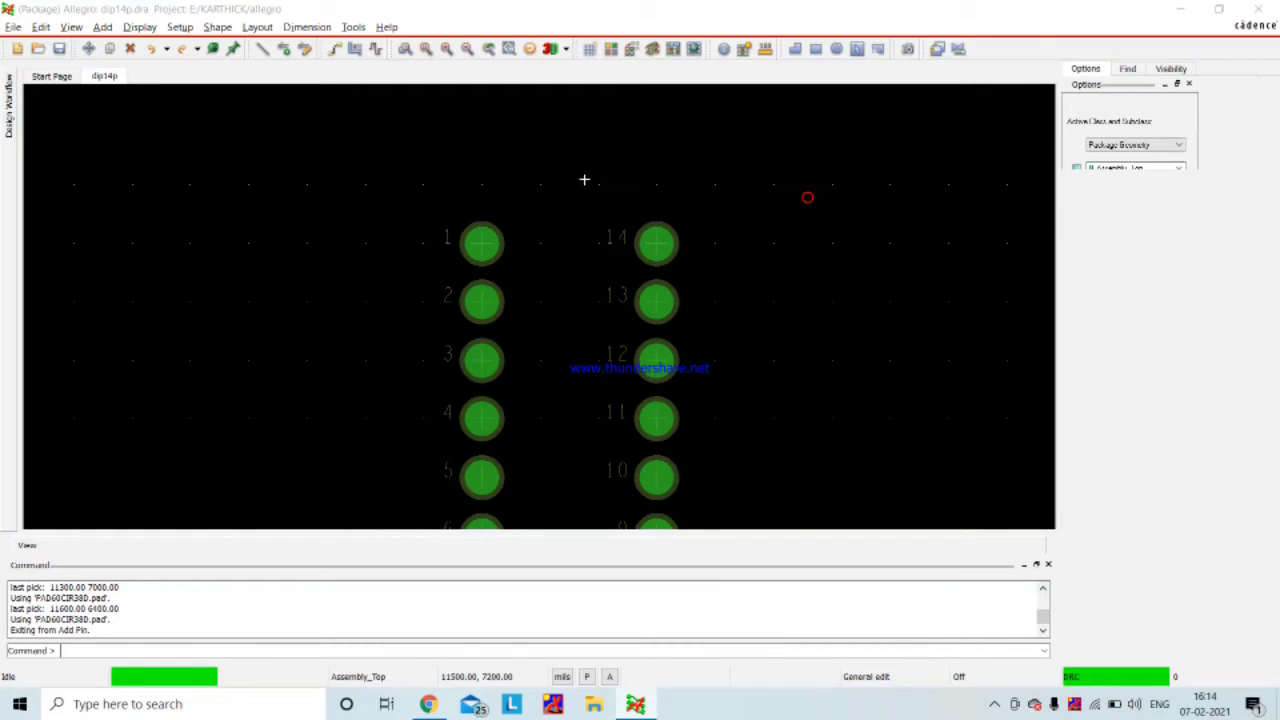
{"action": "type", "text": "10"}
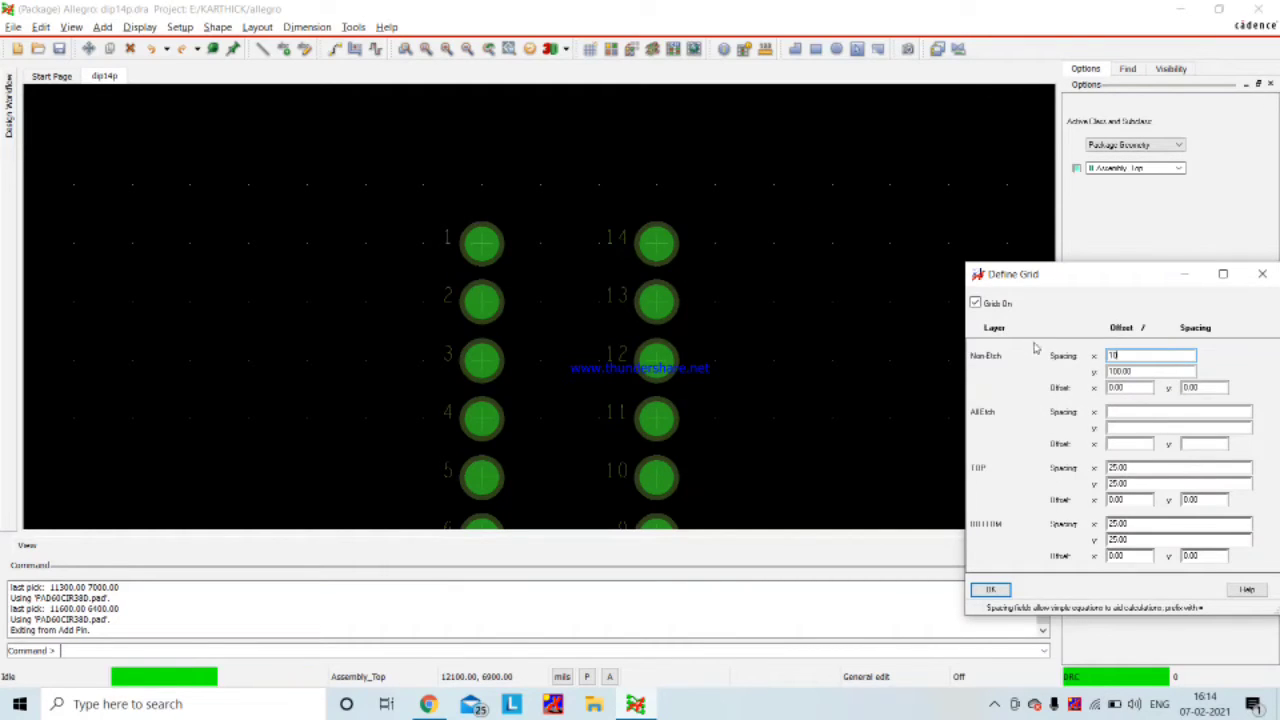
{"action": "double_click", "coordinate": [1137, 371]}
{"action": "type", "text": "10"}
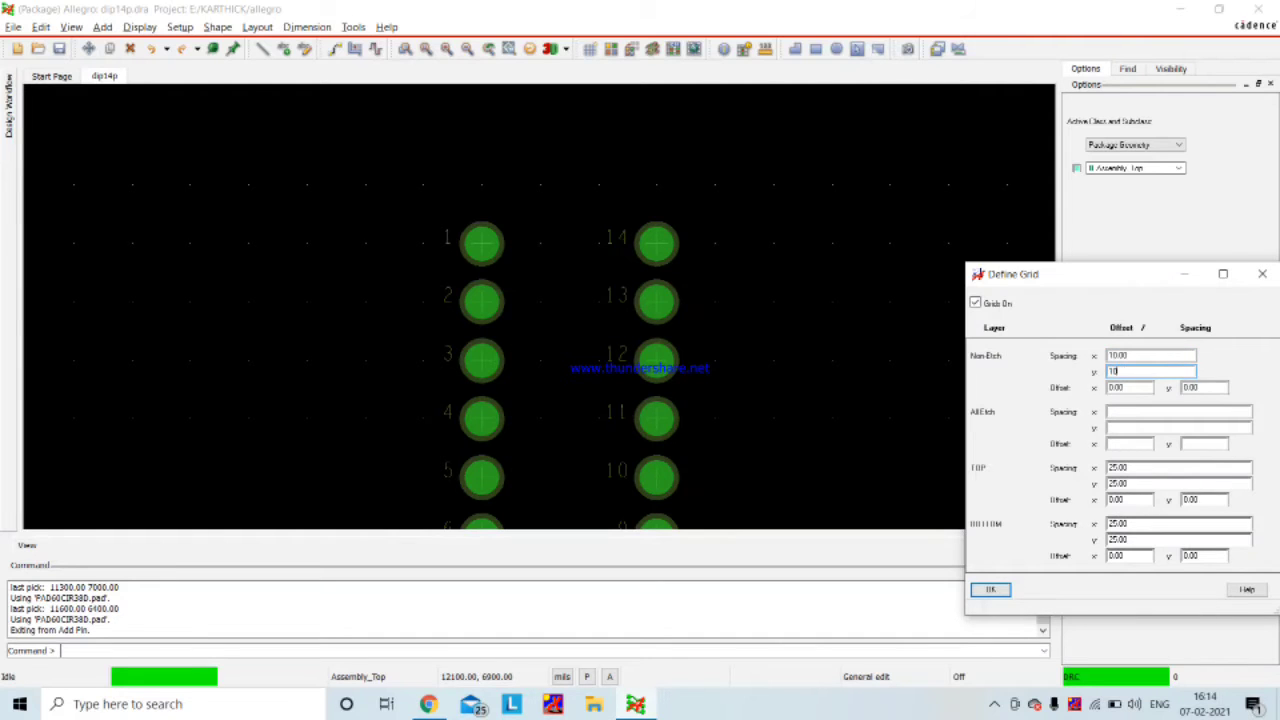
{"action": "key", "text": "Return"}
- Draw a 4 mil wide Assembly_Top line from (11350, 7060) to (11350, 6340), along the inner side of pins 1 to 7
{"action": "scroll", "coordinate": [549, 223], "scroll_direction": "up", "scroll_amount": 3}
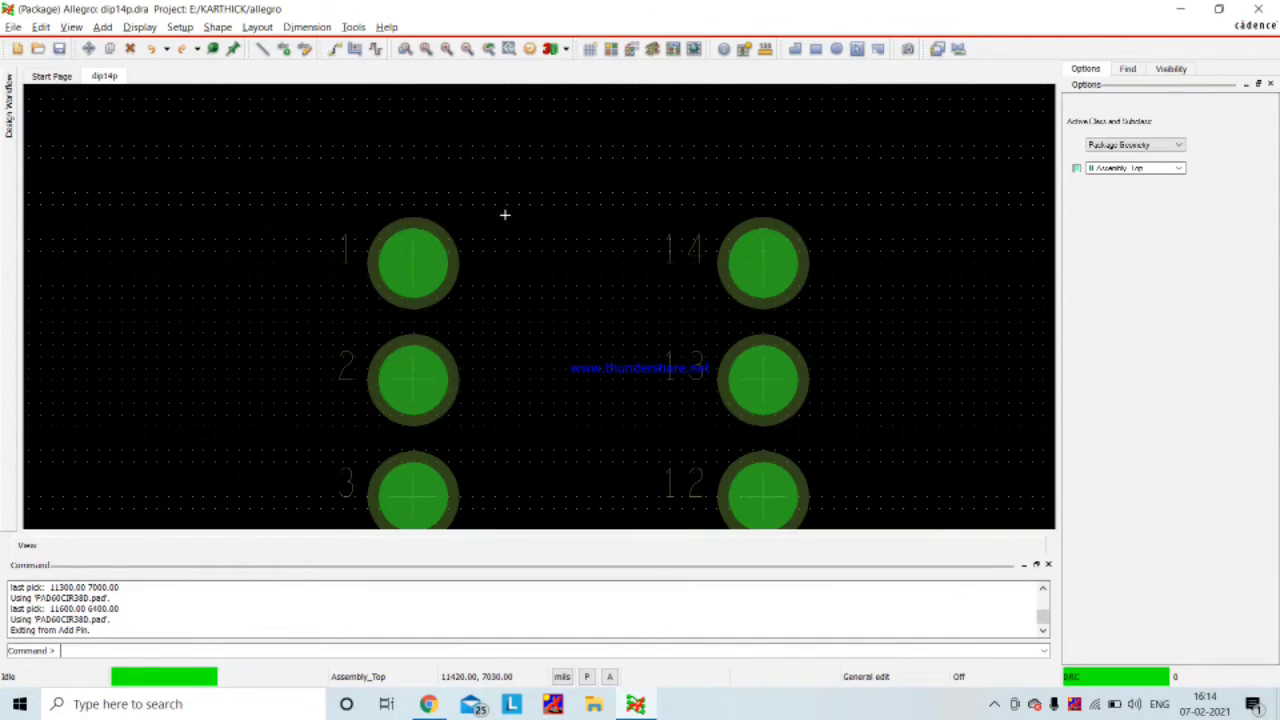
{"action": "left_click", "coordinate": [263, 48]}
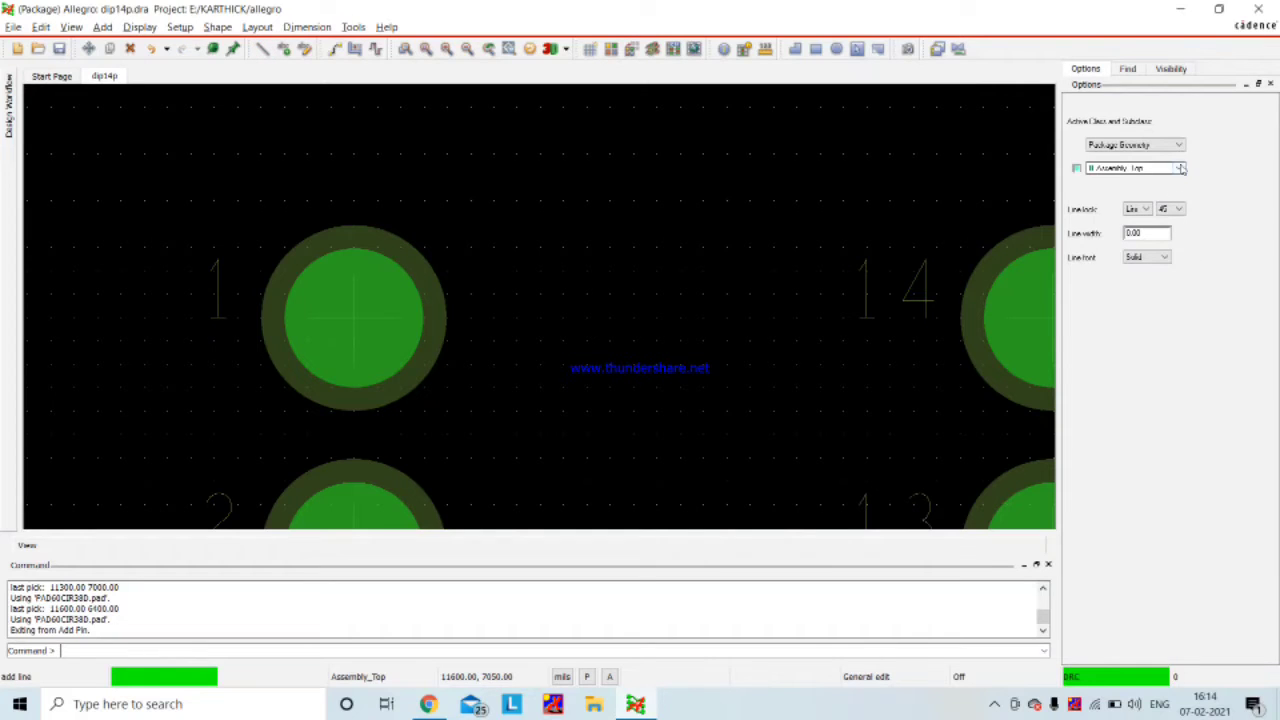
{"action": "double_click", "coordinate": [1155, 233]}
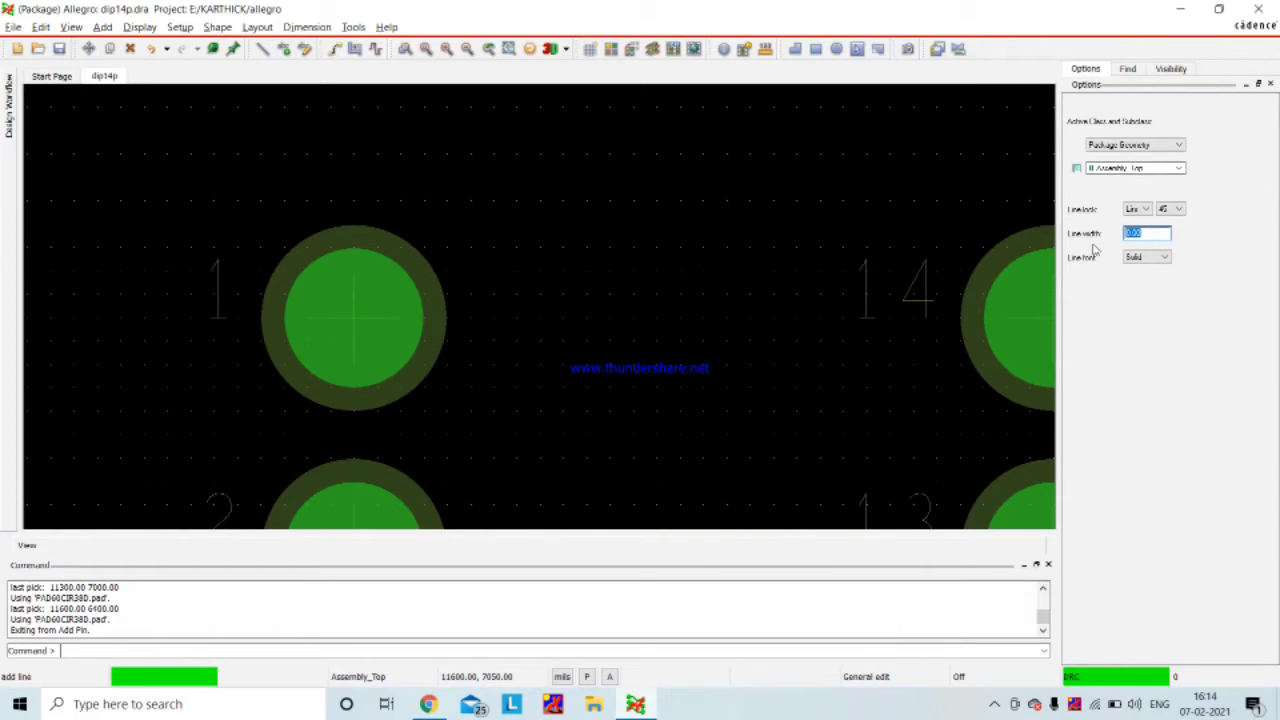
{"action": "type", "text": "4"}
{"action": "left_click", "coordinate": [473, 175]}
{"action": "double_click", "coordinate": [1141, 233]}
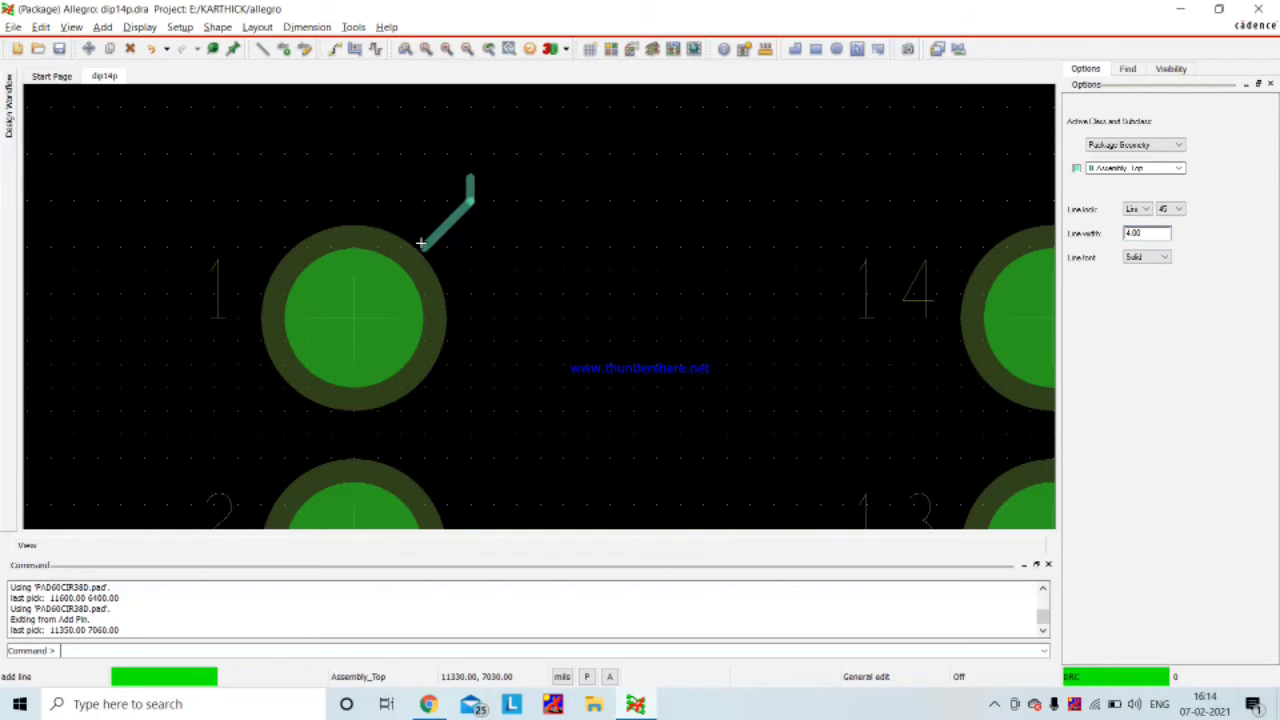
{"action": "left_click", "coordinate": [463, 325]}
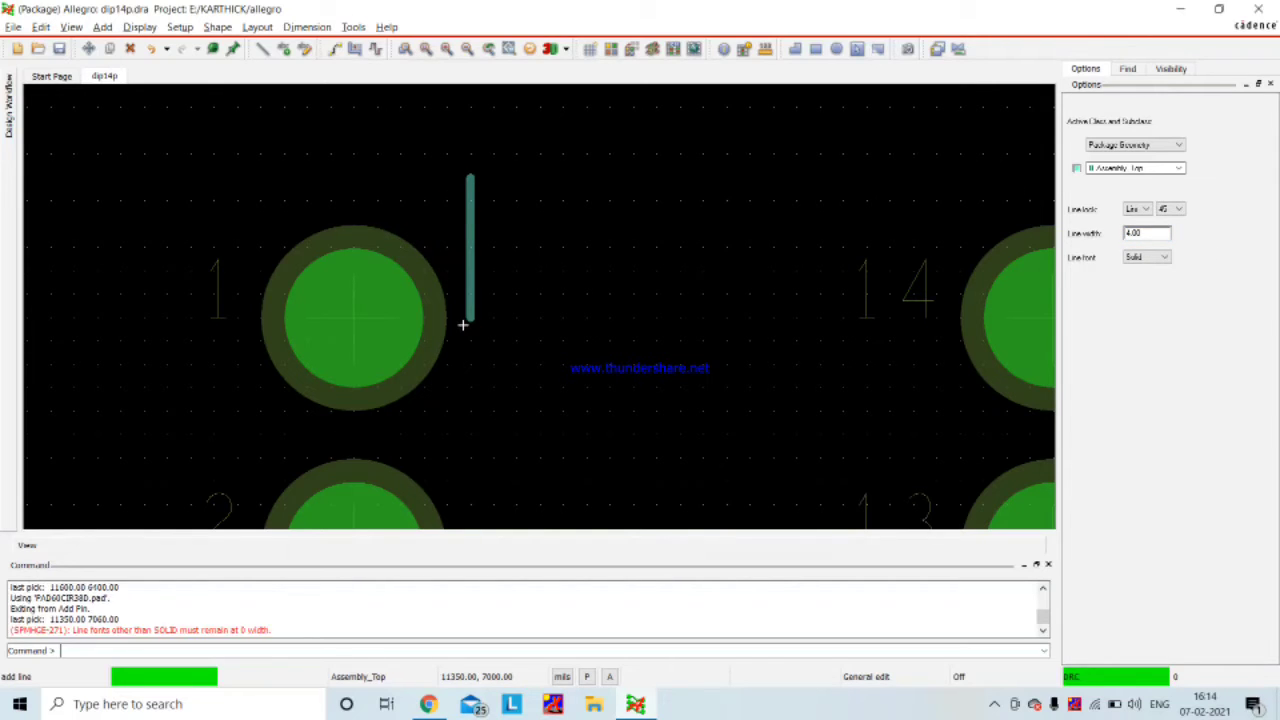
{"action": "scroll", "coordinate": [483, 323], "scroll_direction": "down", "scroll_amount": 1}
{"action": "key", "text": "Down"}
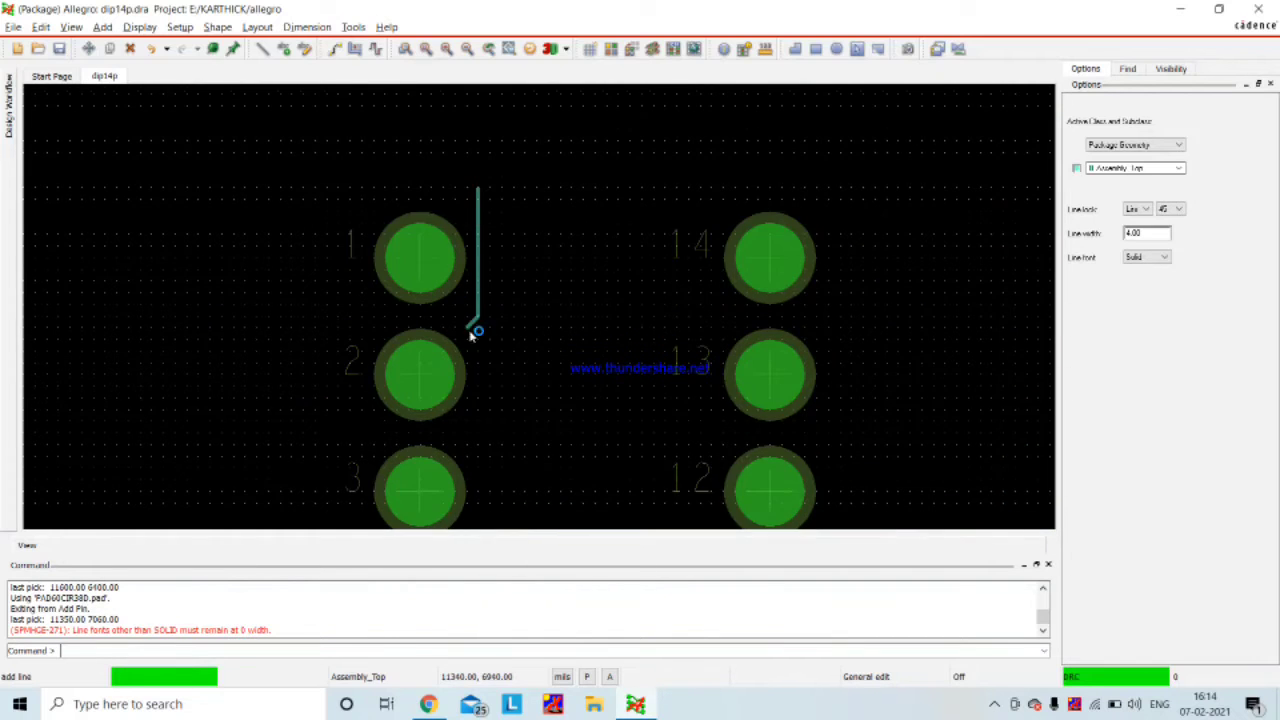
{"action": "scroll", "coordinate": [468, 331], "scroll_direction": "up", "scroll_amount": 1}
{"action": "key", "text": "Down"}
{"action": "key", "text": "Down"}
{"action": "key", "text": "Down"}
{"action": "key", "text": "Down"}
{"action": "key", "text": "Down"}
{"action": "key", "text": "Down"}
{"action": "key", "text": "Down"}
{"action": "key", "text": "Down"}
{"action": "key", "text": "Down"}
{"action": "key", "text": "Down"}
{"action": "key", "text": "Down"}
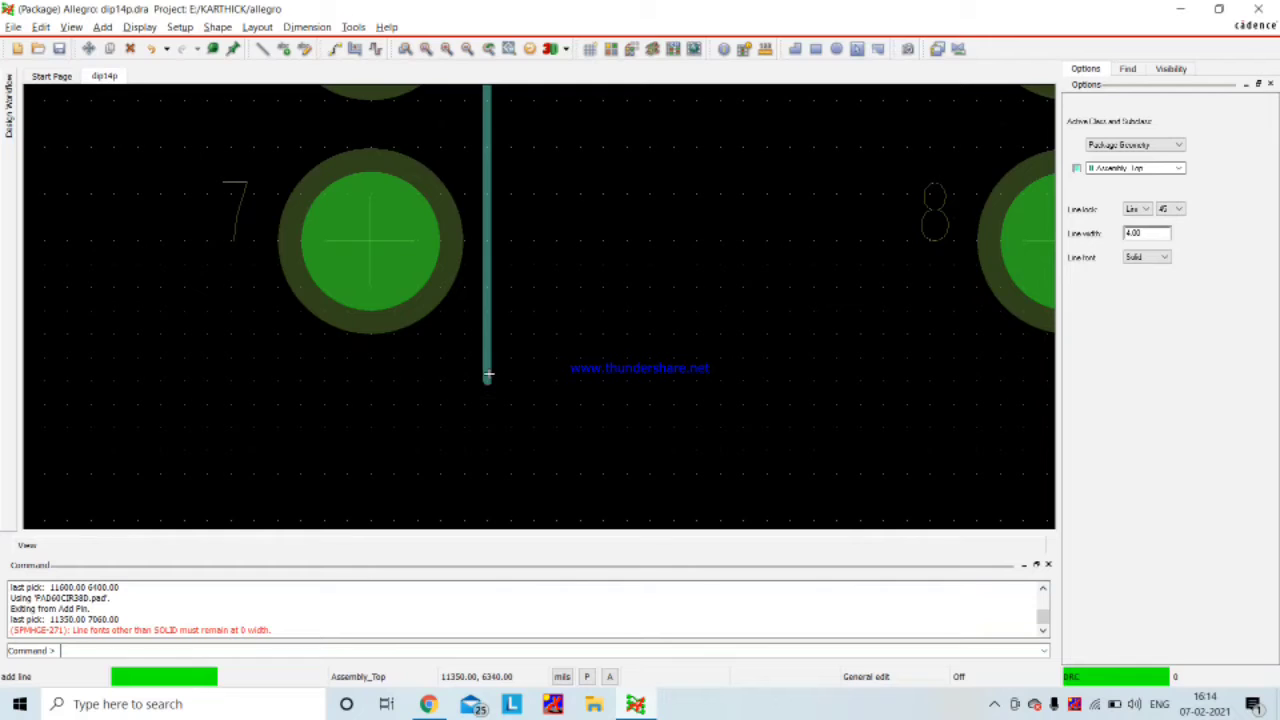
{"action": "left_click", "coordinate": [487, 376]}
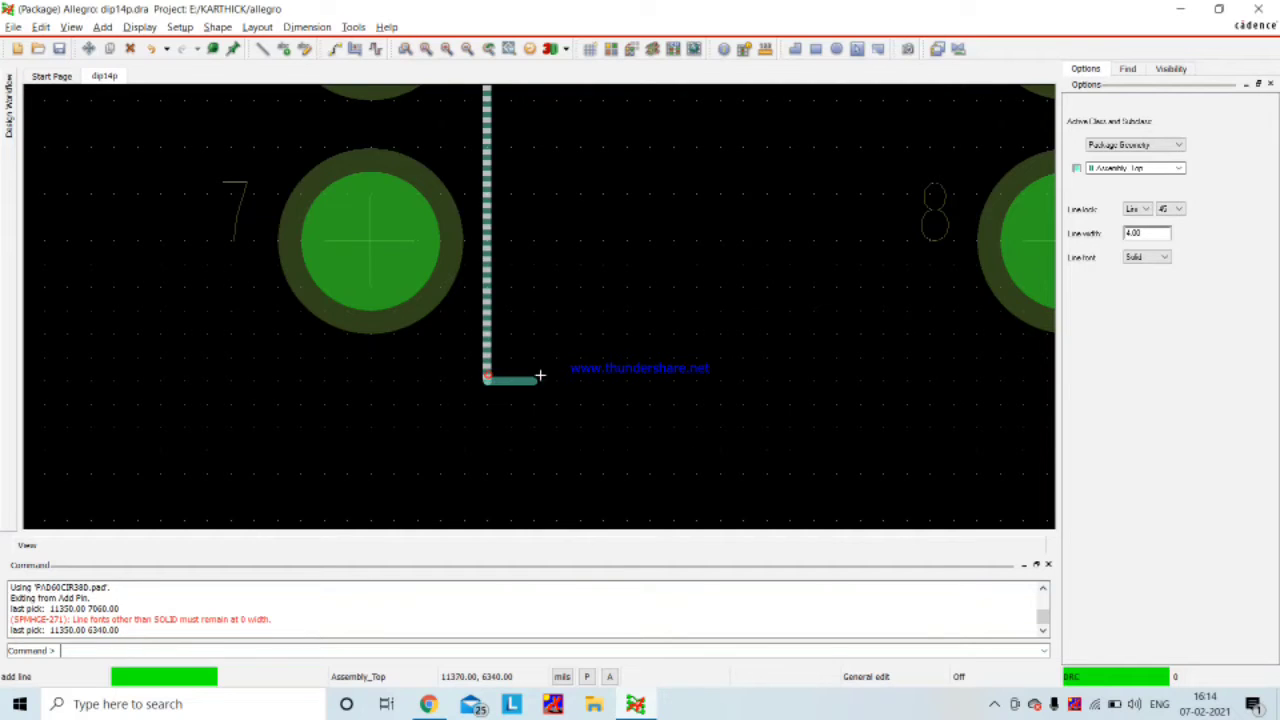
- Complete the assembly outline through (11550, 6340) and (11550, 7060) back to (11350, 7060), and finish the line
{"action": "left_click", "coordinate": [946, 379]}
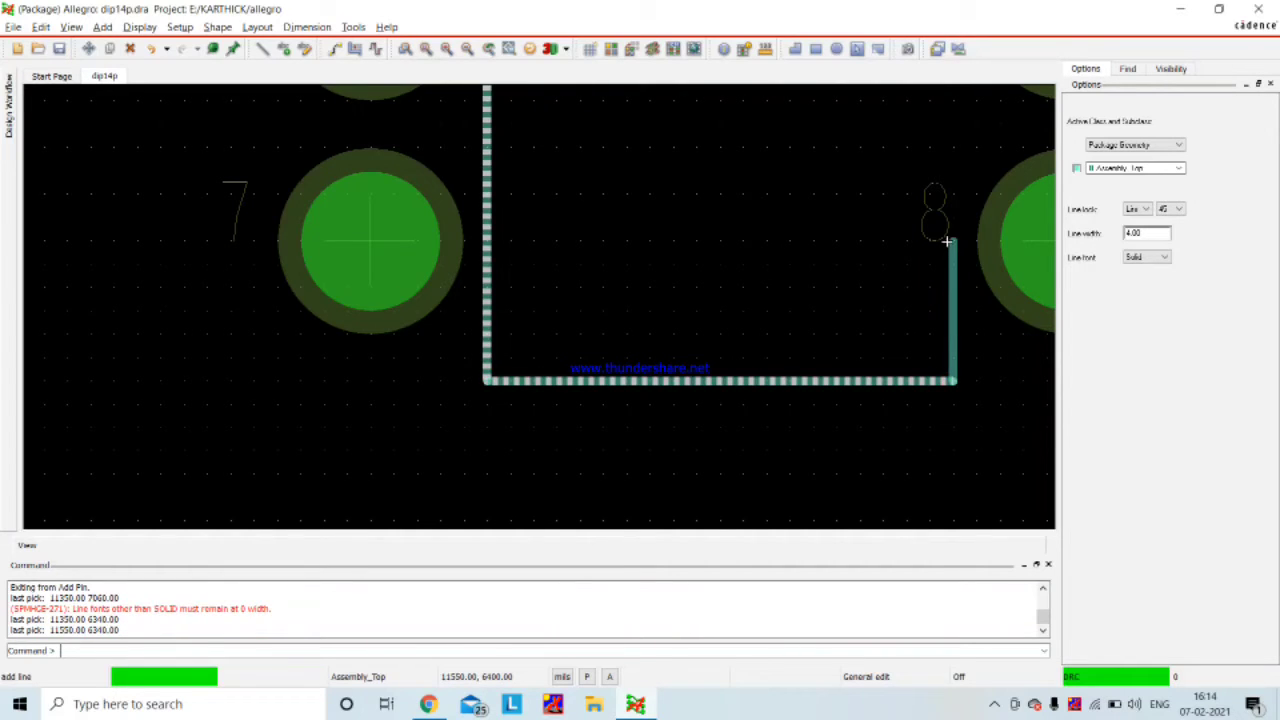
{"action": "key", "text": "Up"}
{"action": "key", "text": "Up"}
{"action": "key", "text": "Up"}
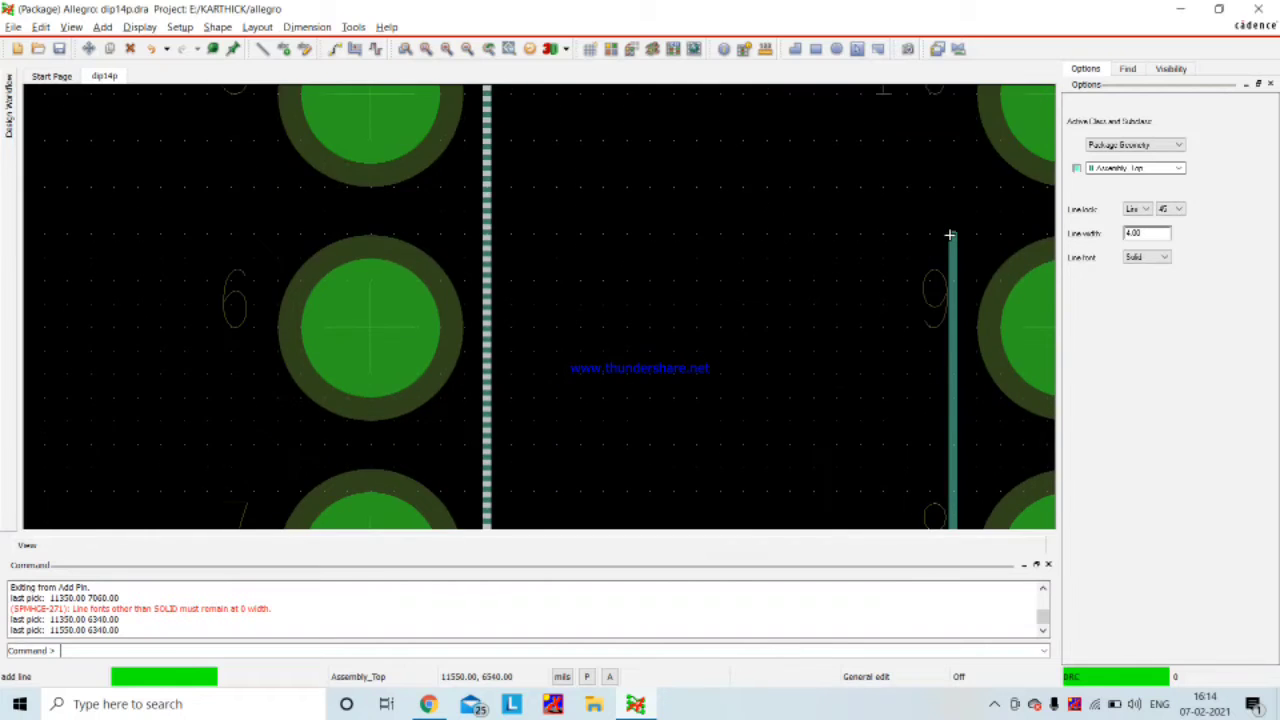
{"action": "key", "text": "Up"}
{"action": "key", "text": "Up"}
{"action": "key", "text": "Up"}
{"action": "key", "text": "Up"}
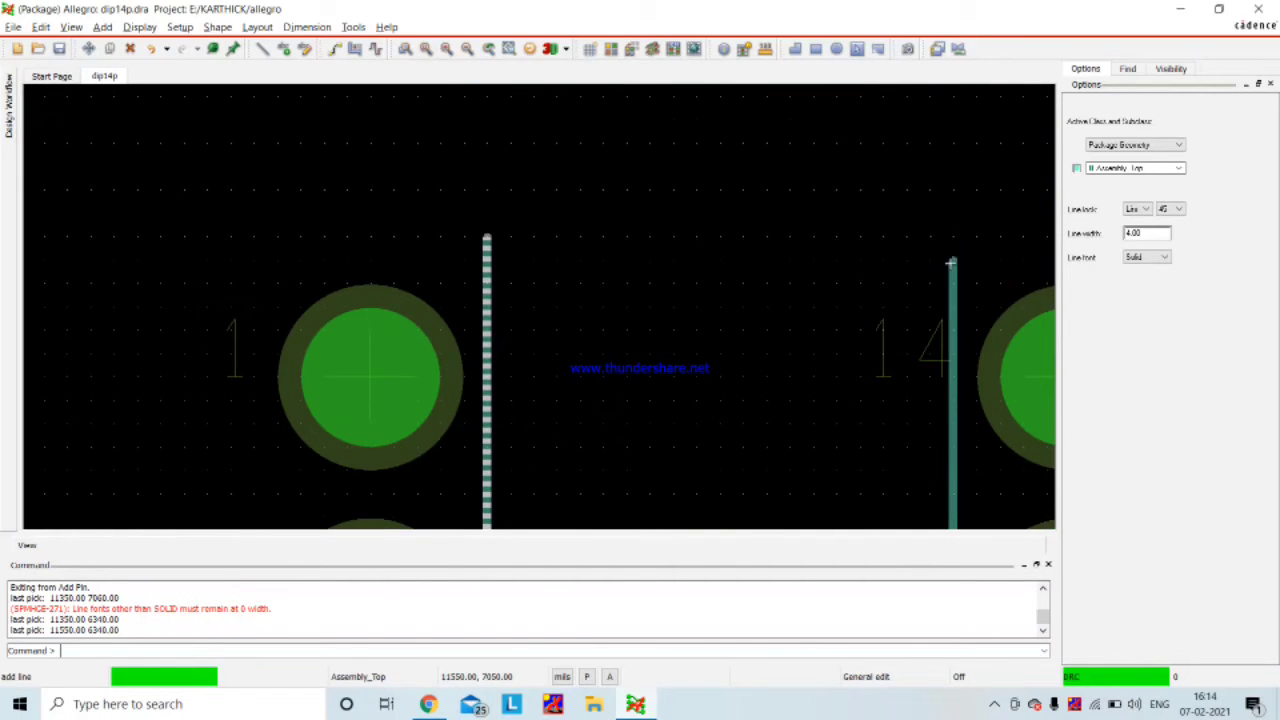
{"action": "left_click", "coordinate": [950, 235]}
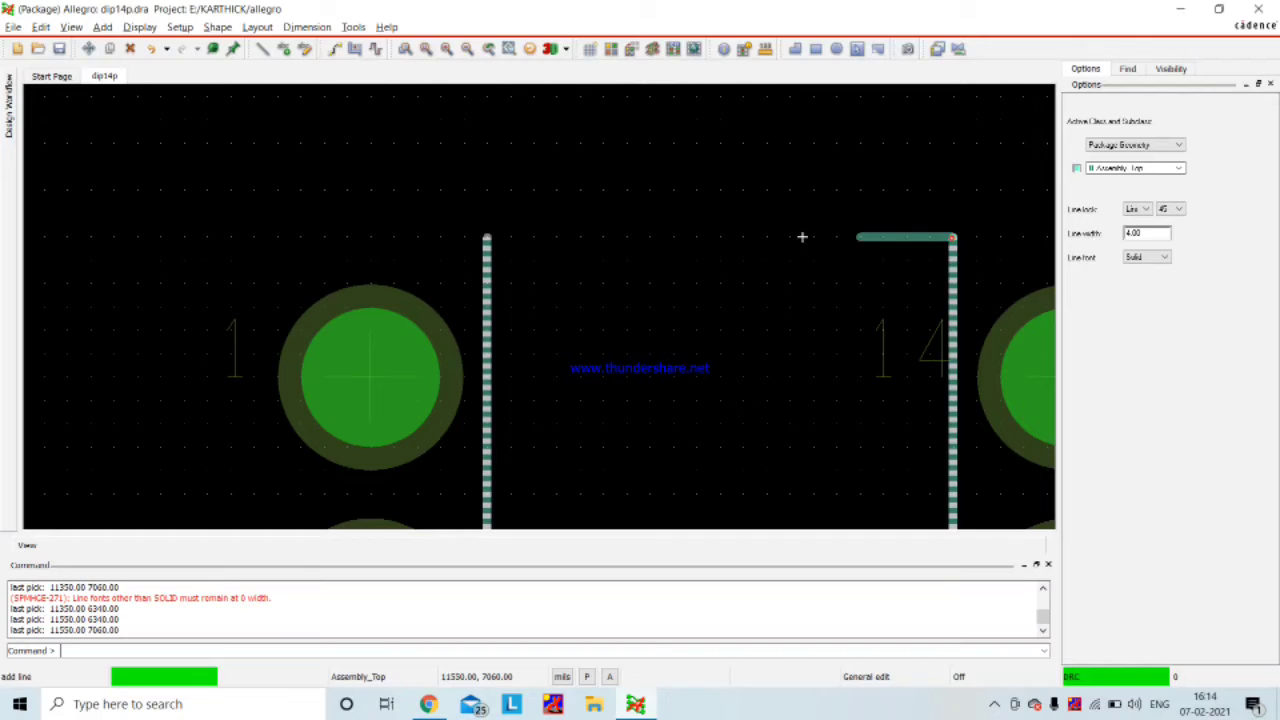
{"action": "left_click", "coordinate": [486, 236]}
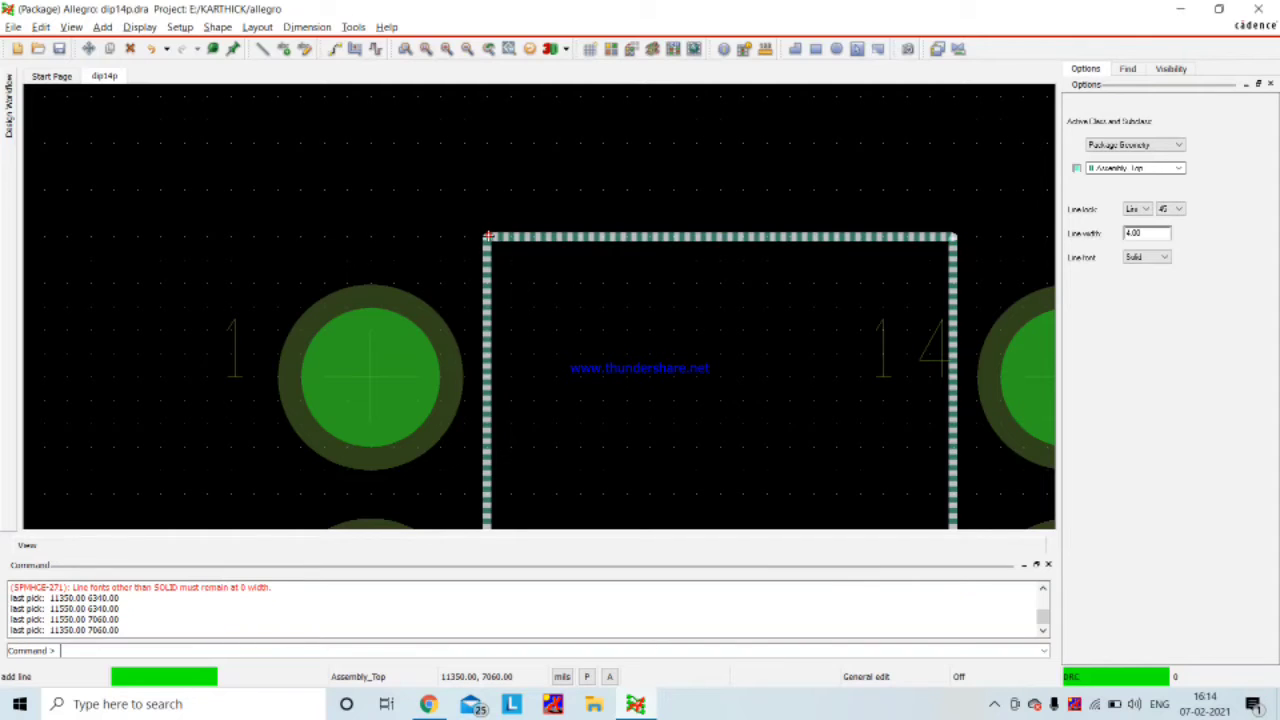
{"action": "right_click", "coordinate": [614, 213]}
{"action": "left_click", "coordinate": [640, 220]}
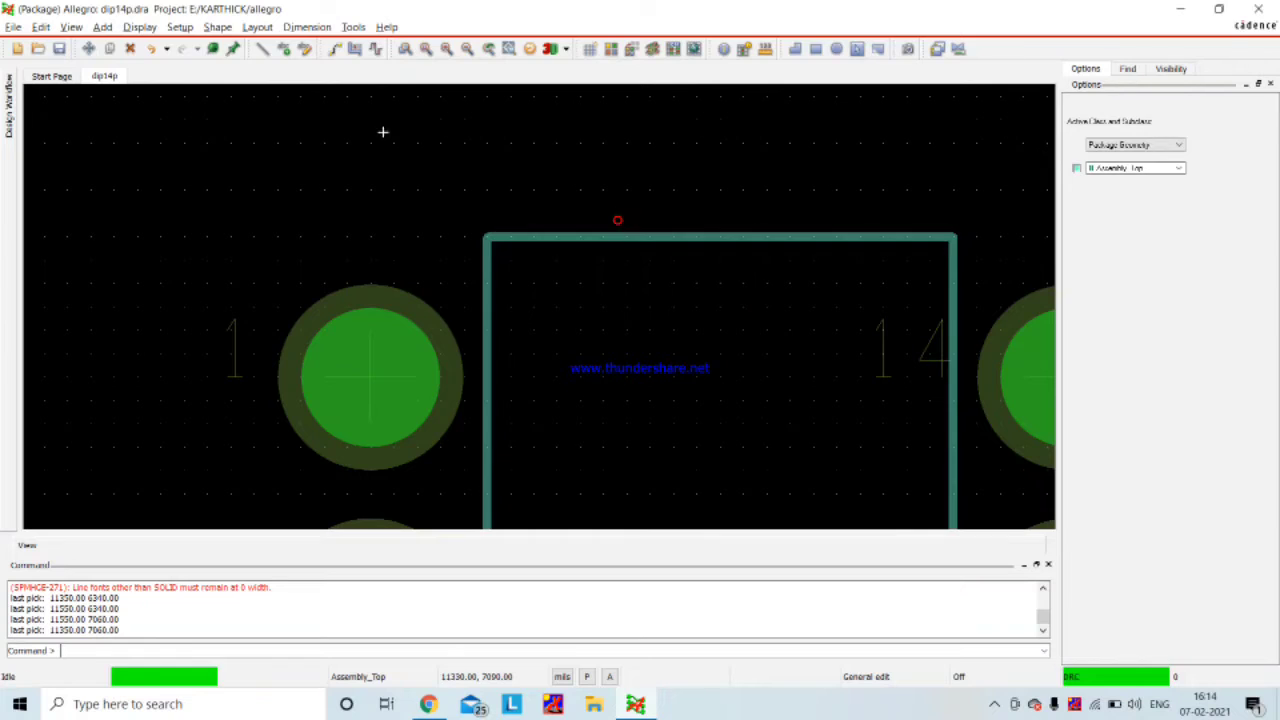
- Choose the Silkscreen_Top subclass and trace a 4 mil line over the outline's pin 1 side from (11350, 7060) to (11350, 6340)
{"action": "left_click", "coordinate": [1178, 170]}
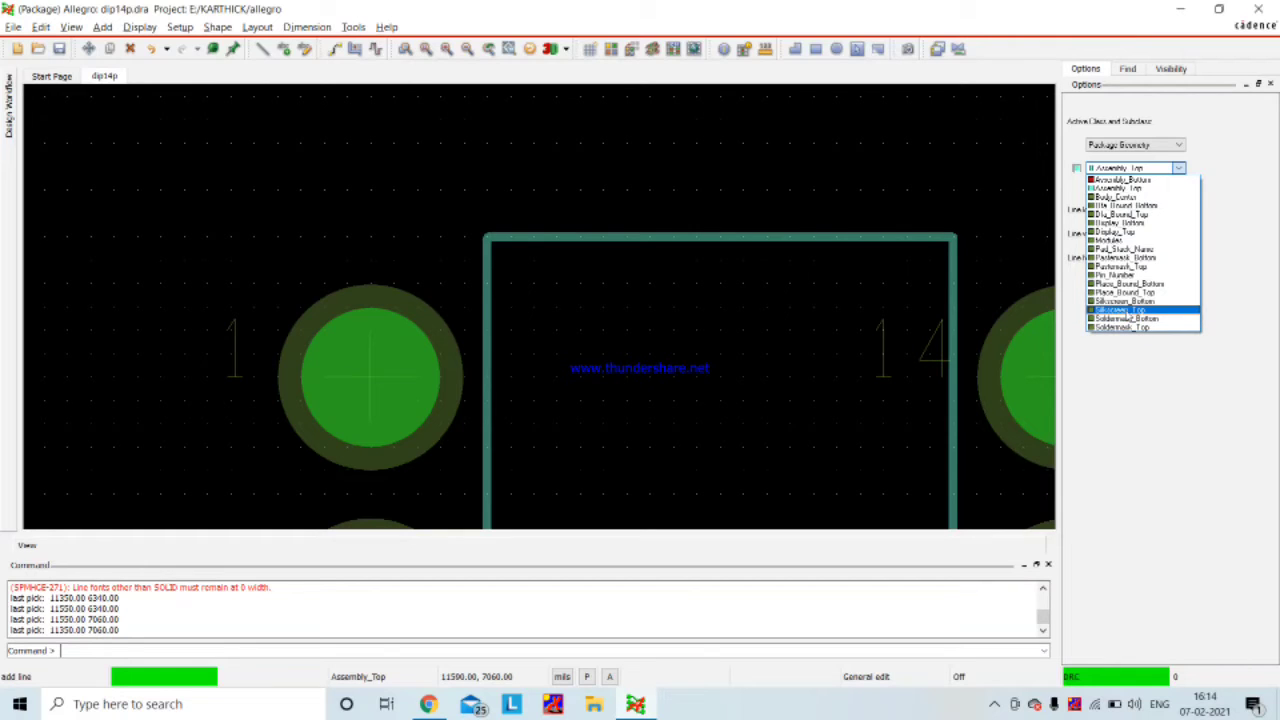
{"action": "left_click", "coordinate": [1124, 312]}
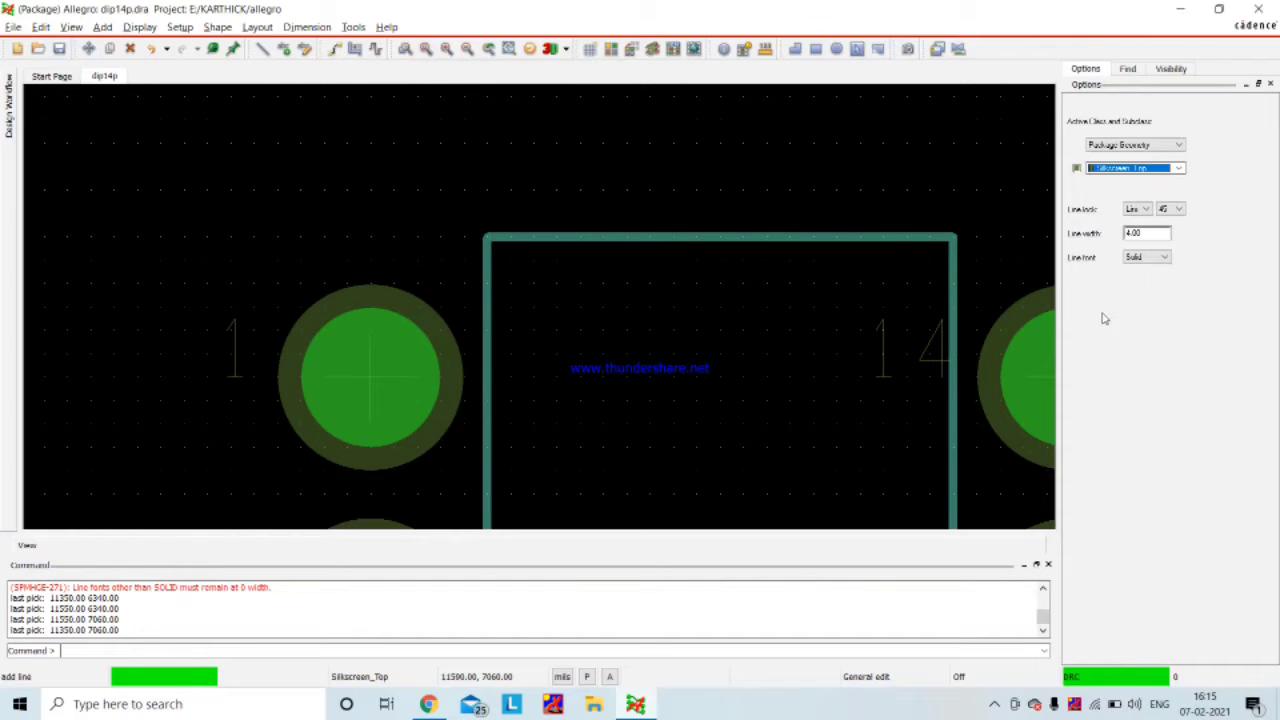
{"action": "left_click", "coordinate": [486, 237]}
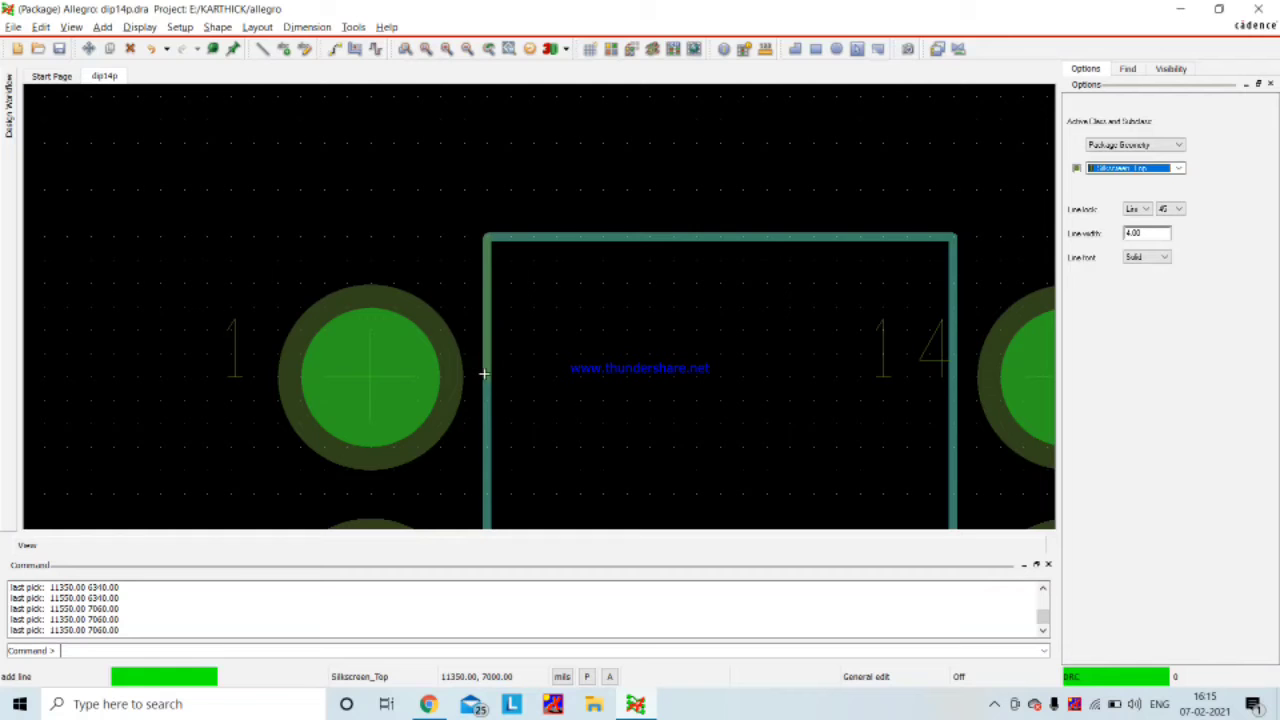
{"action": "key", "text": "Down"}
{"action": "key", "text": "Down"}
{"action": "scroll", "coordinate": [484, 376], "scroll_direction": "down", "scroll_amount": 1}
{"action": "key", "text": "Down"}
{"action": "key", "text": "Down"}
{"action": "key", "text": "Down"}
{"action": "key", "text": "Down"}
{"action": "key", "text": "Down"}
{"action": "key", "text": "Down"}
{"action": "key", "text": "Down"}
{"action": "key", "text": "Down"}
{"action": "key", "text": "Down"}
{"action": "key", "text": "Down"}
{"action": "key", "text": "Down"}
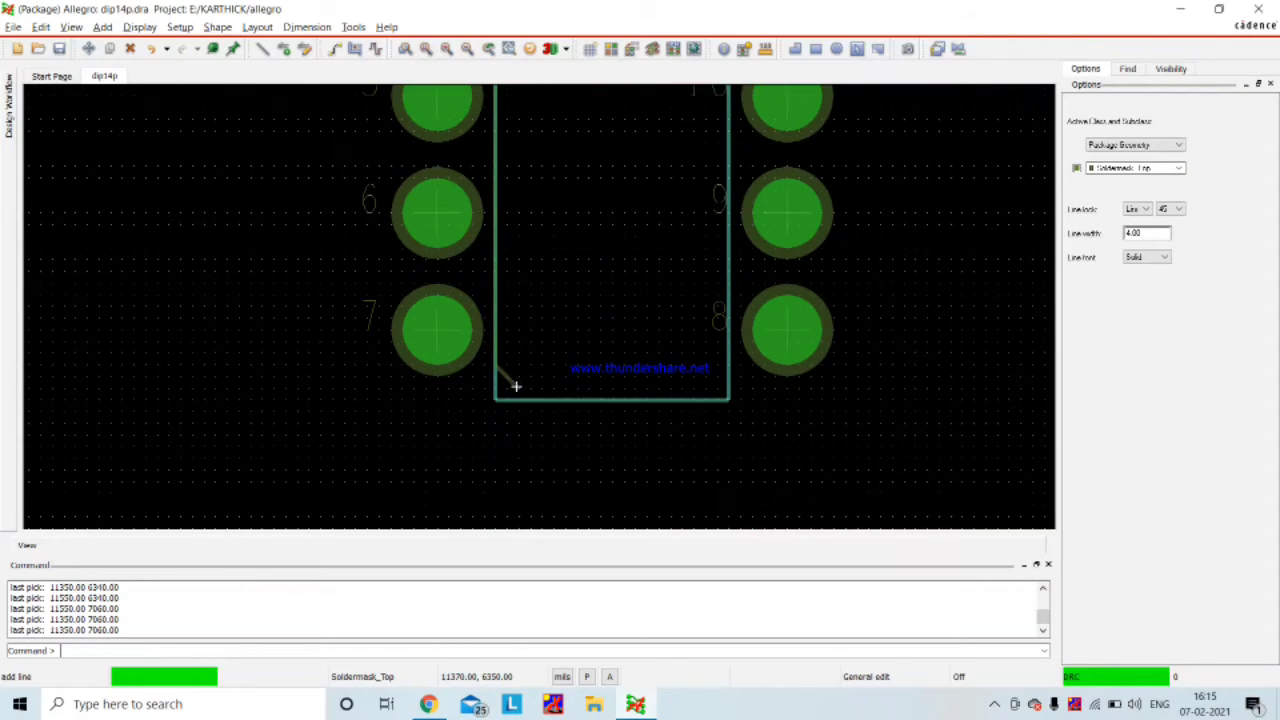
{"action": "scroll", "coordinate": [497, 395], "scroll_direction": "up", "scroll_amount": 3}
{"action": "left_click", "coordinate": [486, 431]}
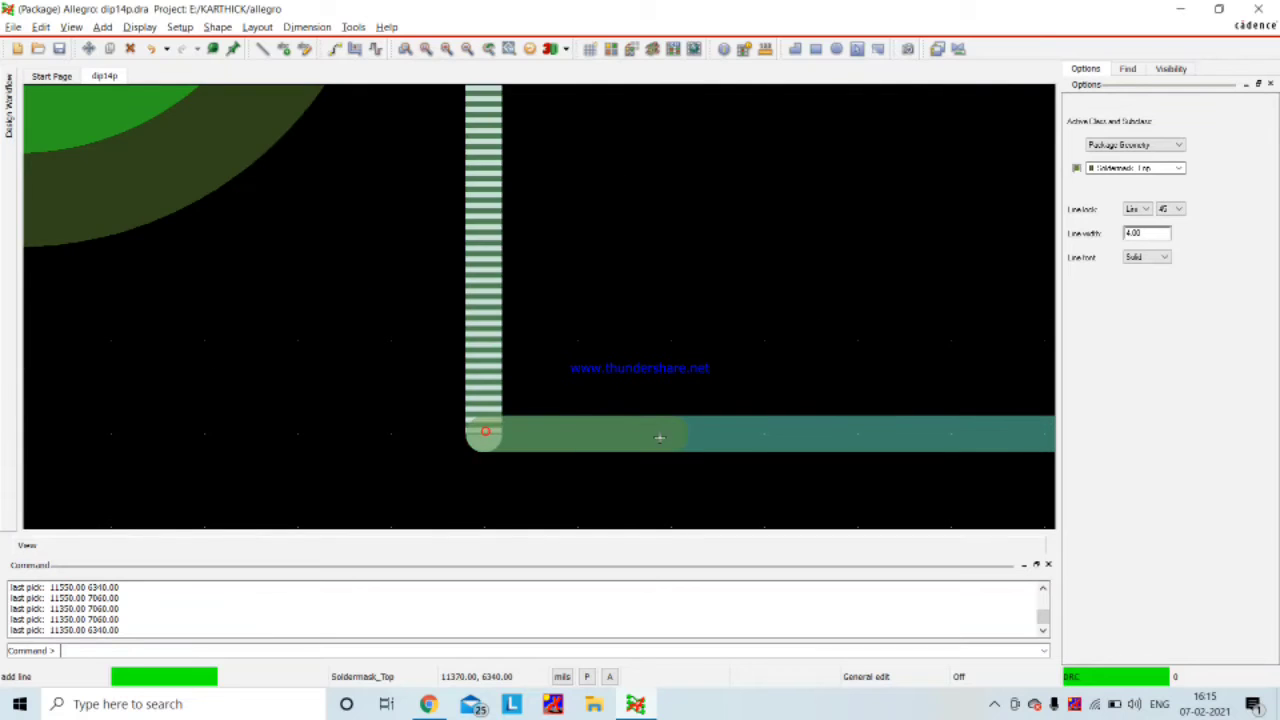
- Continue the traced line along the outline's lower edge to (11550, 6340)
{"action": "key", "text": "Right"}
{"action": "key", "text": "Right"}
{"action": "key", "text": "Right"}
{"action": "key", "text": "Right"}
{"action": "key", "text": "Right"}
{"action": "key", "text": "Right"}
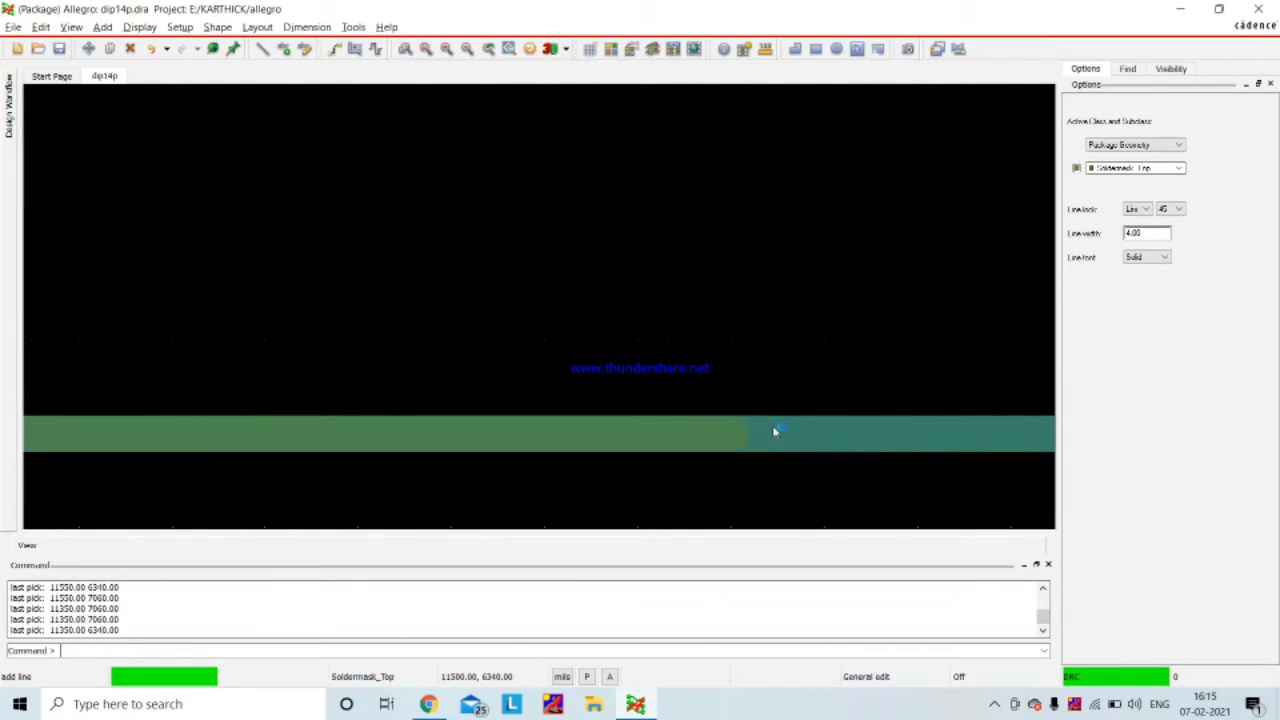
{"action": "key", "text": "Right"}
{"action": "key", "text": "Right"}
{"action": "key", "text": "Right"}
{"action": "left_click", "coordinate": [880, 435]}
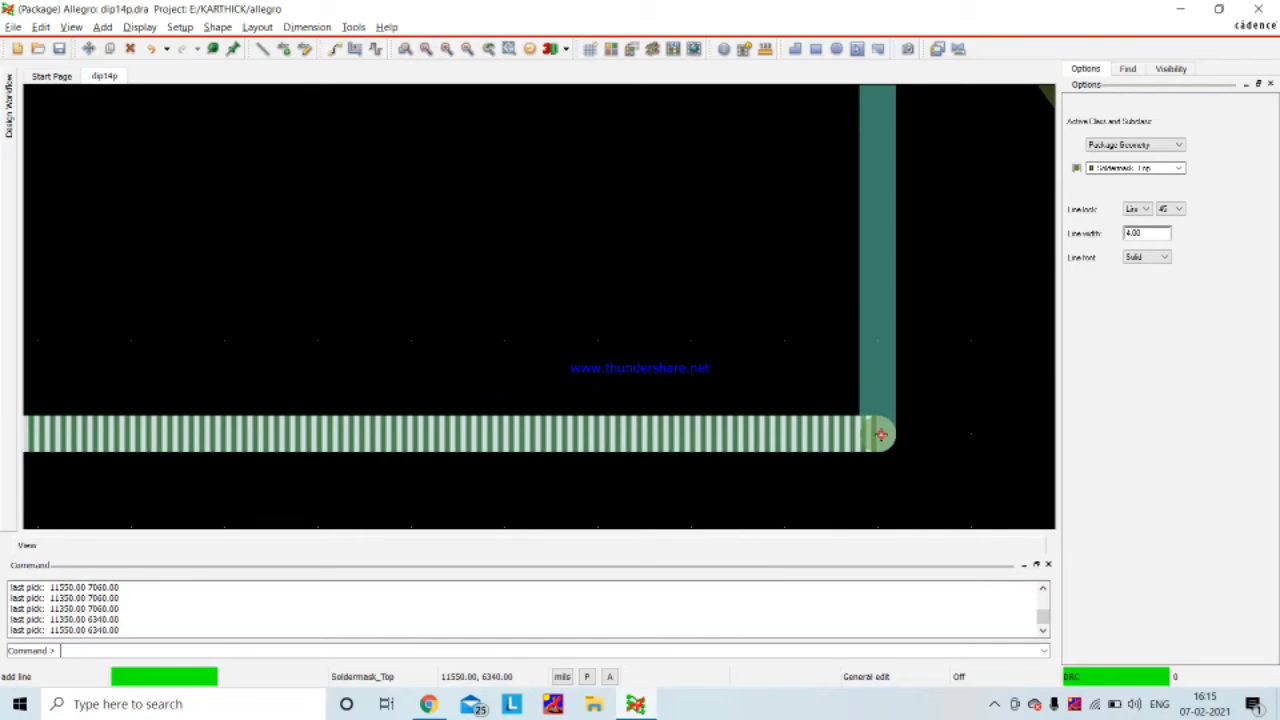
- Continue the traced line up along pins 8 to 14 to the corner at (11550, 7060)
{"action": "key", "text": "Up"}
{"action": "key", "text": "Up"}
{"action": "key", "text": "Up"}
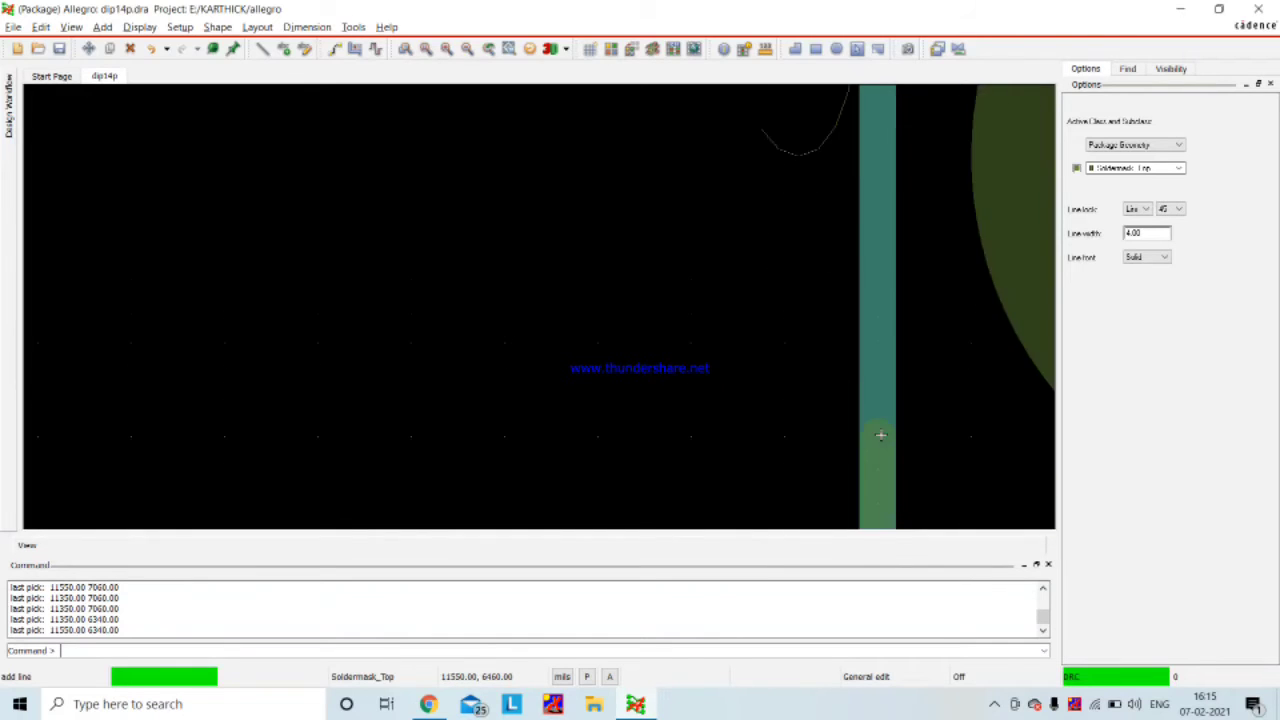
{"action": "key", "text": "Up"}
{"action": "key", "text": "Up"}
{"action": "key", "text": "Up"}
{"action": "key", "text": "Up"}
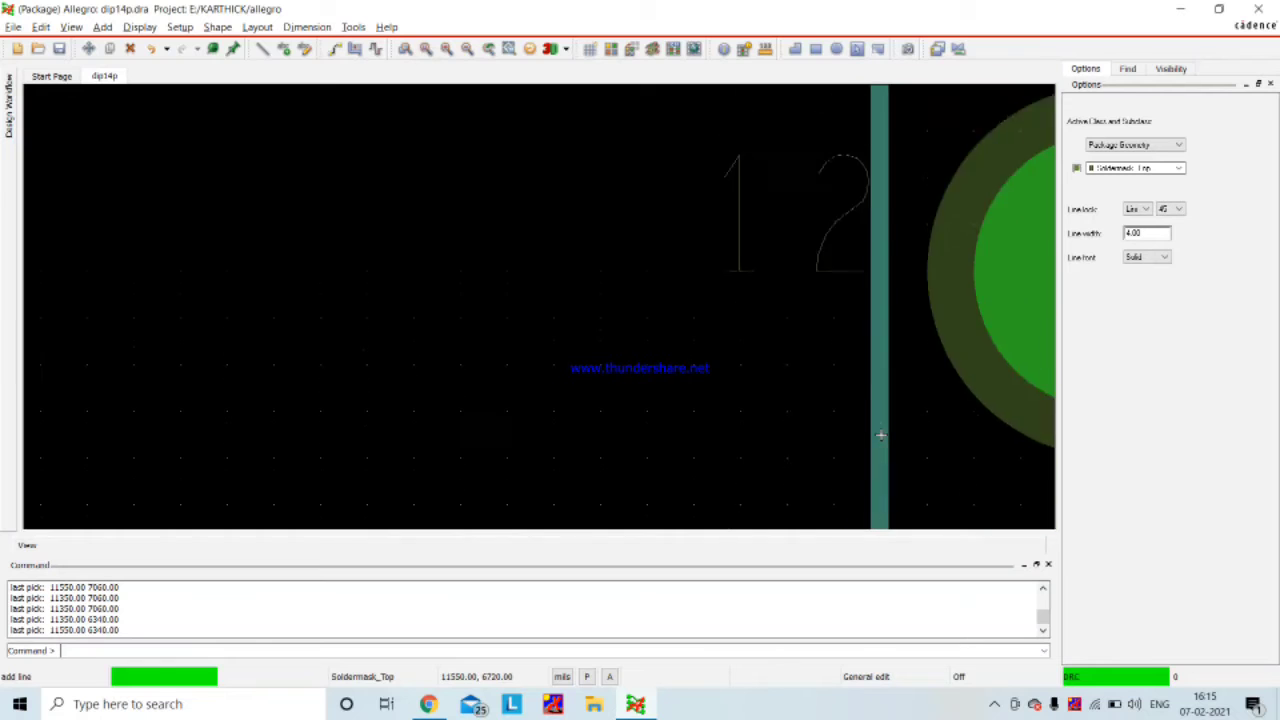
{"action": "key", "text": "Up"}
{"action": "key", "text": "Up"}
{"action": "key", "text": "Up"}
{"action": "key", "text": "Up"}
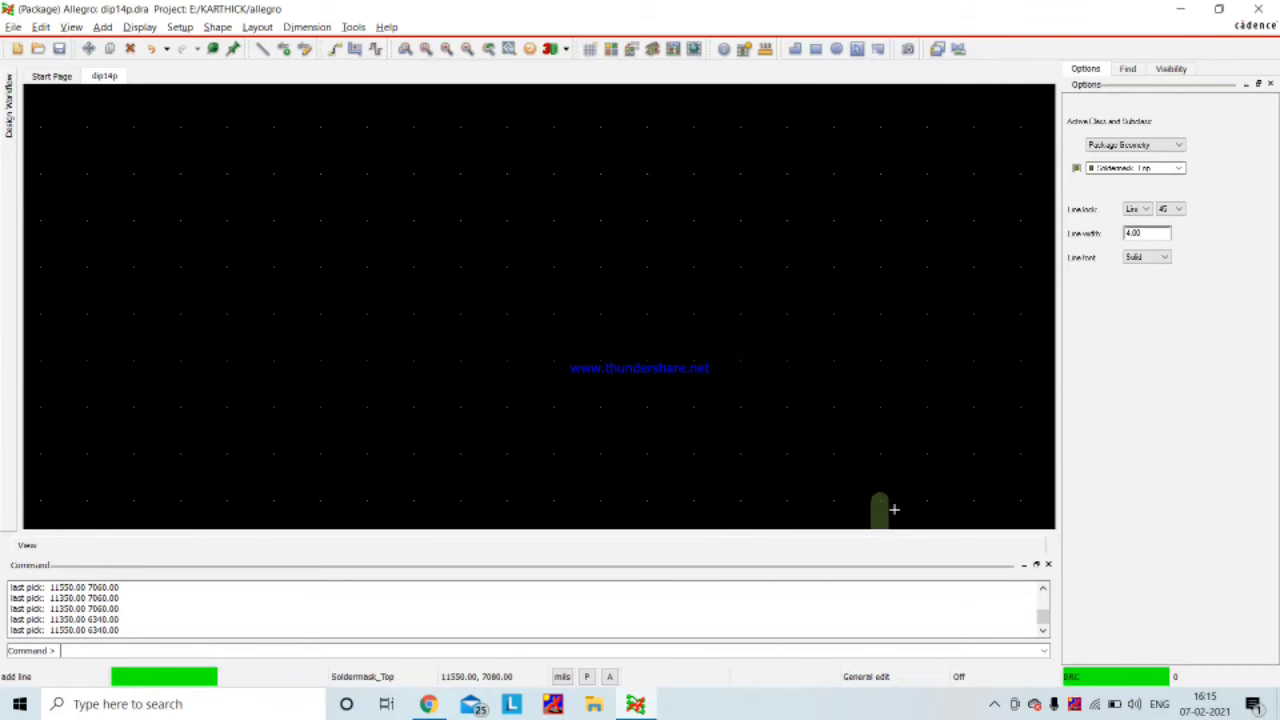
{"action": "key", "text": "Down"}
{"action": "left_click", "coordinate": [869, 401]}
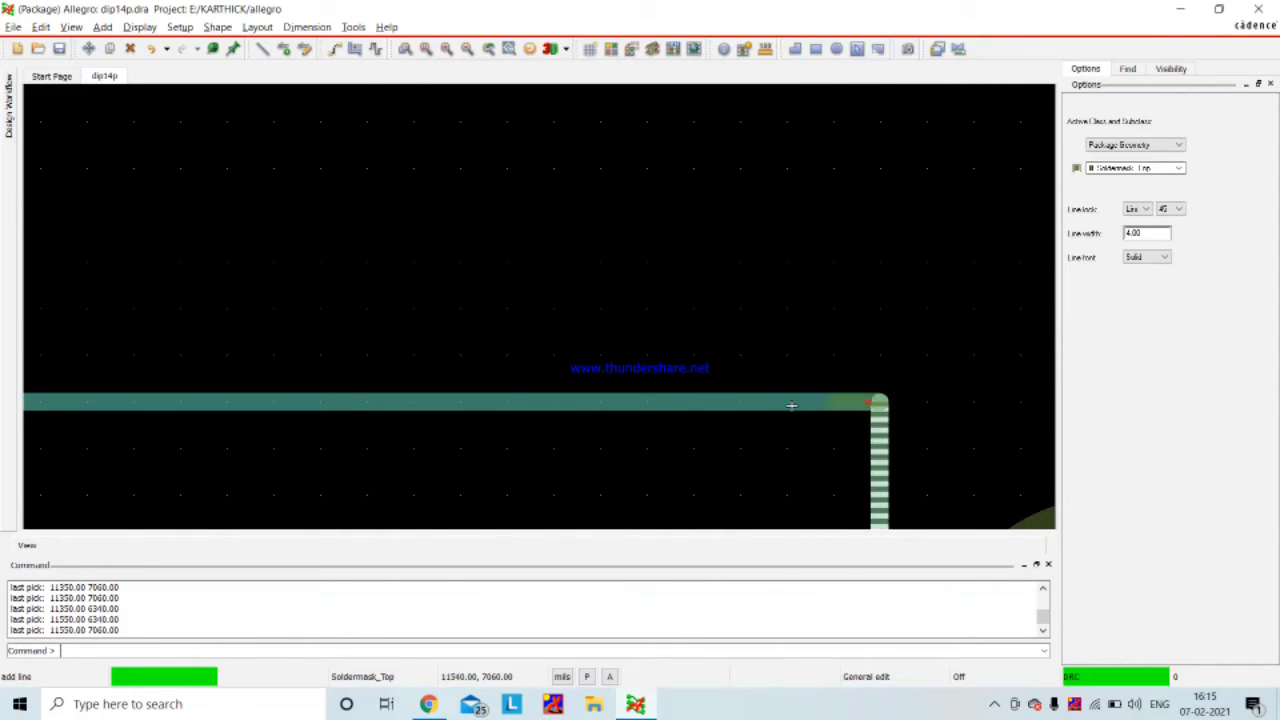
- Close the traced outline at its starting corner (11350, 7060) and finish the line
{"action": "scroll", "coordinate": [800, 404], "scroll_direction": "down", "scroll_amount": 3}
{"action": "scroll", "coordinate": [353, 416], "scroll_direction": "up", "scroll_amount": 3}
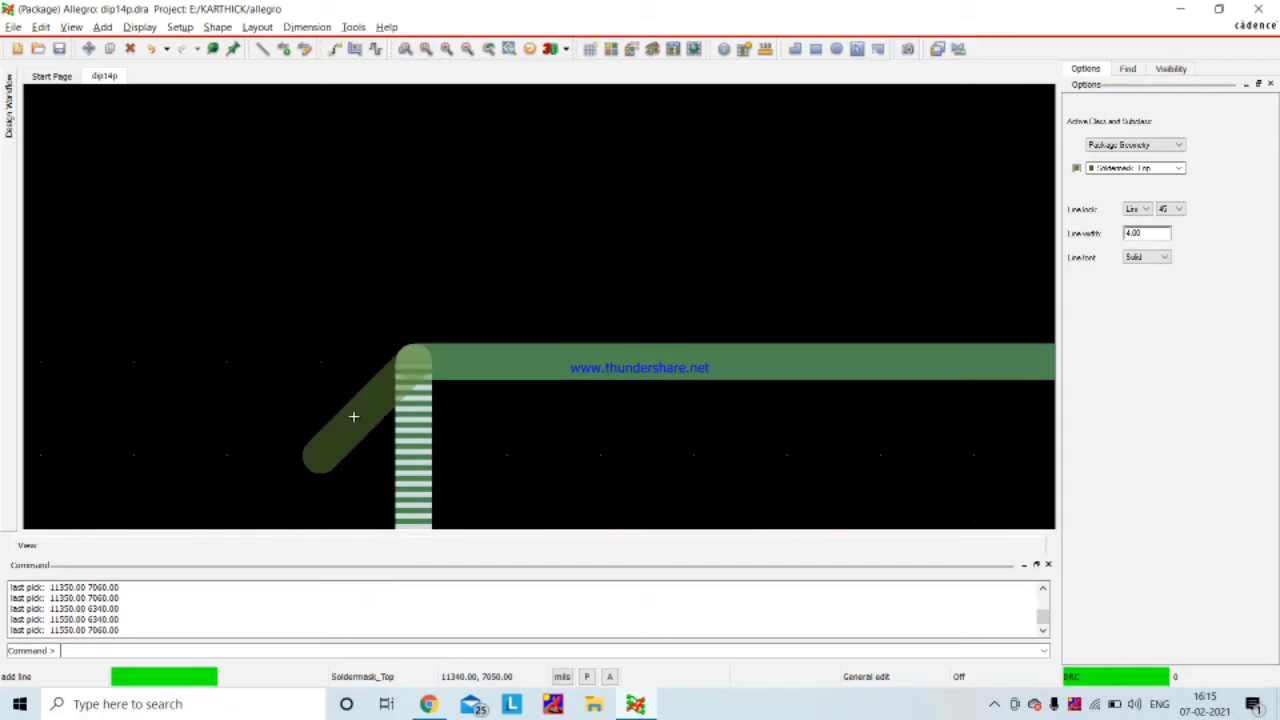
{"action": "left_click", "coordinate": [413, 358]}
{"action": "right_click", "coordinate": [415, 352]}
{"action": "left_click", "coordinate": [450, 365]}
- Start a solid-line rectangle on the Package Geometry Place_Bound_Top subclass with its first corner outside pin 1 at (11250, 7060)
{"action": "scroll", "coordinate": [416, 335], "scroll_direction": "down", "scroll_amount": 5}
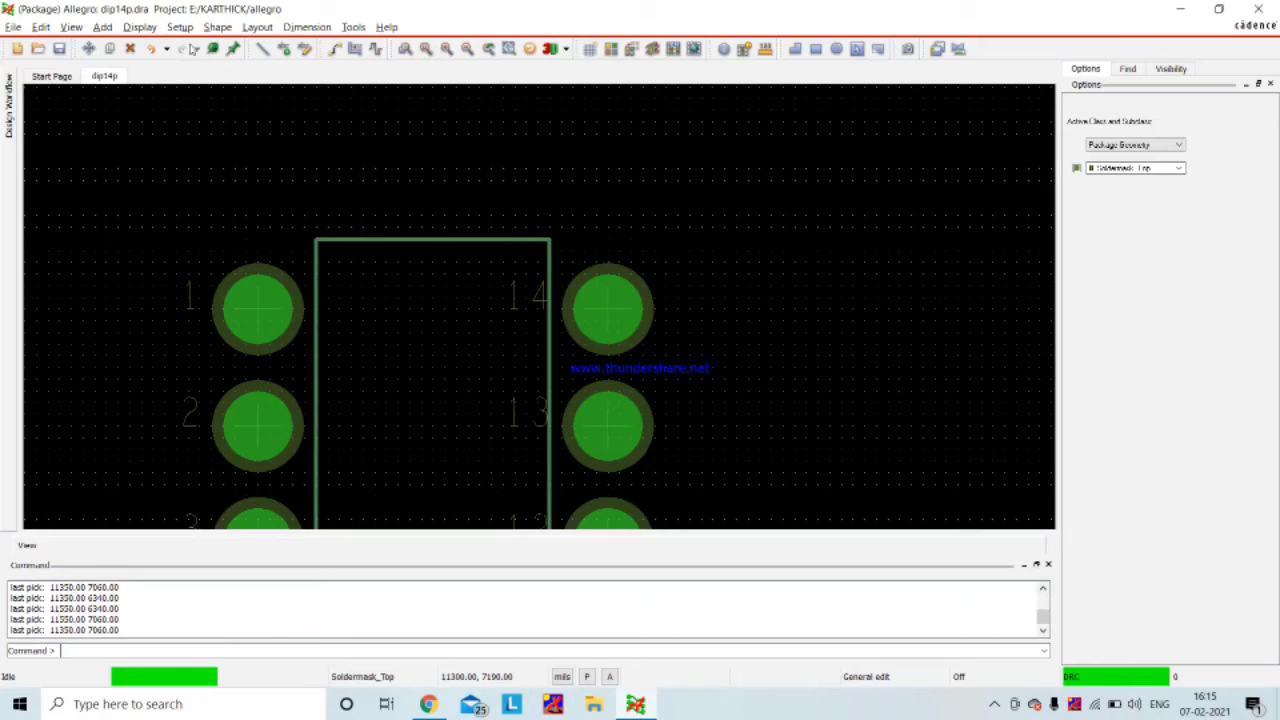
{"action": "left_click", "coordinate": [103, 27]}
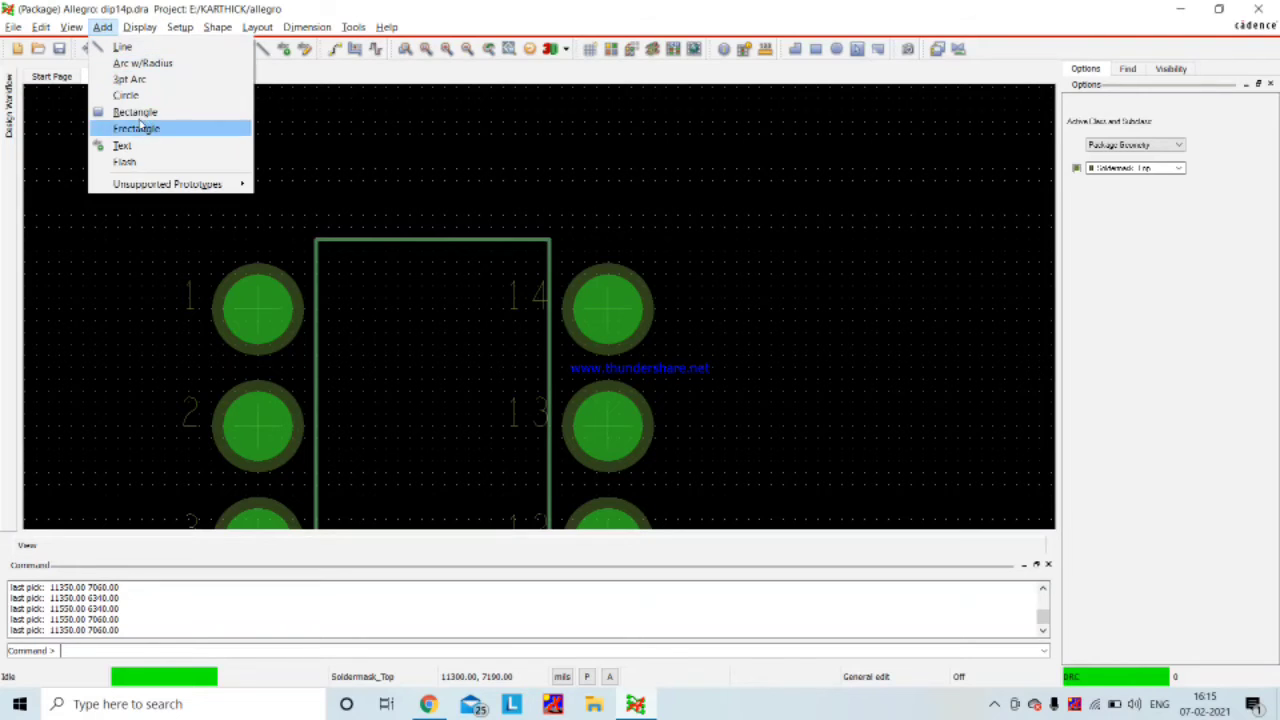
{"action": "left_click", "coordinate": [135, 112]}
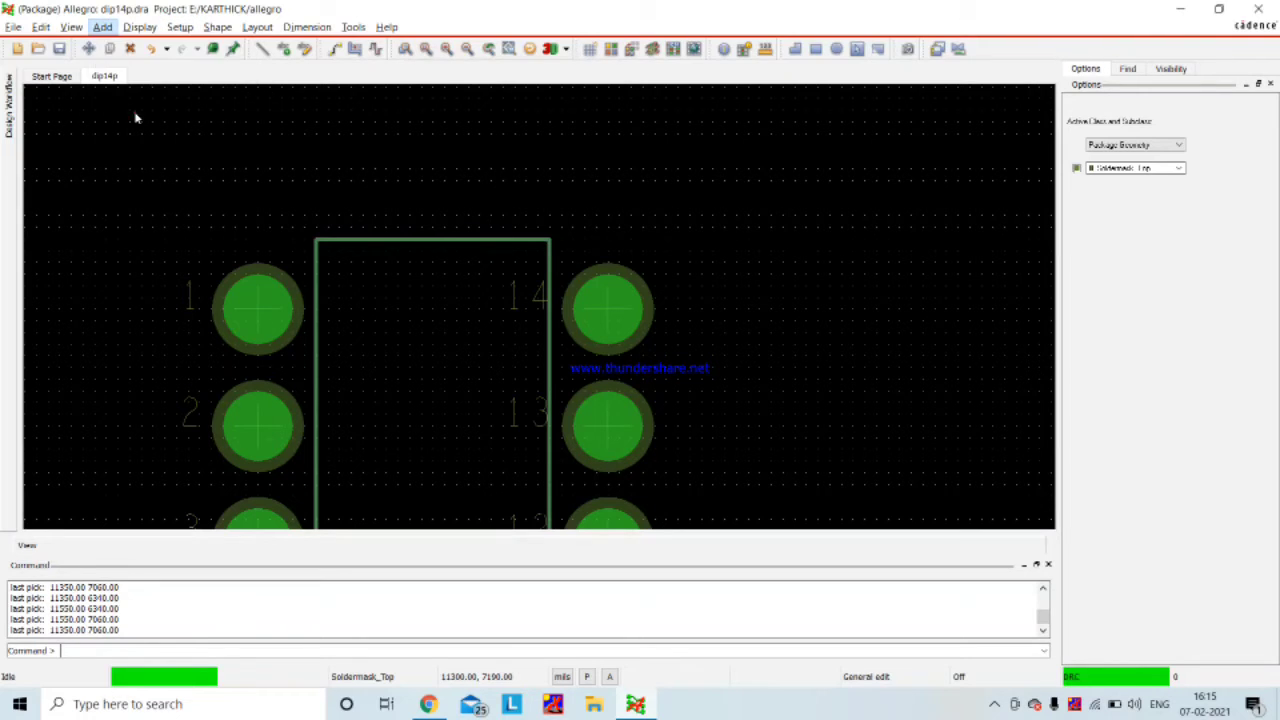
{"action": "left_click", "coordinate": [1180, 152]}
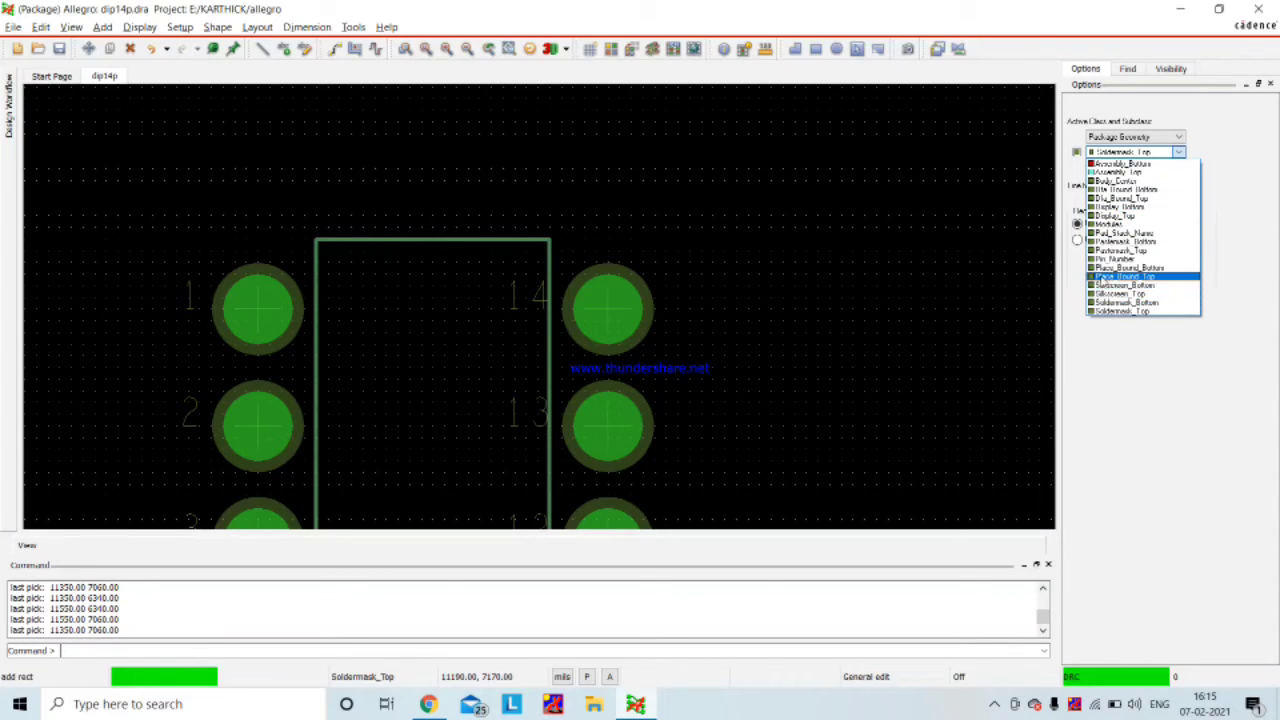
{"action": "left_click", "coordinate": [1101, 277]}
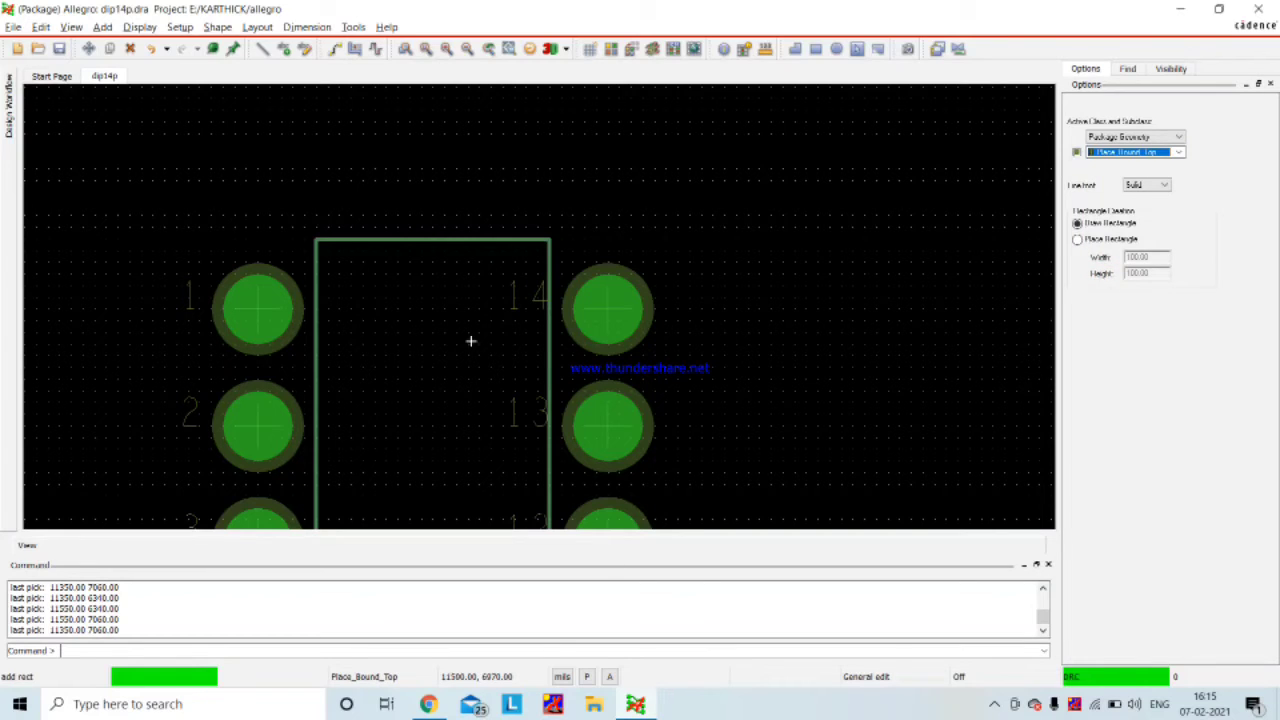
{"action": "scroll", "coordinate": [252, 259], "scroll_direction": "up", "scroll_amount": 2}
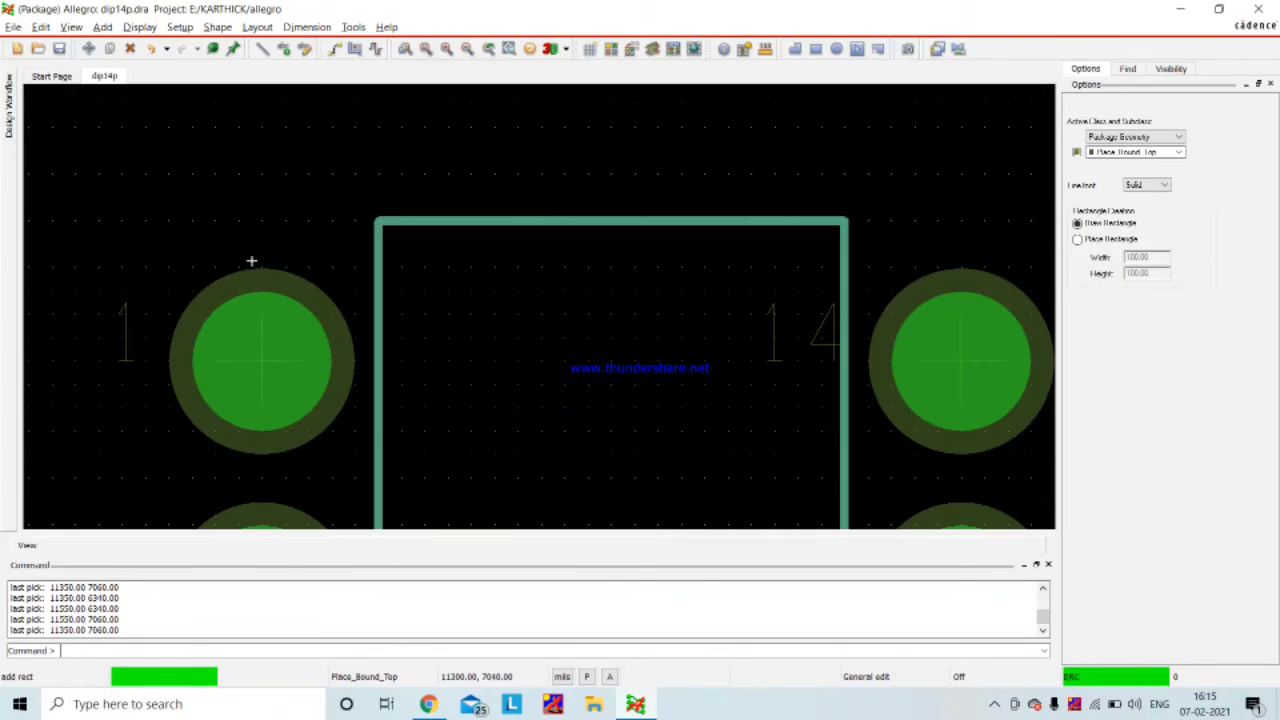
{"action": "left_click", "coordinate": [143, 218]}
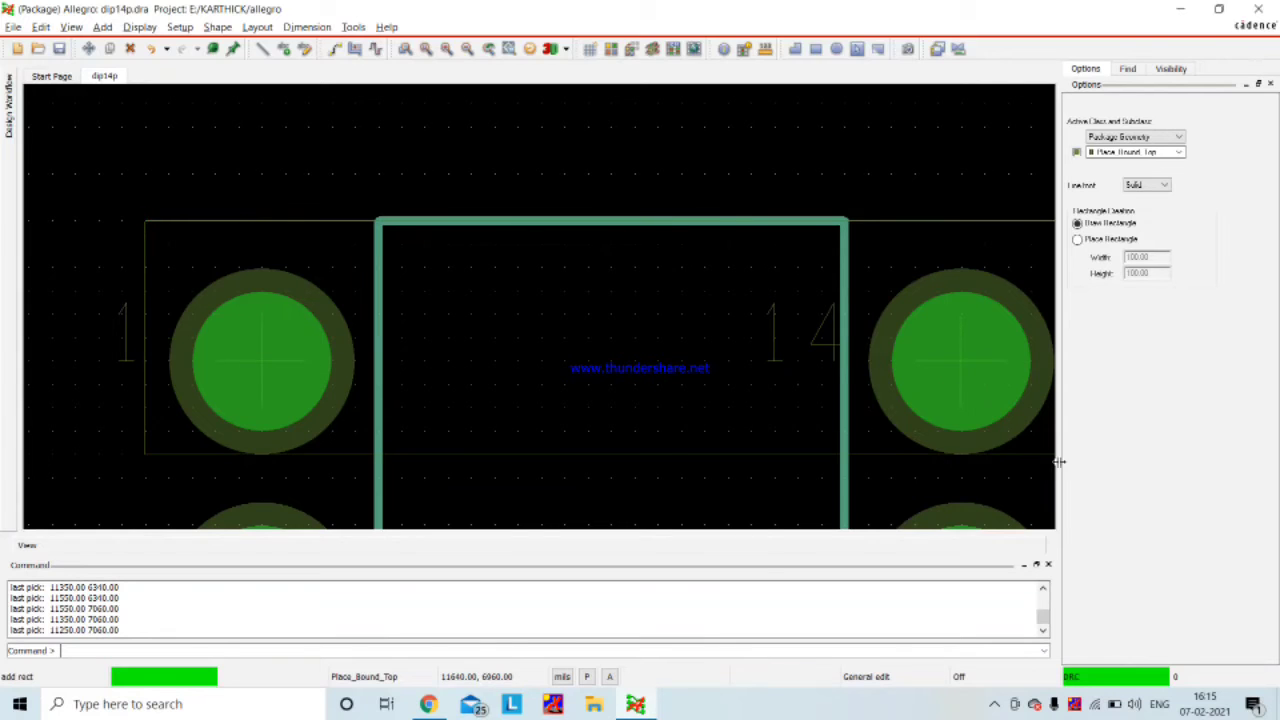
- Complete the placement boundary rectangle with its opposite corner beyond pin 8 at (11650, 6330) and finish the command
{"action": "scroll", "coordinate": [1047, 463], "scroll_direction": "down", "scroll_amount": 2}
{"action": "key", "text": "Right"}
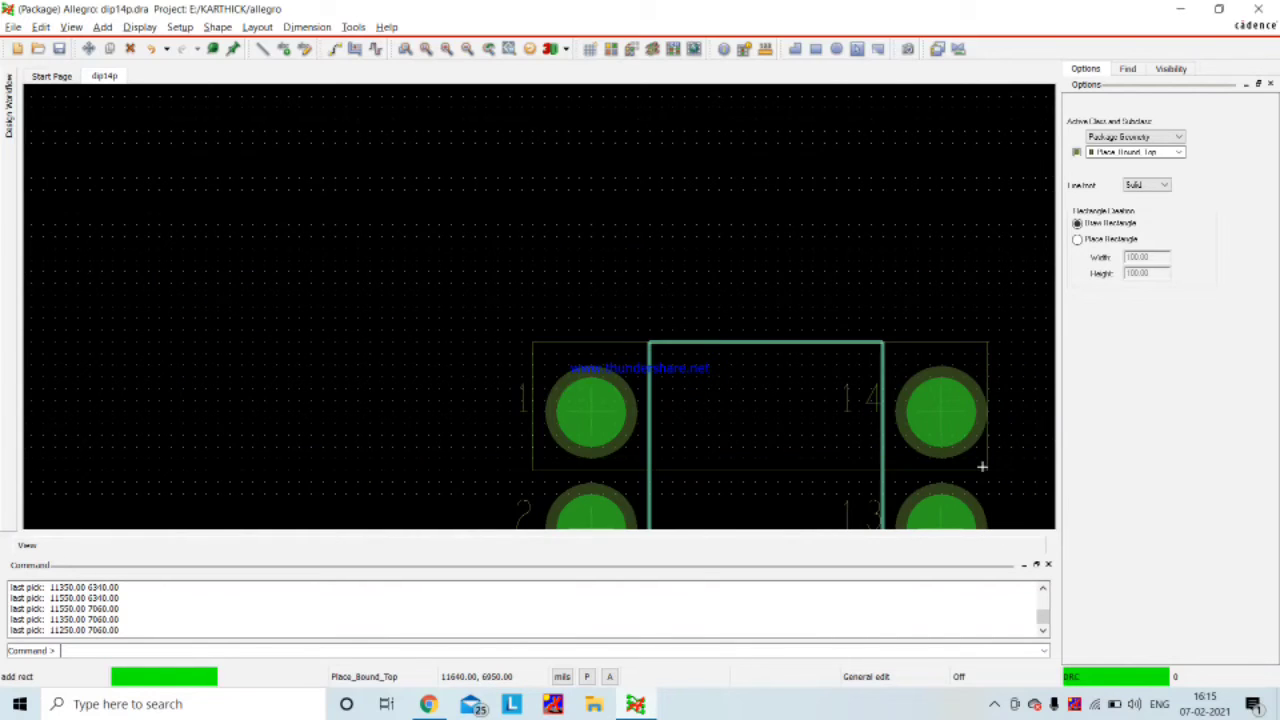
{"action": "key", "text": "Down"}
{"action": "key", "text": "Down"}
{"action": "key", "text": "Down"}
{"action": "key", "text": "Down"}
{"action": "key", "text": "Down"}
{"action": "key", "text": "Down"}
{"action": "key", "text": "Down"}
{"action": "key", "text": "Down"}
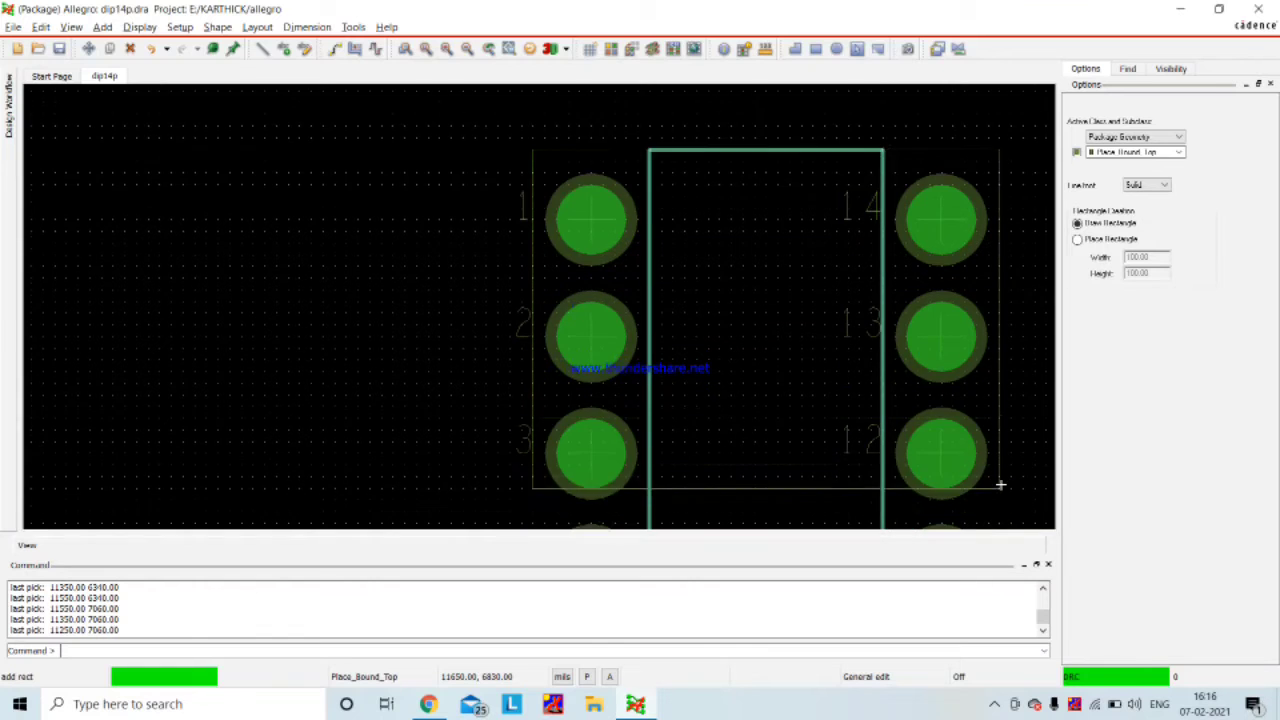
{"action": "key", "text": "Down"}
{"action": "key", "text": "Down"}
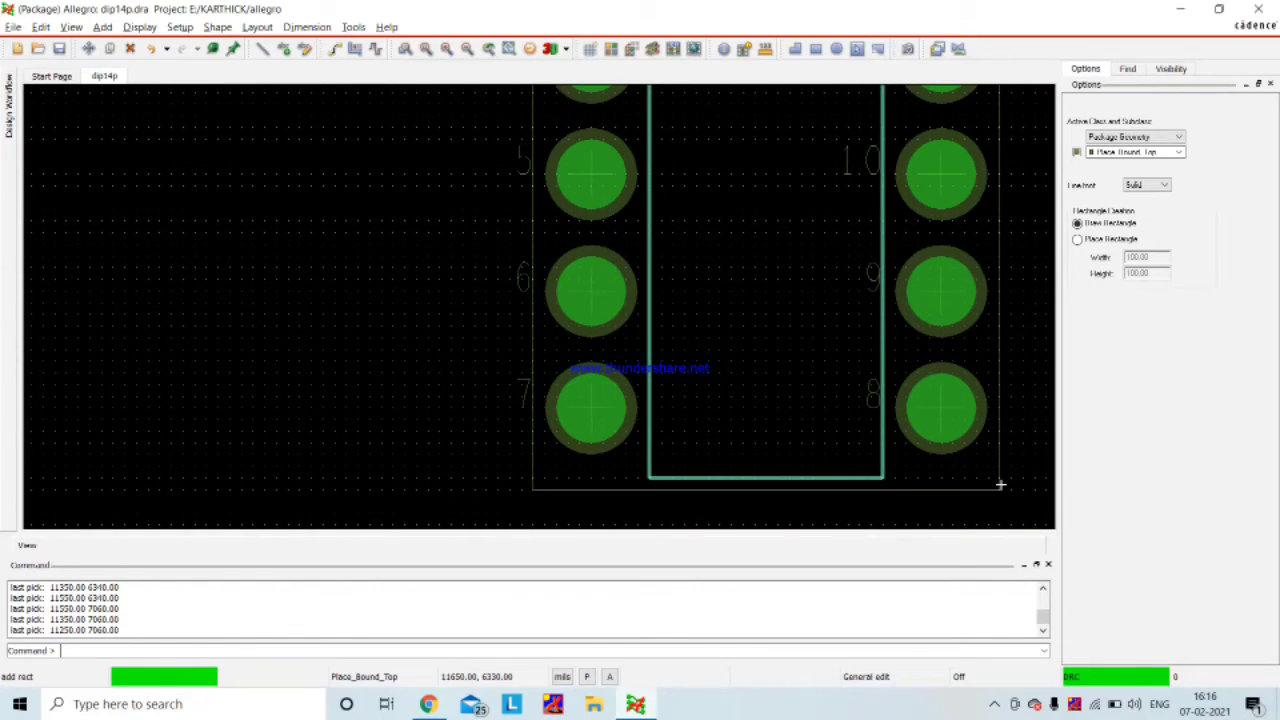
{"action": "left_click", "coordinate": [1000, 485]}
{"action": "right_click", "coordinate": [1001, 486]}
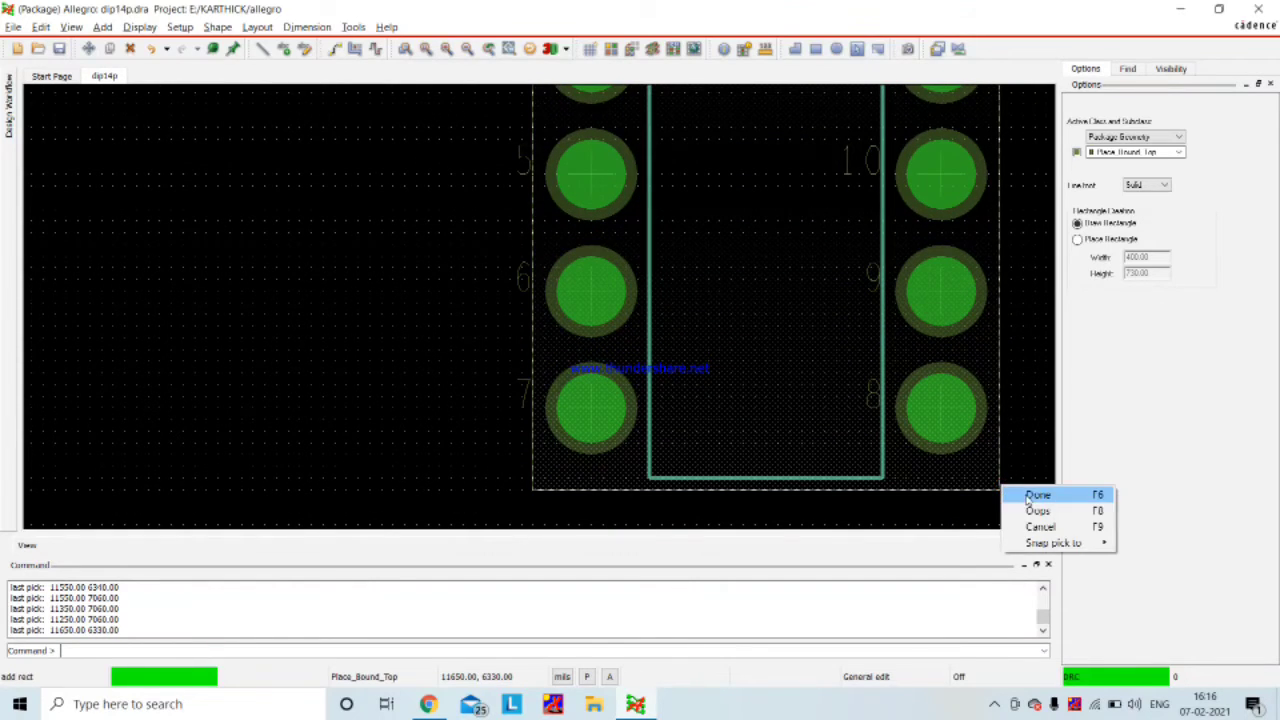
{"action": "left_click", "coordinate": [1037, 495]}
- Examine the placement boundary and body outline around both pin columns
{"action": "scroll", "coordinate": [531, 309], "scroll_direction": "down", "scroll_amount": 3}
{"action": "scroll", "coordinate": [520, 263], "scroll_direction": "up", "scroll_amount": 1}
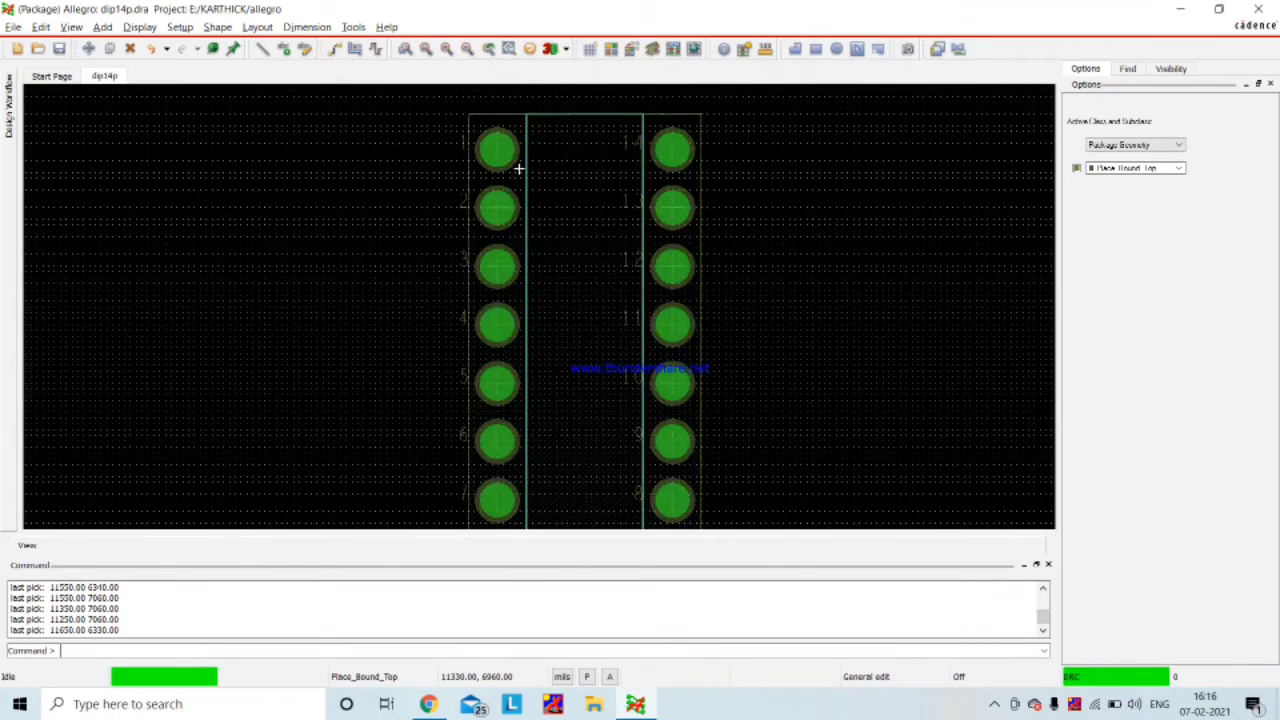
{"action": "scroll", "coordinate": [559, 97], "scroll_direction": "up", "scroll_amount": 1}
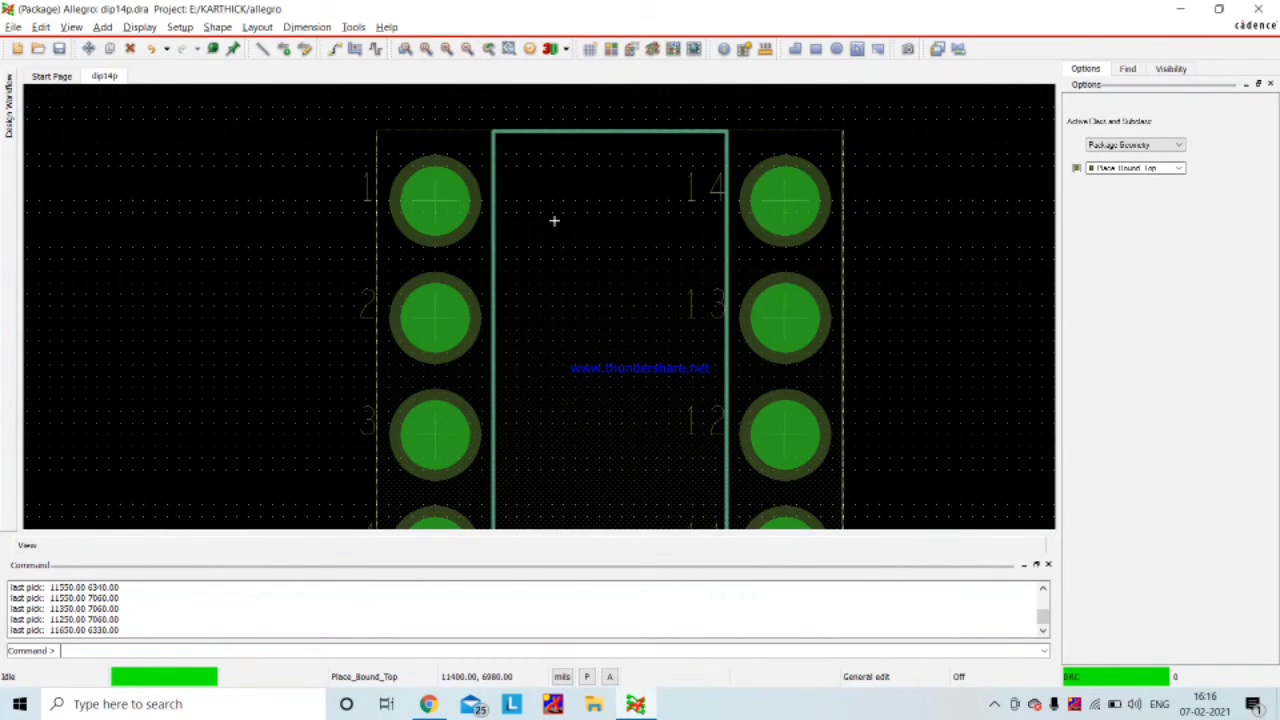
{"action": "scroll", "coordinate": [434, 191], "scroll_direction": "down", "scroll_amount": 2}
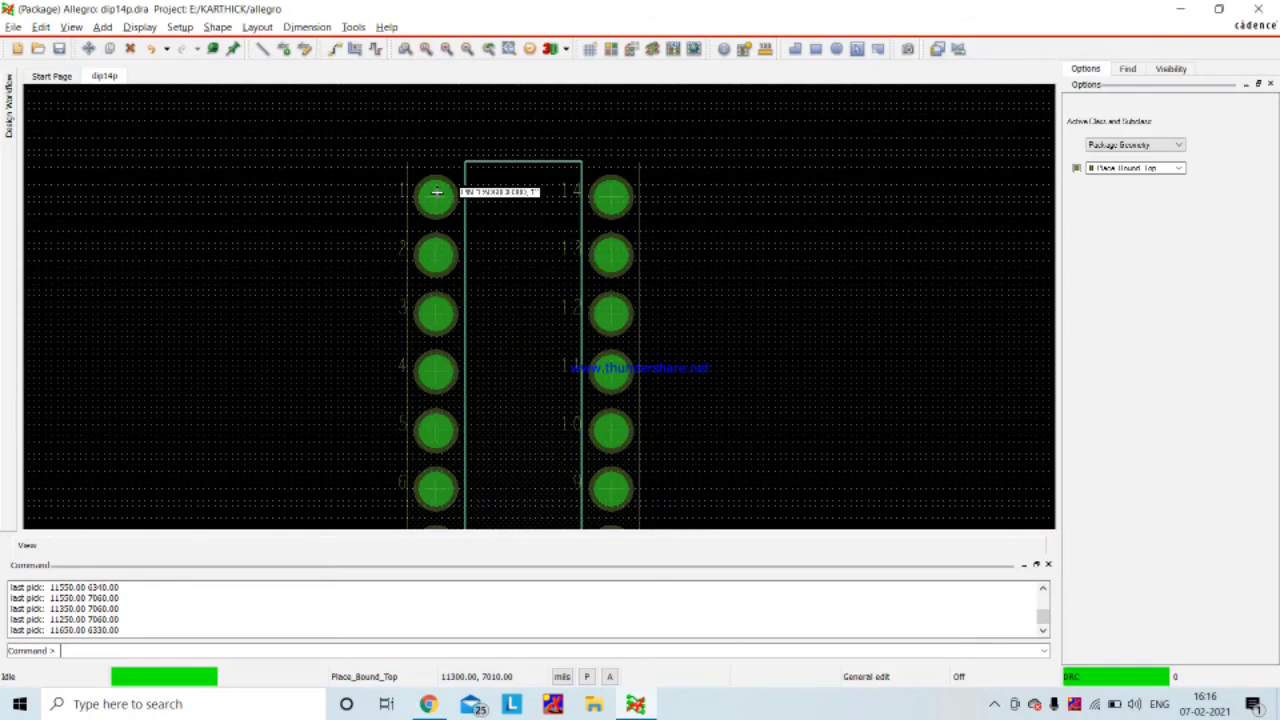
{"action": "scroll", "coordinate": [452, 257], "scroll_direction": "up", "scroll_amount": 1}
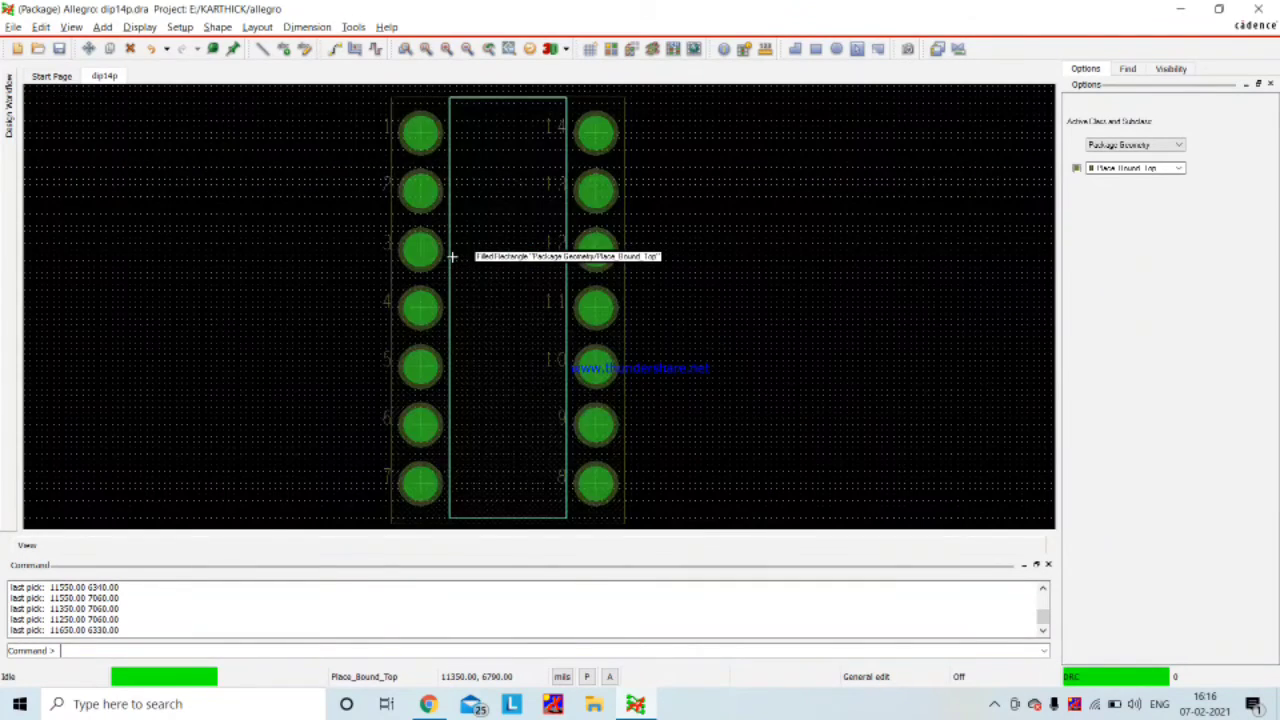
{"action": "scroll", "coordinate": [475, 255], "scroll_direction": "down", "scroll_amount": 1}
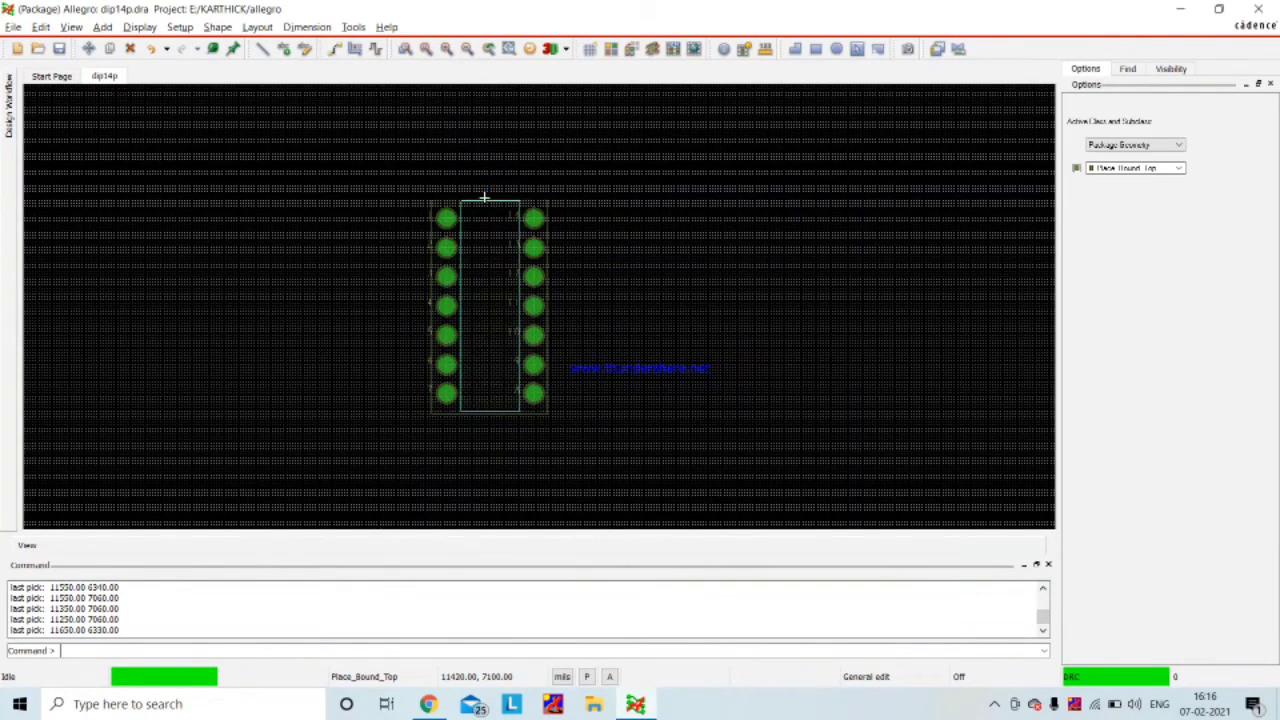
{"action": "scroll", "coordinate": [490, 225], "scroll_direction": "up", "scroll_amount": 3}
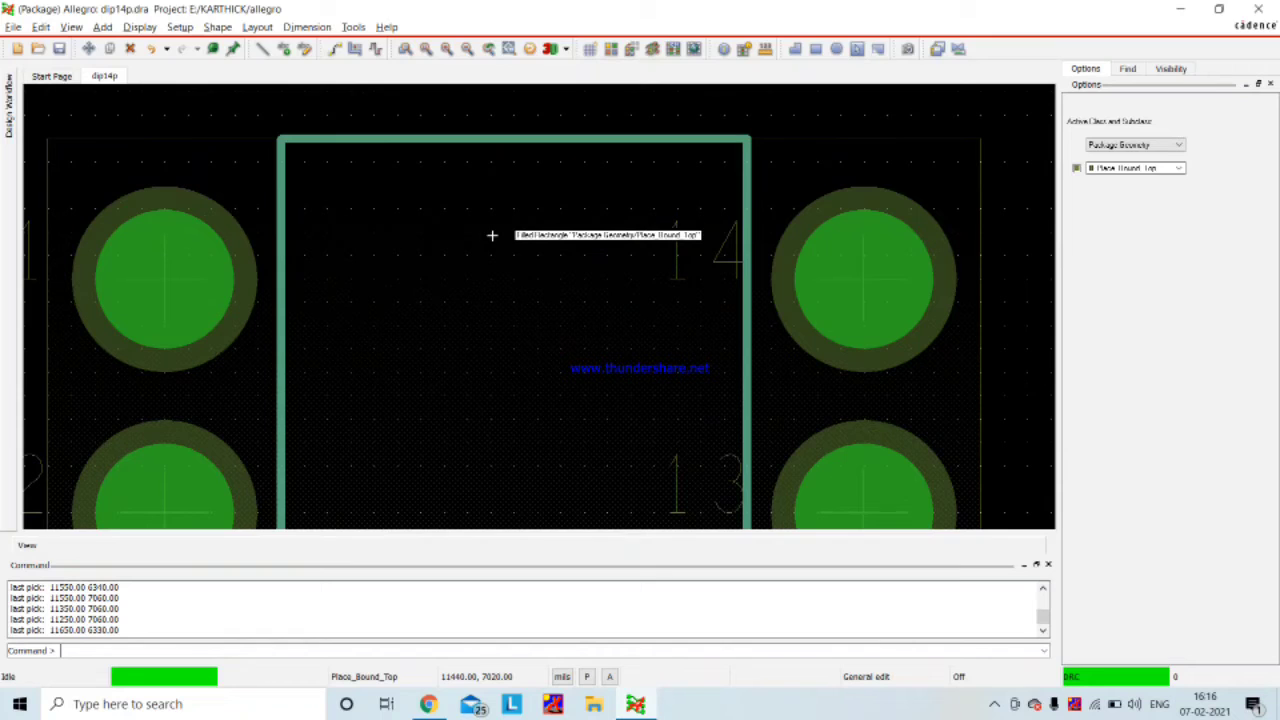
- Add a reference designator label U* on Silkscreen_Top at (11420, 6990), inside the body outline between pins 1 and 14
{"action": "left_click", "coordinate": [257, 27]}
{"action": "mouse_move", "coordinate": [290, 165]}
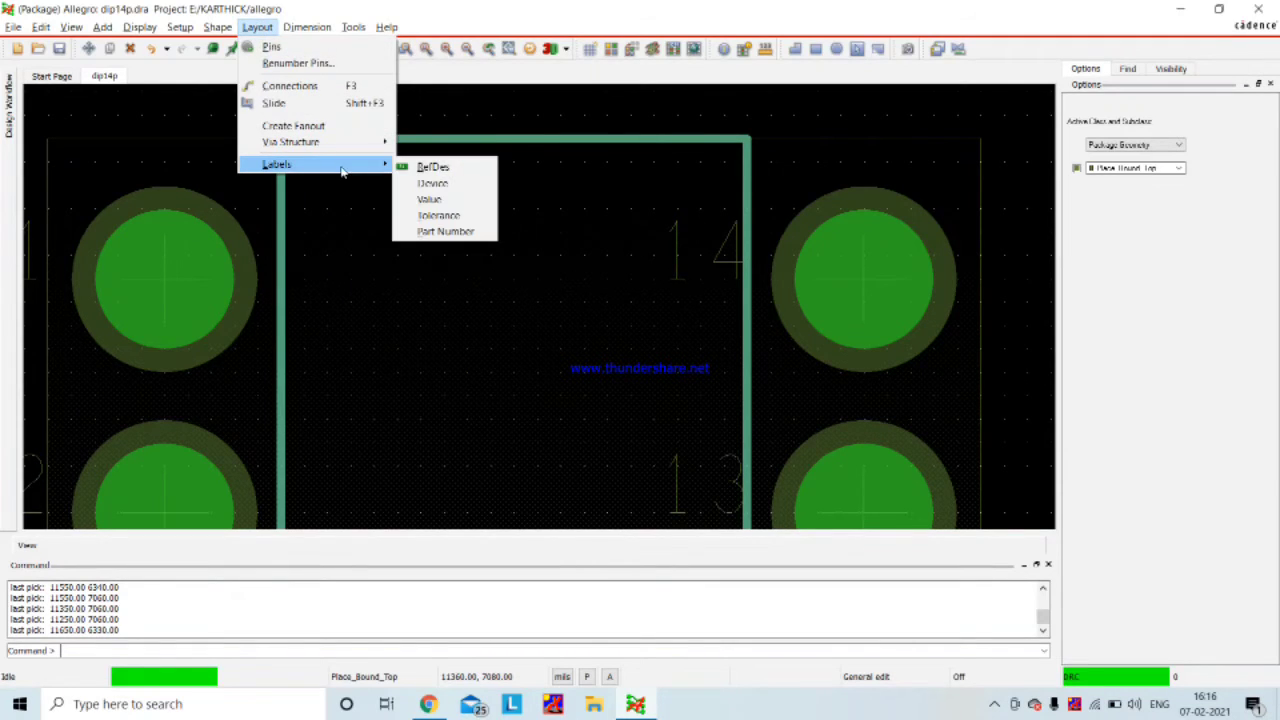
{"action": "left_click", "coordinate": [443, 165]}
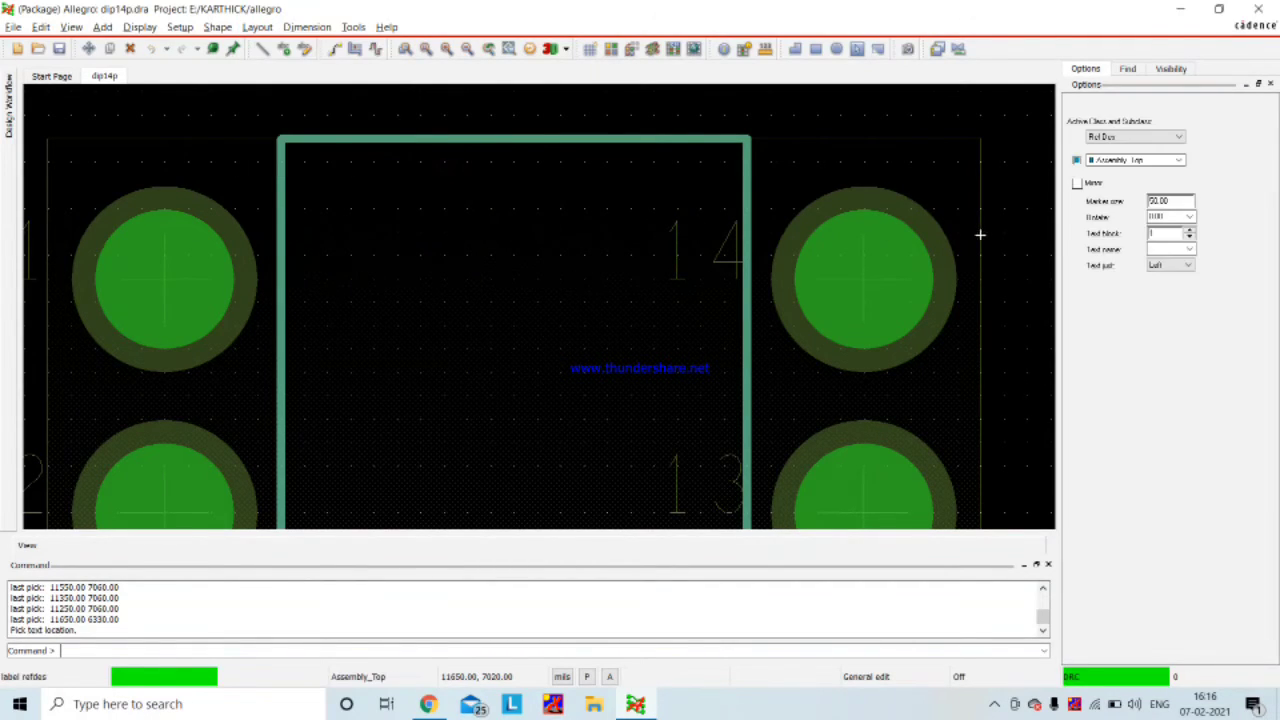
{"action": "left_click", "coordinate": [1180, 161]}
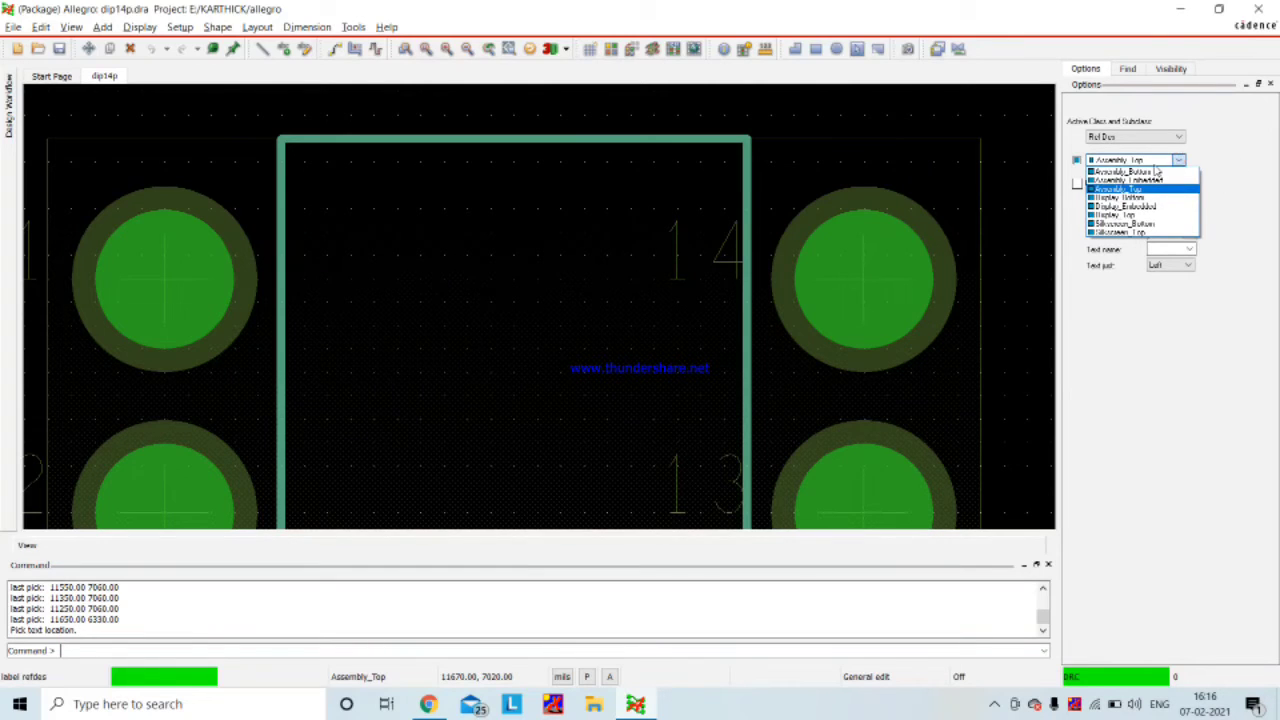
{"action": "left_click", "coordinate": [1130, 232]}
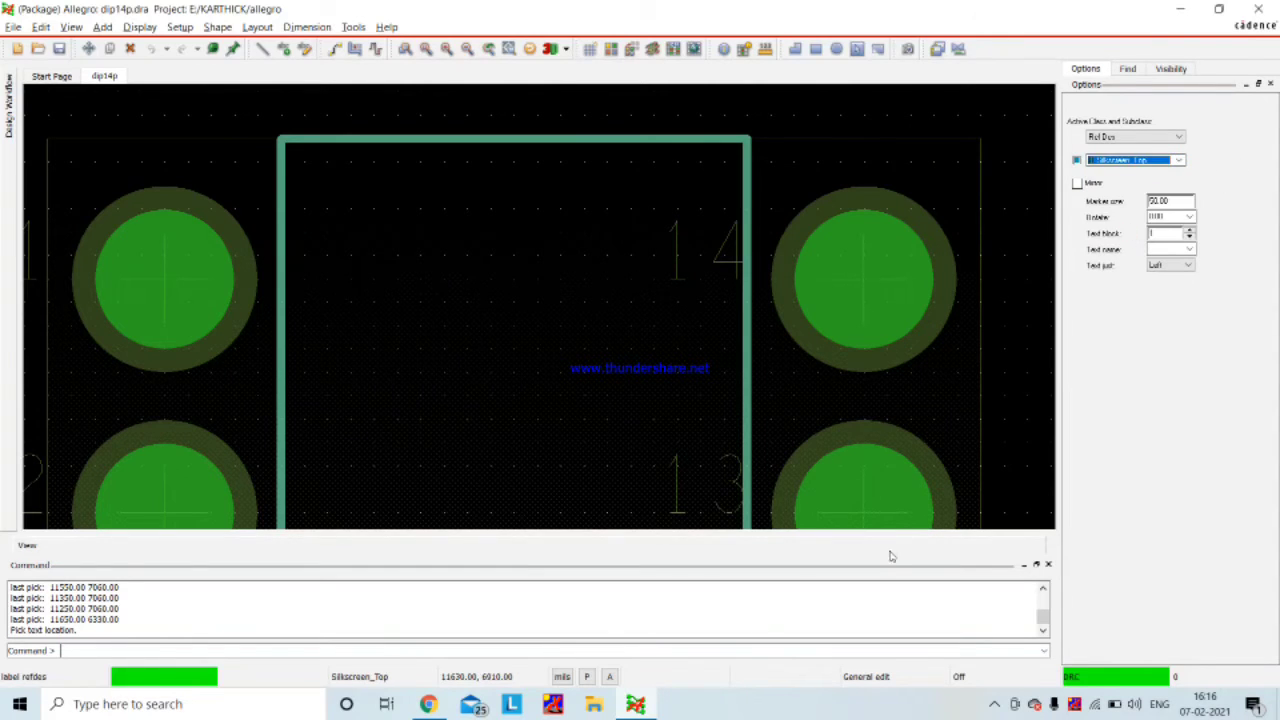
{"action": "left_click", "coordinate": [125, 651]}
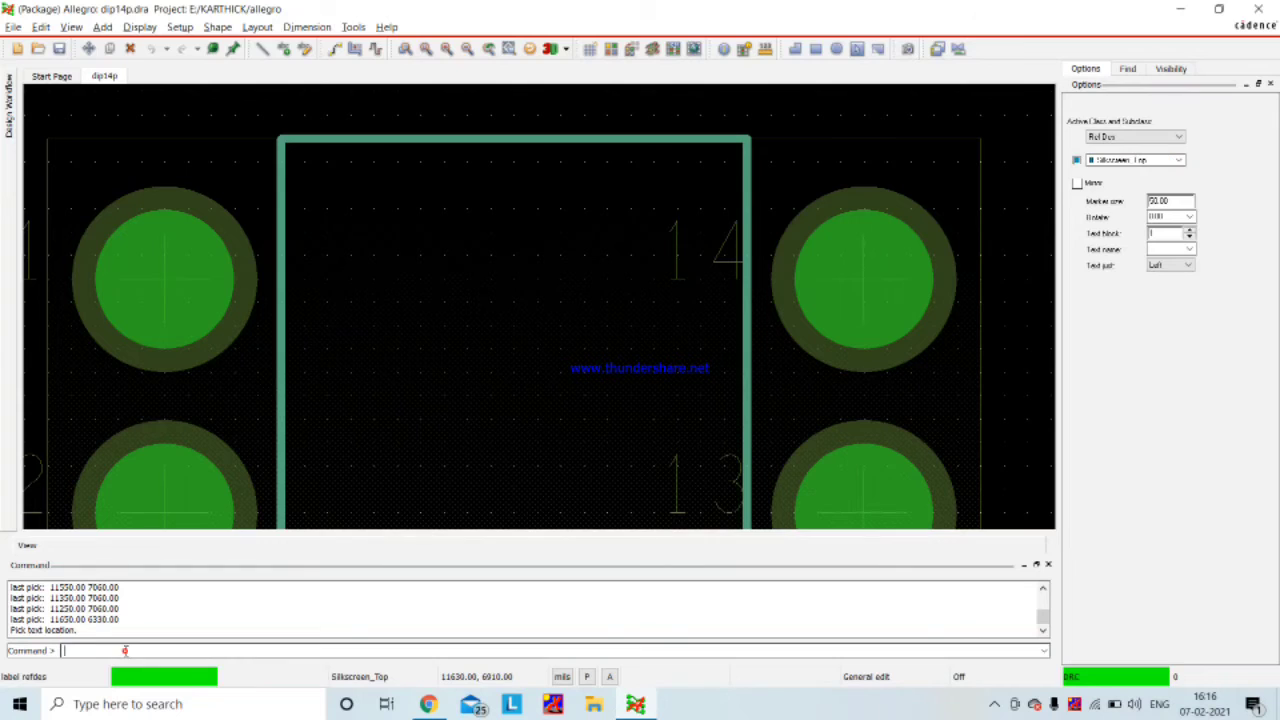
{"action": "left_click", "coordinate": [438, 312]}
{"action": "type", "text": "u"}
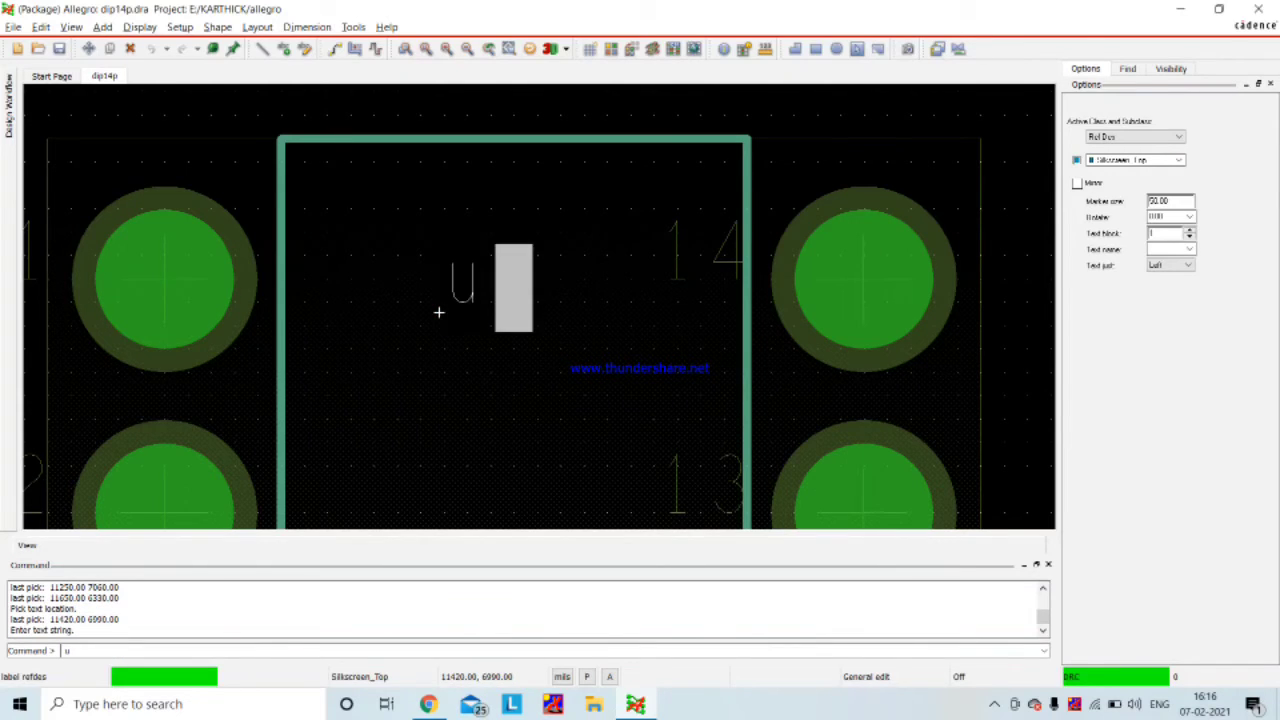
{"action": "right_click", "coordinate": [438, 312]}
{"action": "left_click", "coordinate": [450, 322]}
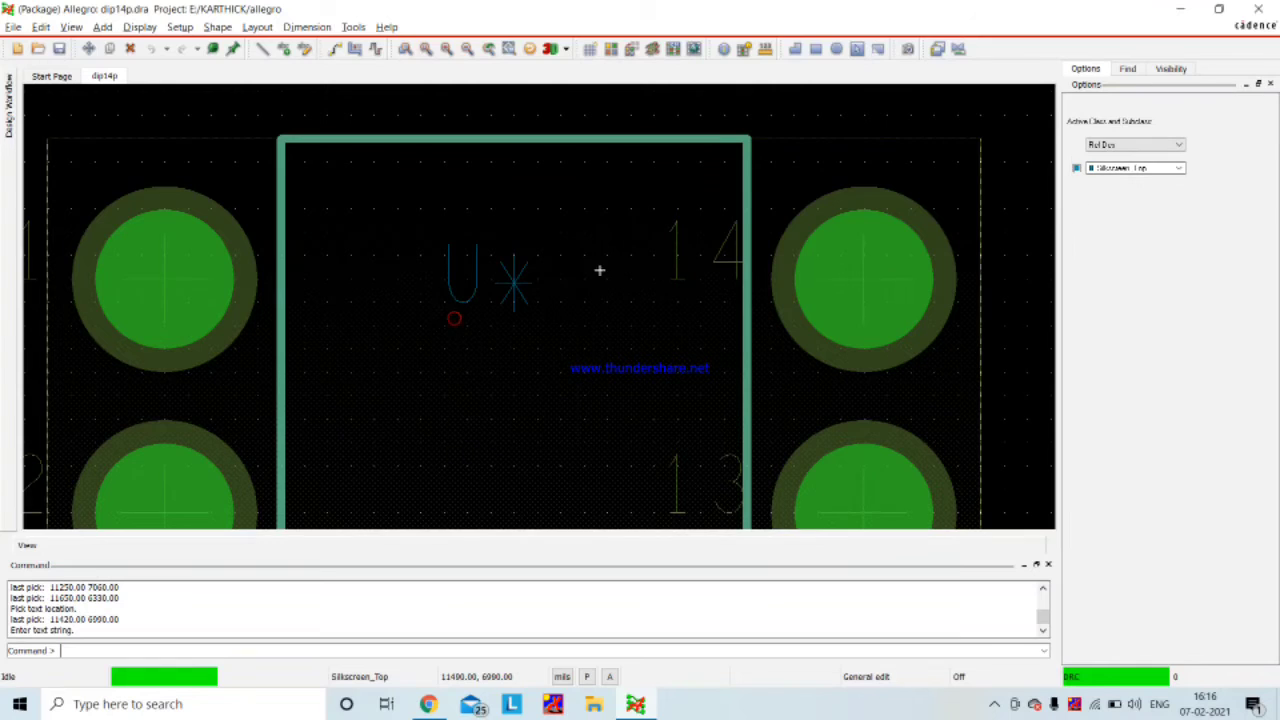
- Add a component value label *** on Silkscreen_Top at (11400, 6940), just below the reference designator
{"action": "left_click", "coordinate": [252, 27]}
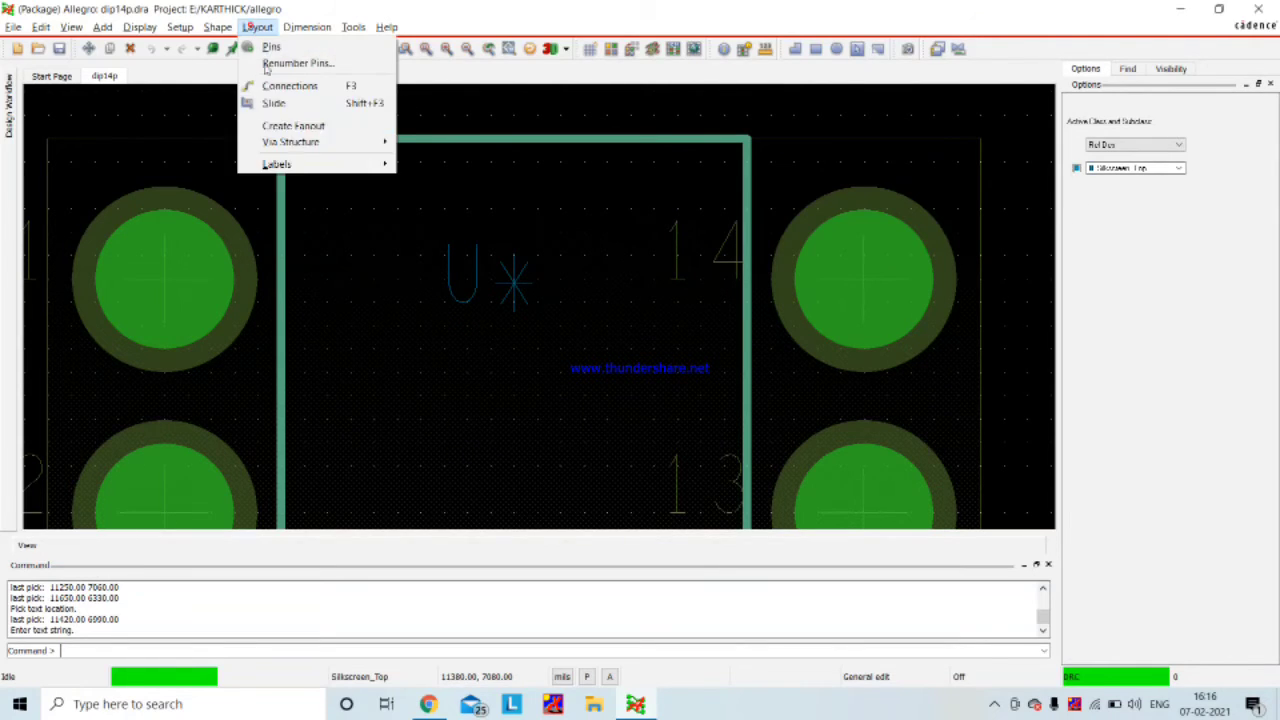
{"action": "mouse_move", "coordinate": [341, 168]}
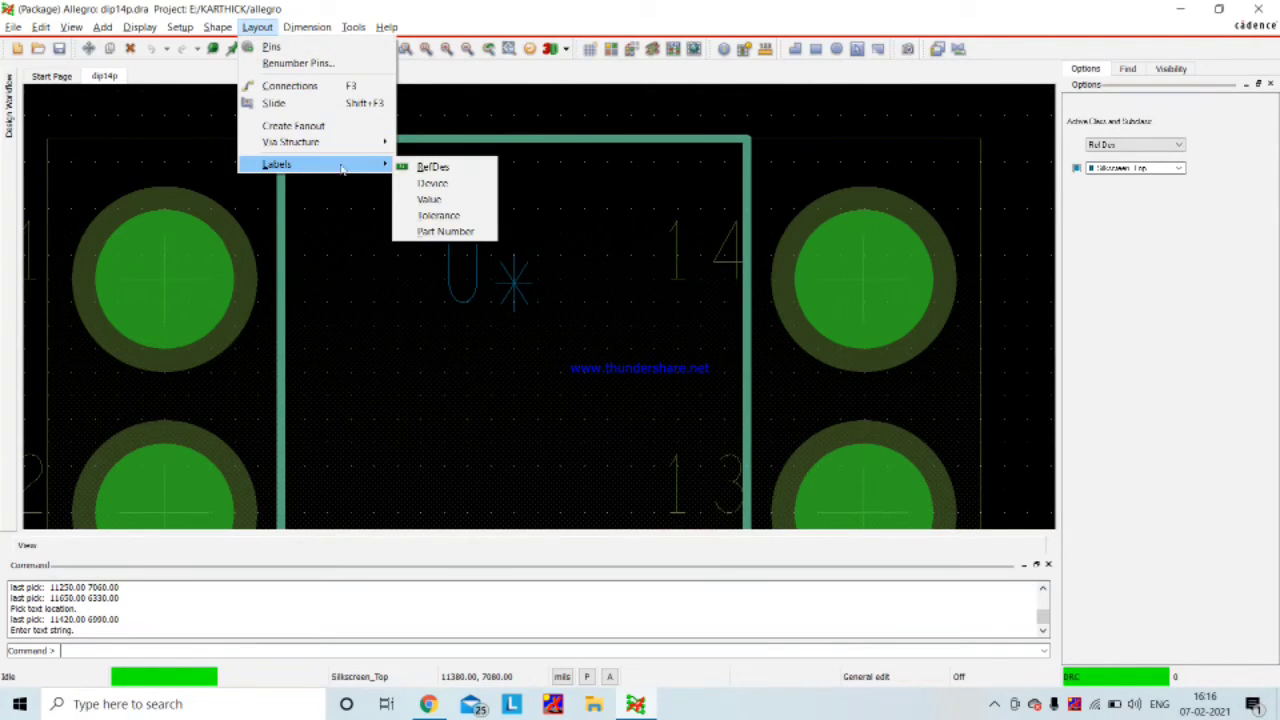
{"action": "left_click", "coordinate": [430, 198]}
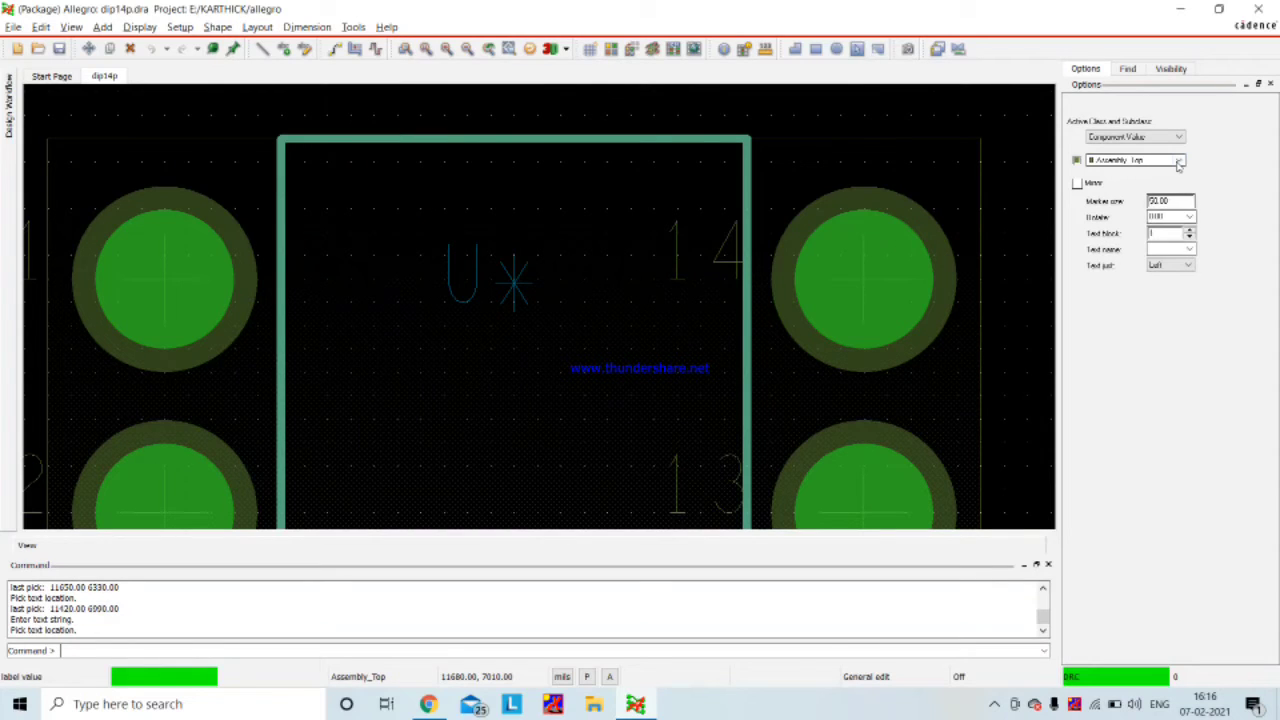
{"action": "left_click", "coordinate": [1178, 160]}
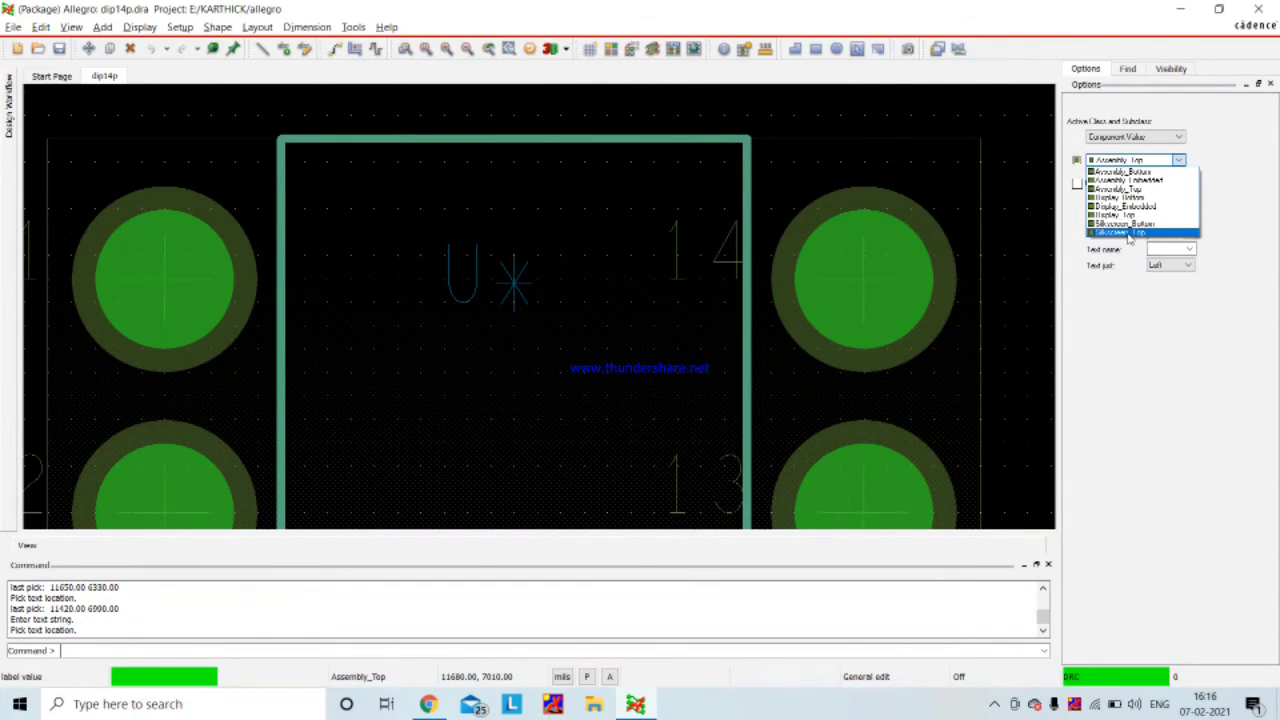
{"action": "left_click", "coordinate": [1128, 232]}
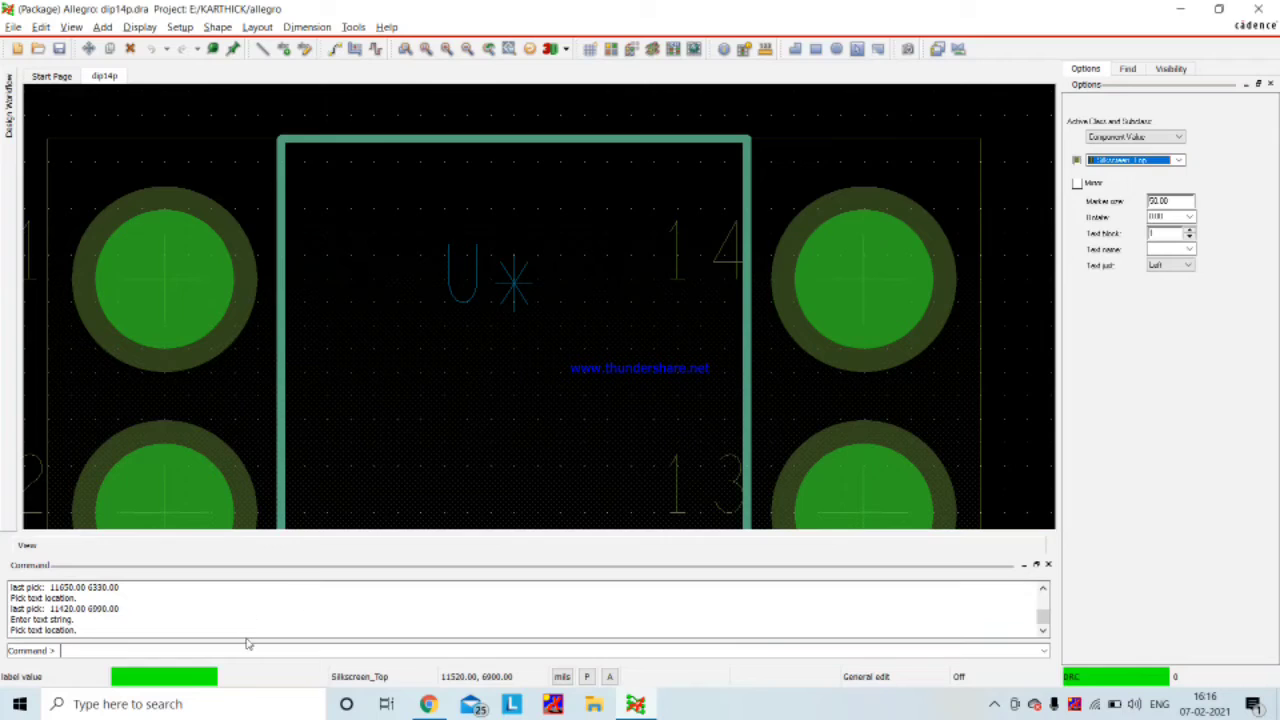
{"action": "left_click", "coordinate": [245, 648]}
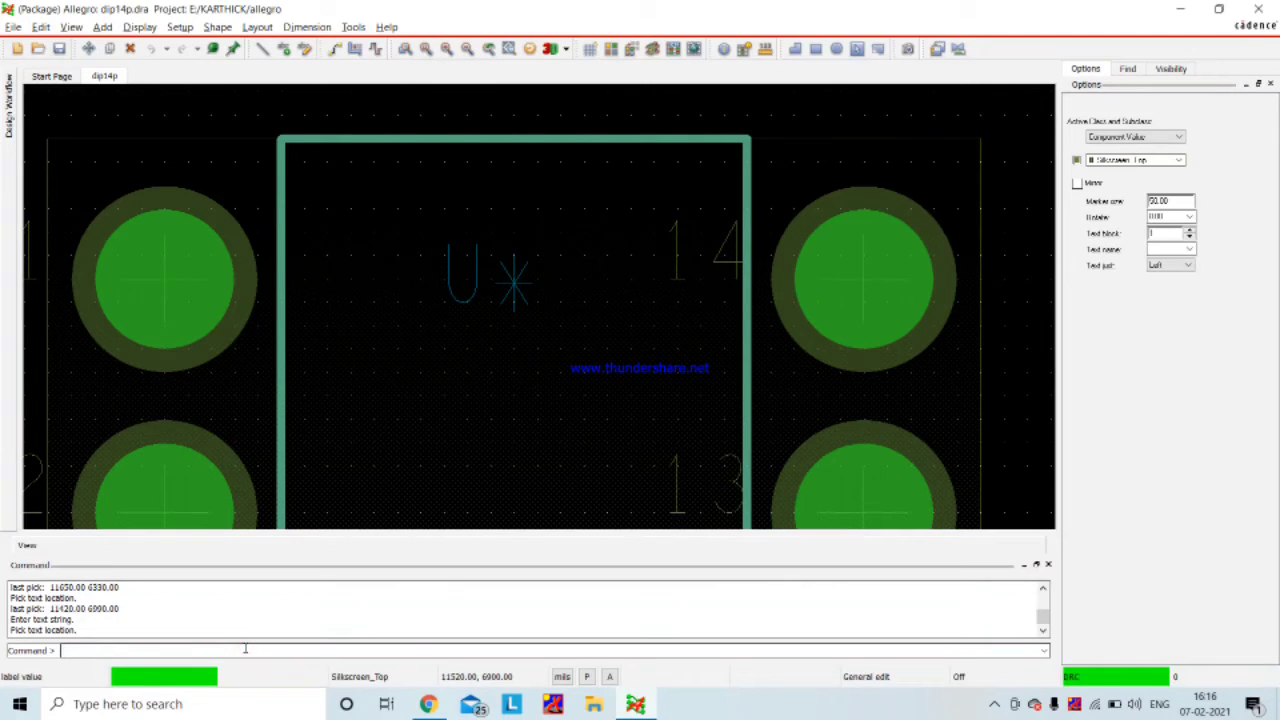
{"action": "left_click", "coordinate": [408, 425]}
{"action": "type", "text": "***"}
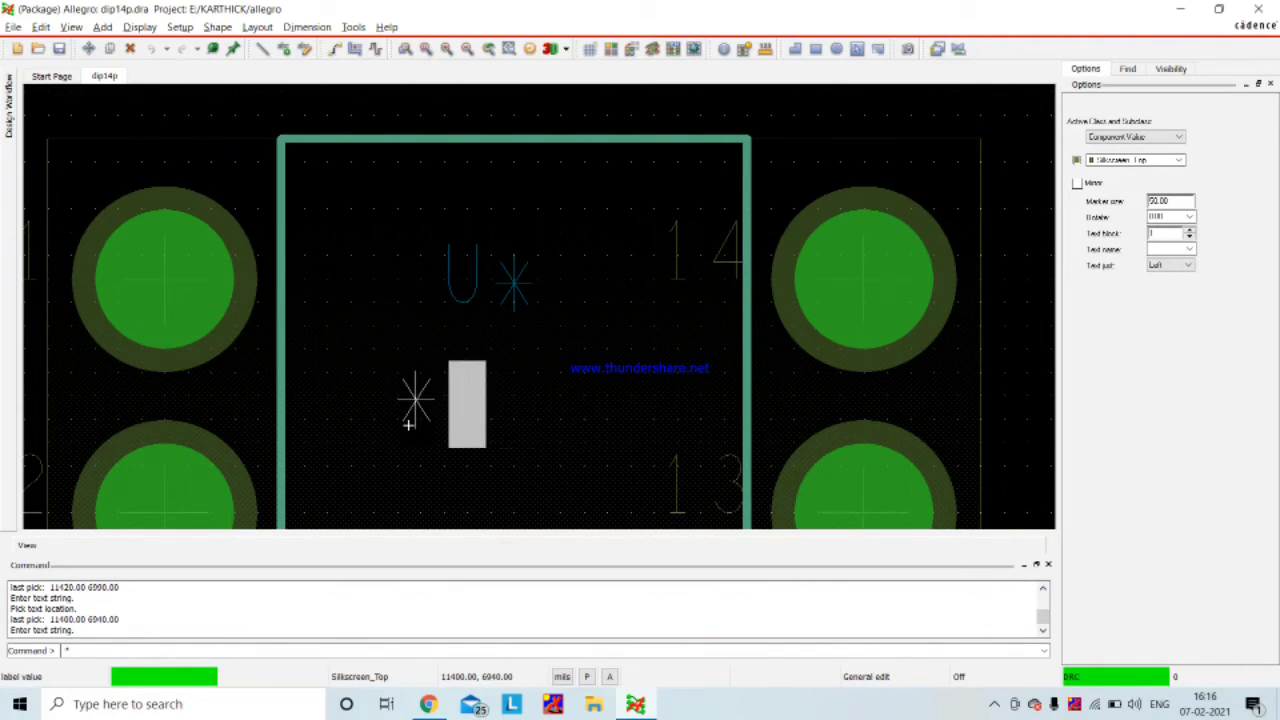
{"action": "right_click", "coordinate": [408, 425]}
{"action": "left_click", "coordinate": [444, 435]}
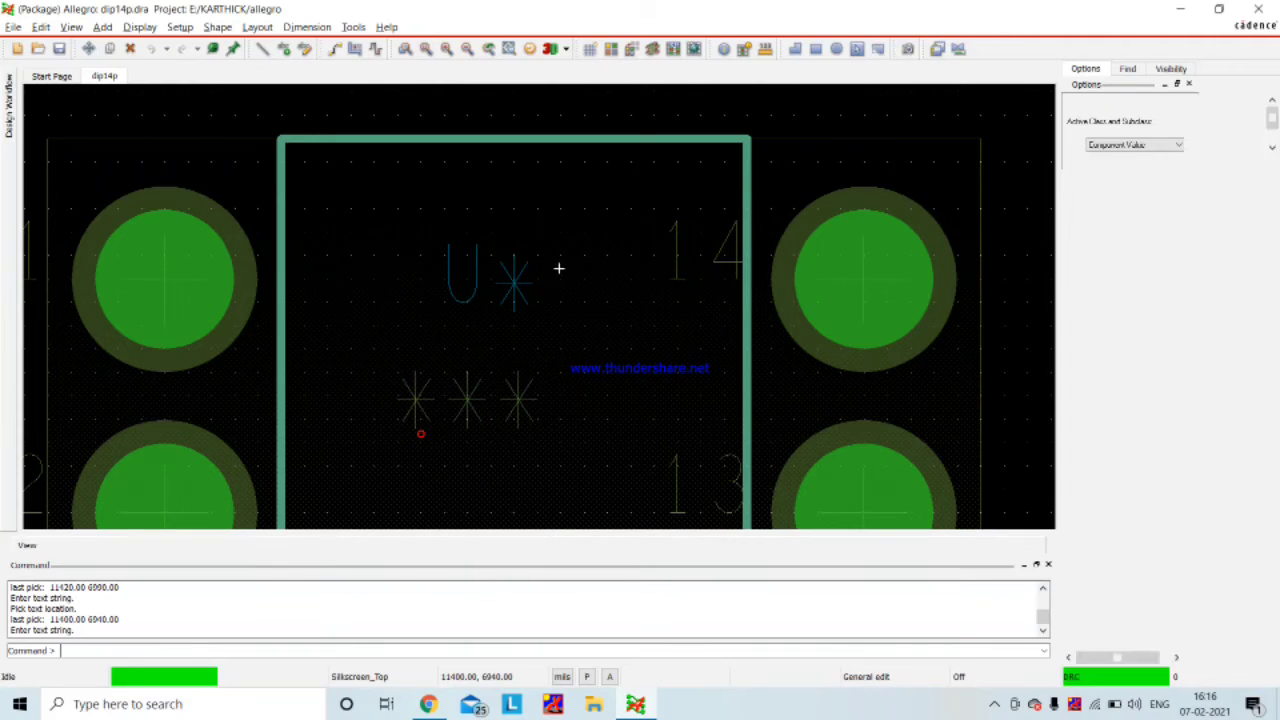
- Change the drawing origin to the point (11460, 6890), inside the package body below the *** value label
{"action": "scroll", "coordinate": [451, 200], "scroll_direction": "down", "scroll_amount": 4}
{"action": "scroll", "coordinate": [443, 274], "scroll_direction": "up", "scroll_amount": 1}
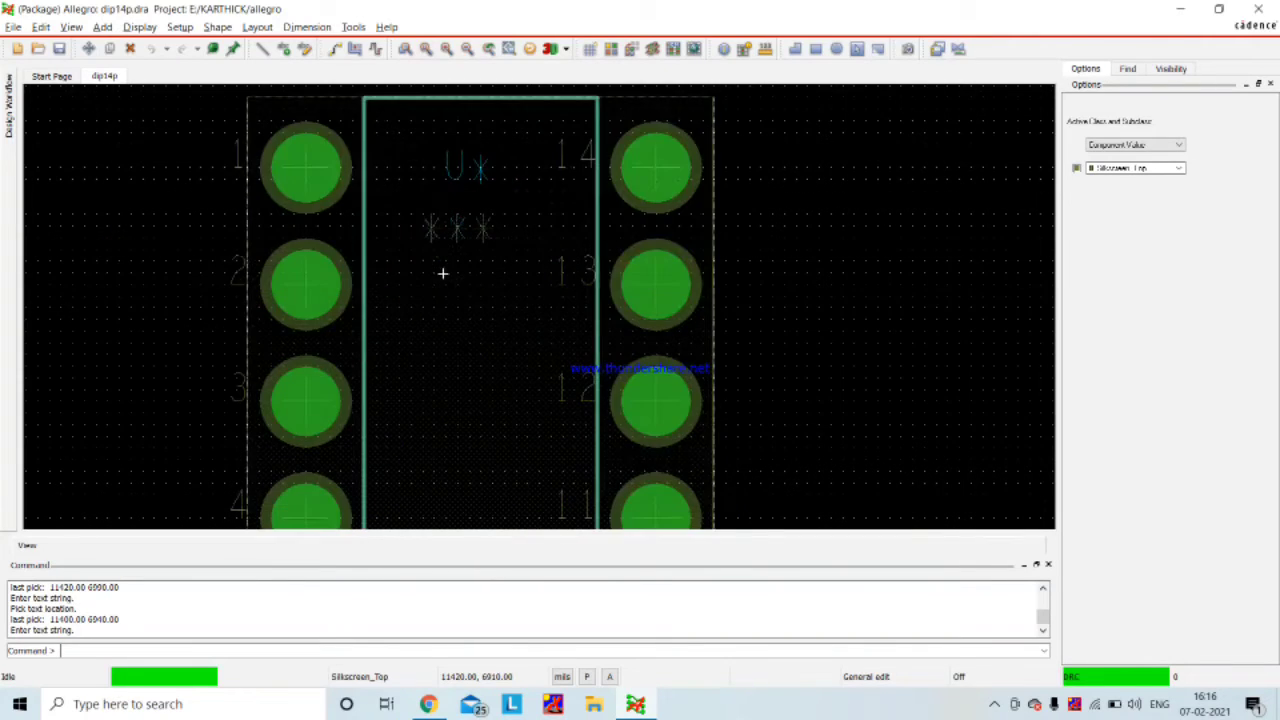
{"action": "scroll", "coordinate": [443, 171], "scroll_direction": "up", "scroll_amount": 1}
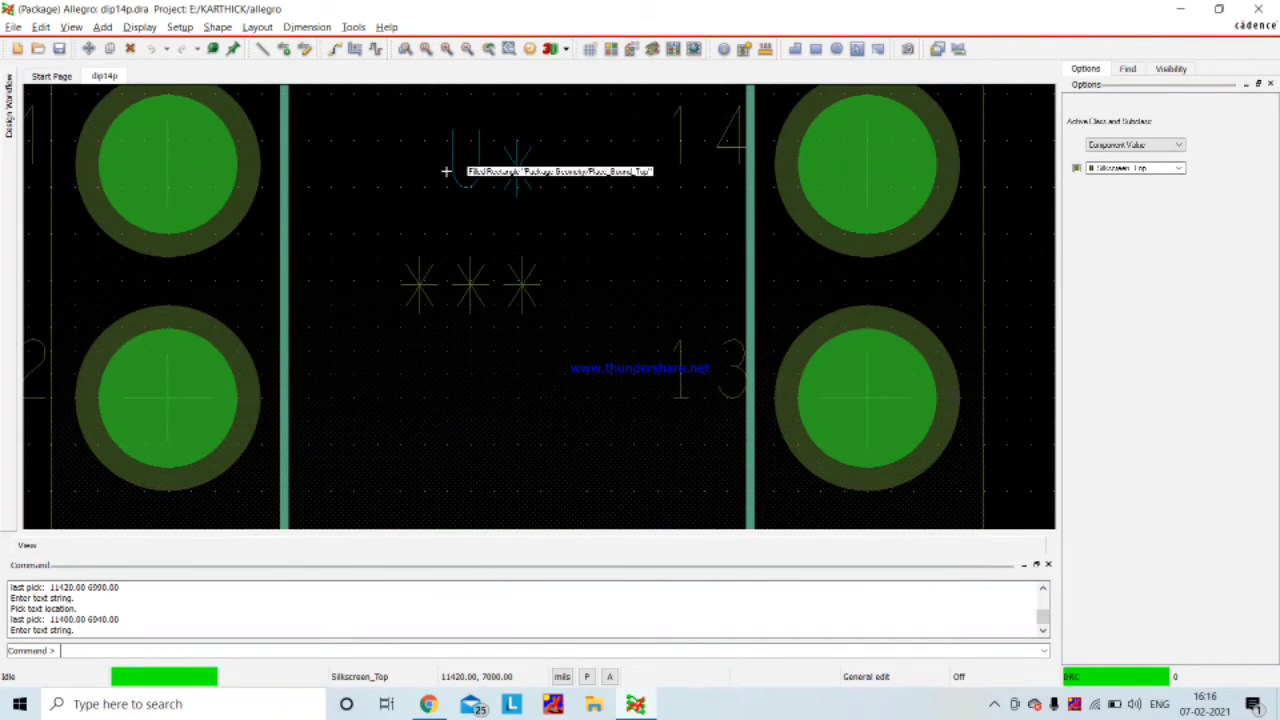
{"action": "left_click", "coordinate": [179, 28]}
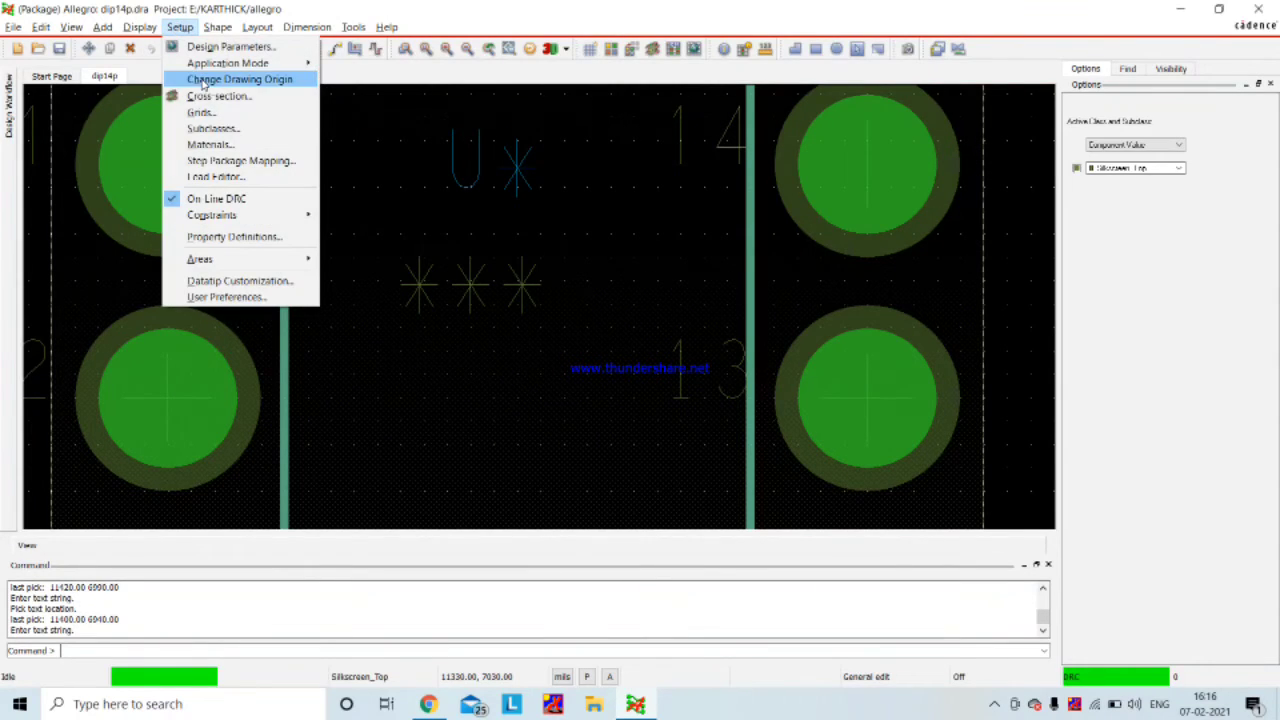
{"action": "left_click", "coordinate": [240, 79]}
{"action": "left_click", "coordinate": [540, 421]}
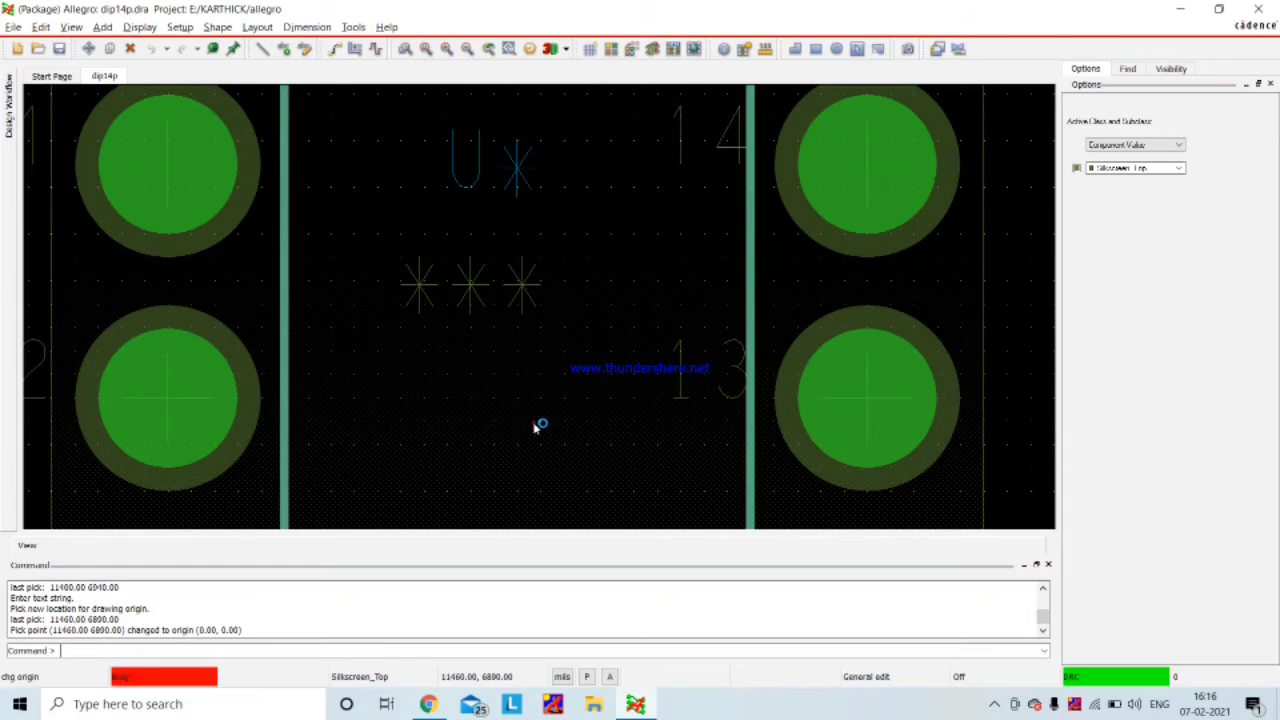
{"action": "scroll", "coordinate": [588, 297], "scroll_direction": "down", "scroll_amount": 1}
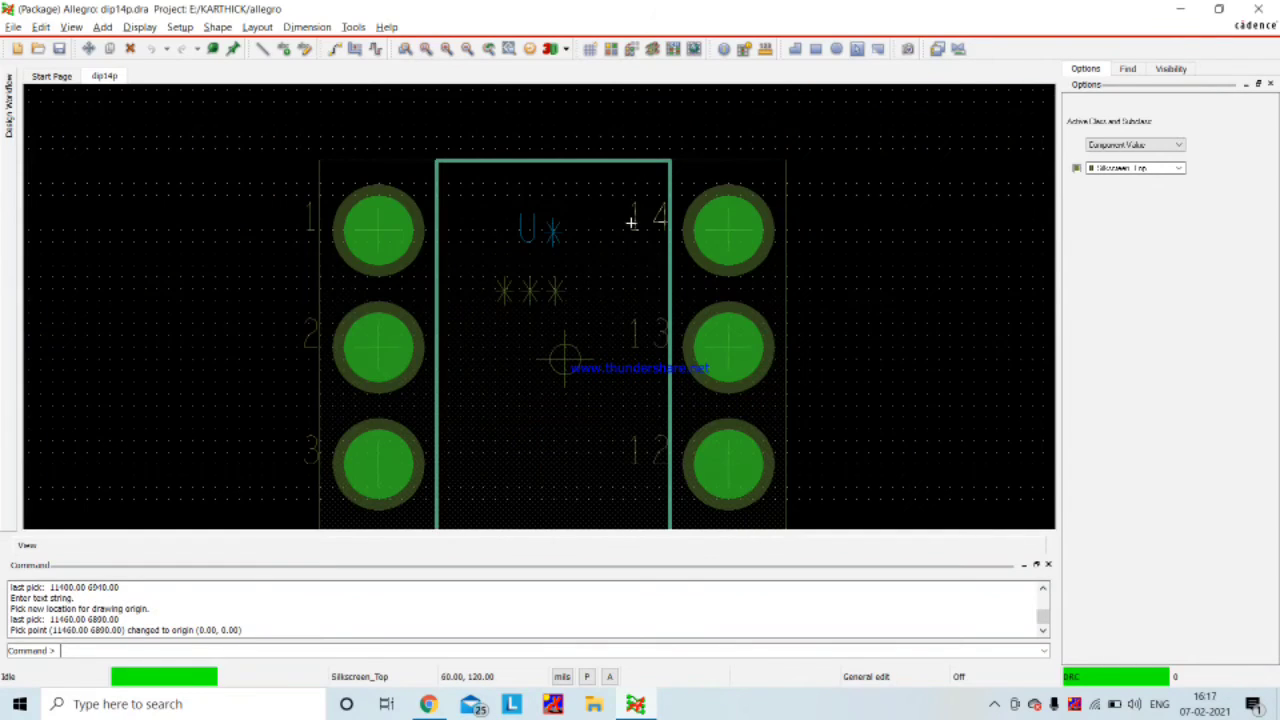
- Set a photo width for text block 1 in the text size setup and apply the design parameters
{"action": "scroll", "coordinate": [327, 215], "scroll_direction": "up", "scroll_amount": 1}
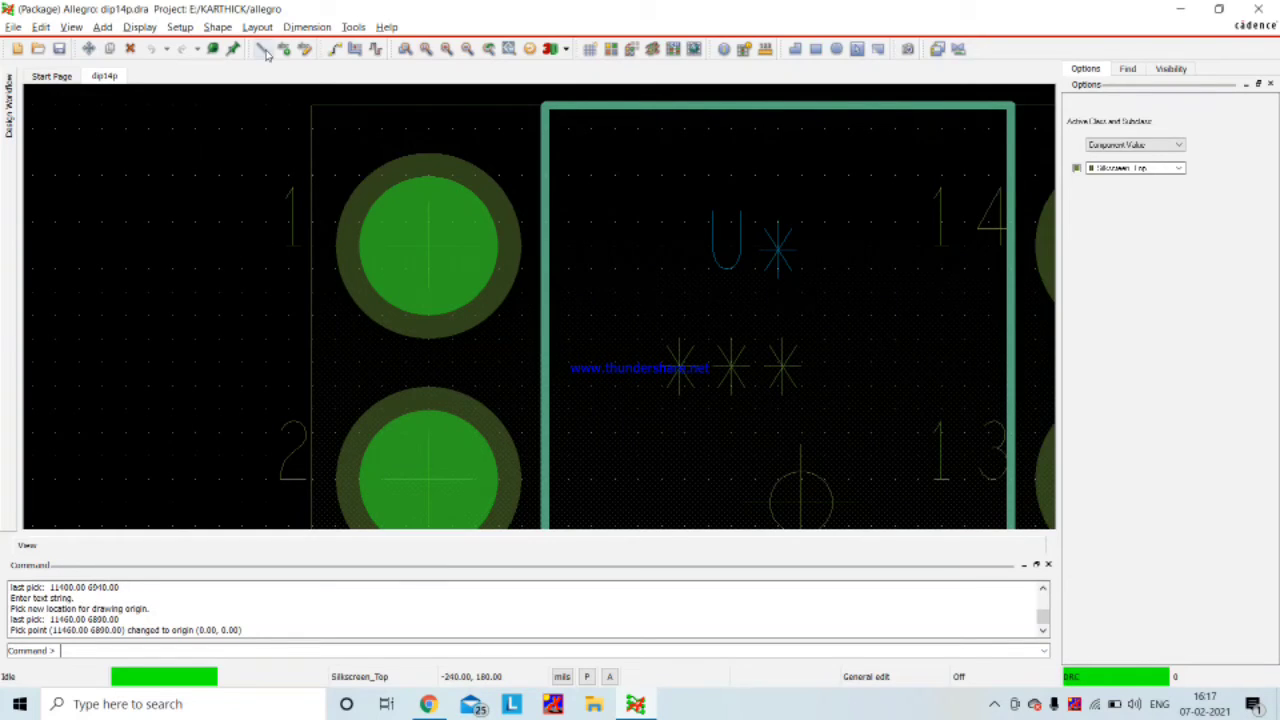
{"action": "left_click", "coordinate": [180, 28]}
{"action": "left_click", "coordinate": [228, 47]}
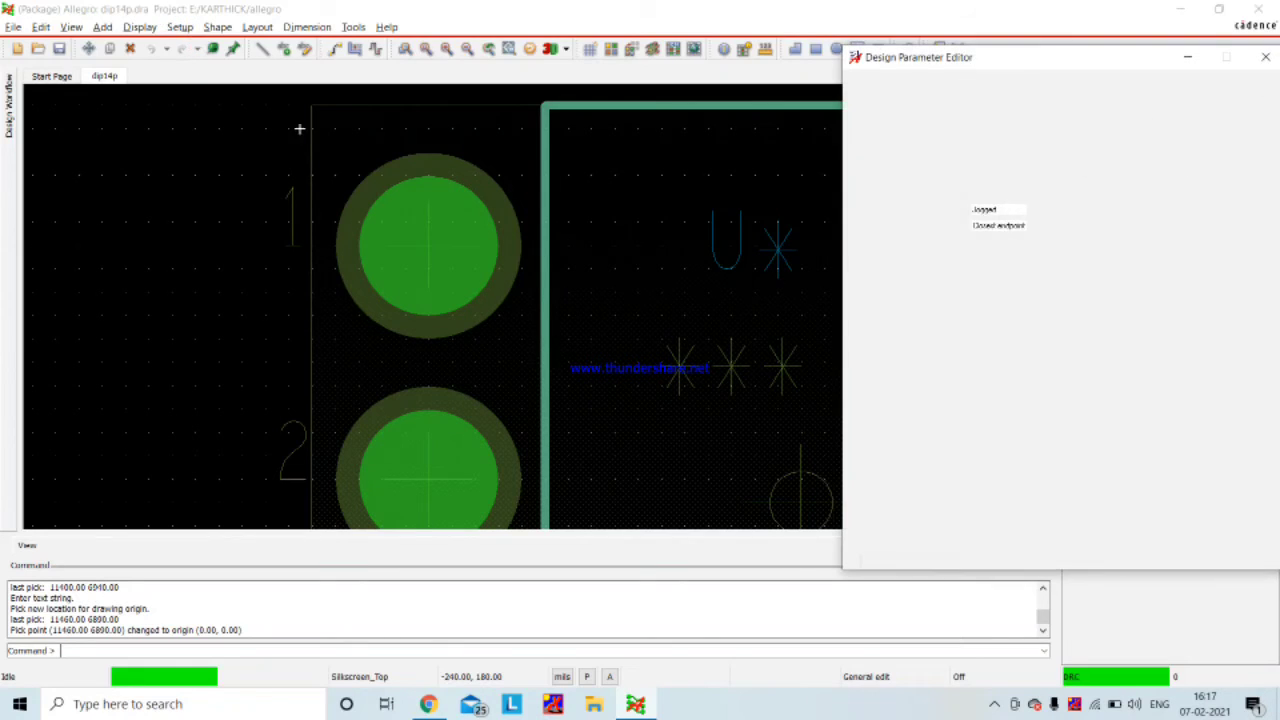
{"action": "left_click", "coordinate": [926, 85]}
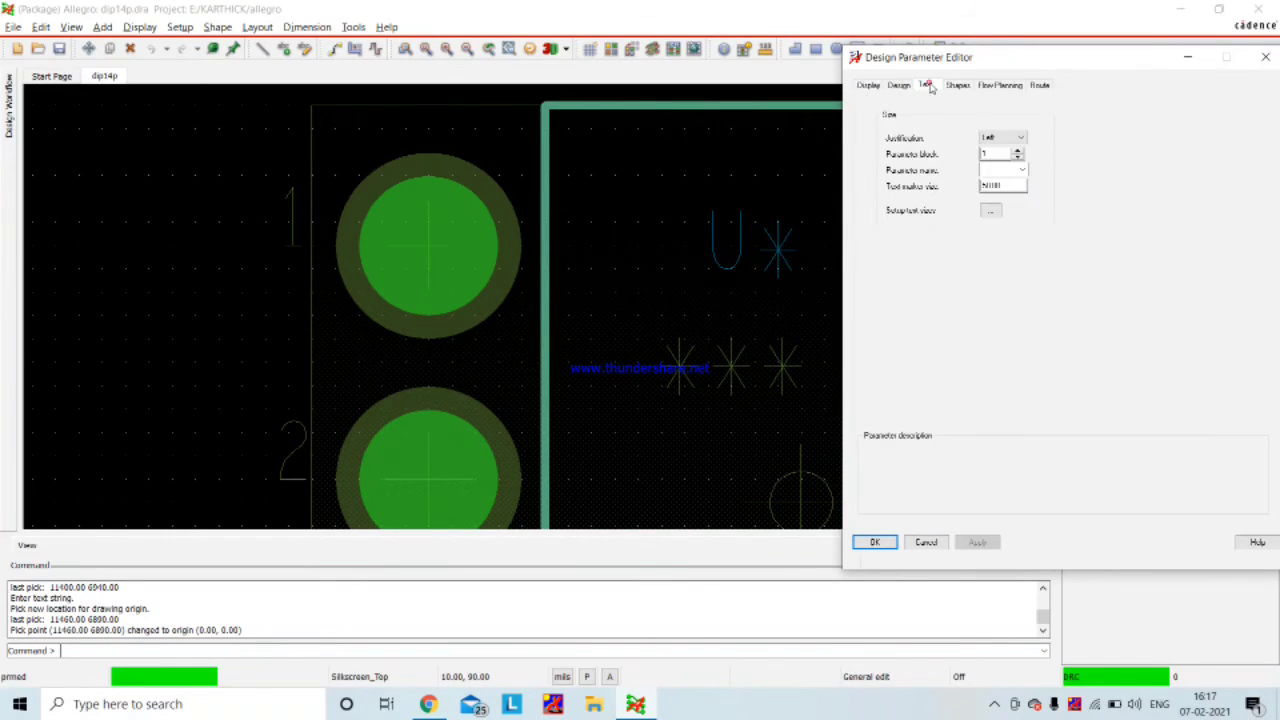
{"action": "left_click", "coordinate": [991, 212]}
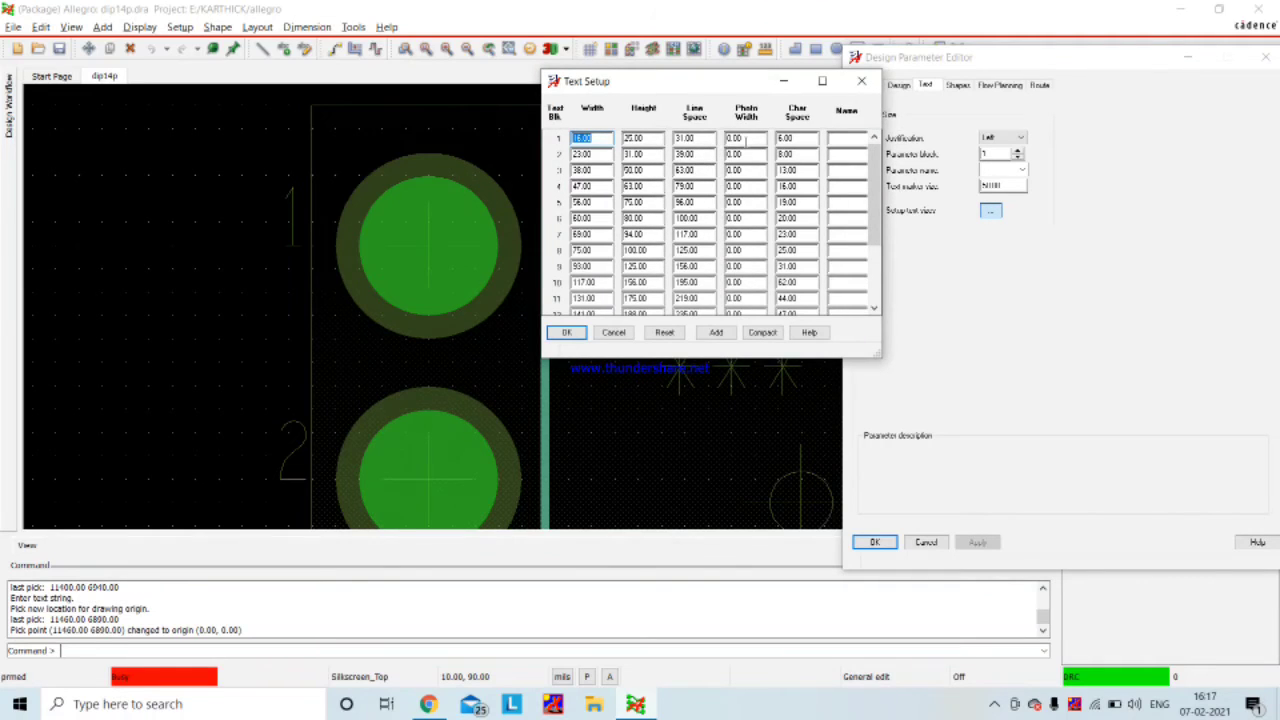
{"action": "left_click", "coordinate": [738, 139]}
{"action": "left_click", "coordinate": [578, 335]}
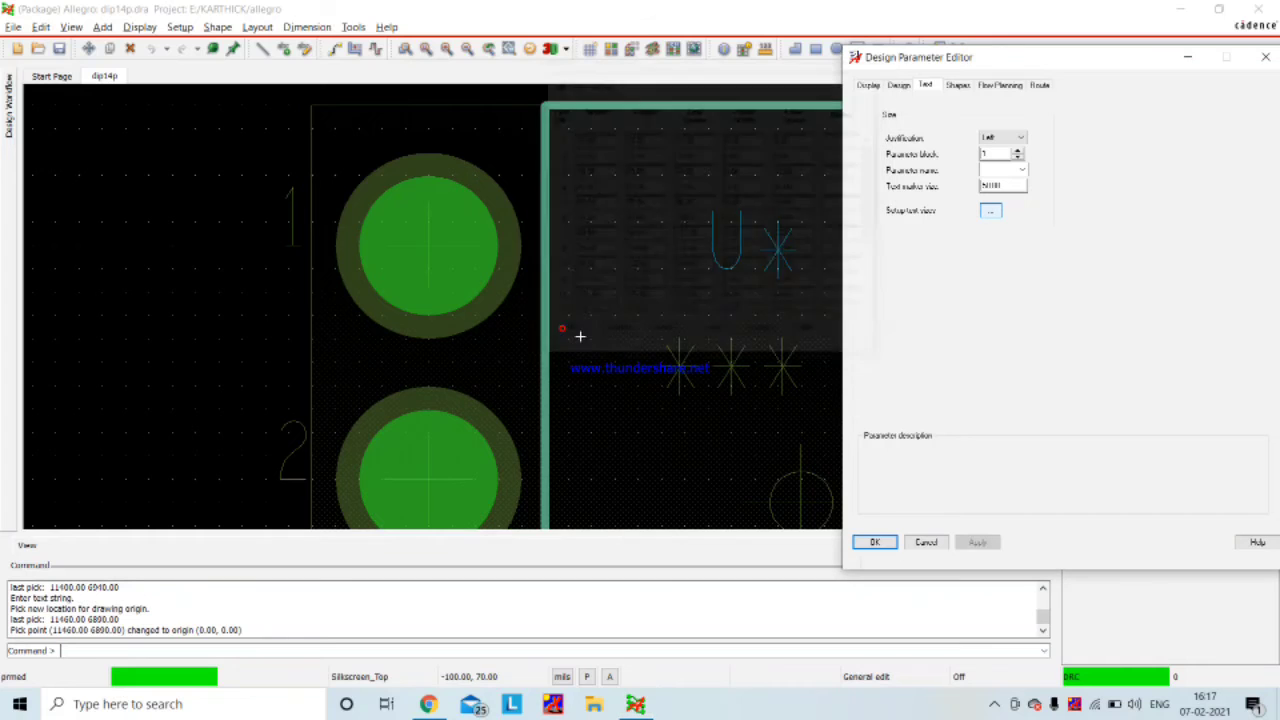
{"action": "left_click", "coordinate": [974, 542]}
{"action": "left_click", "coordinate": [870, 542]}
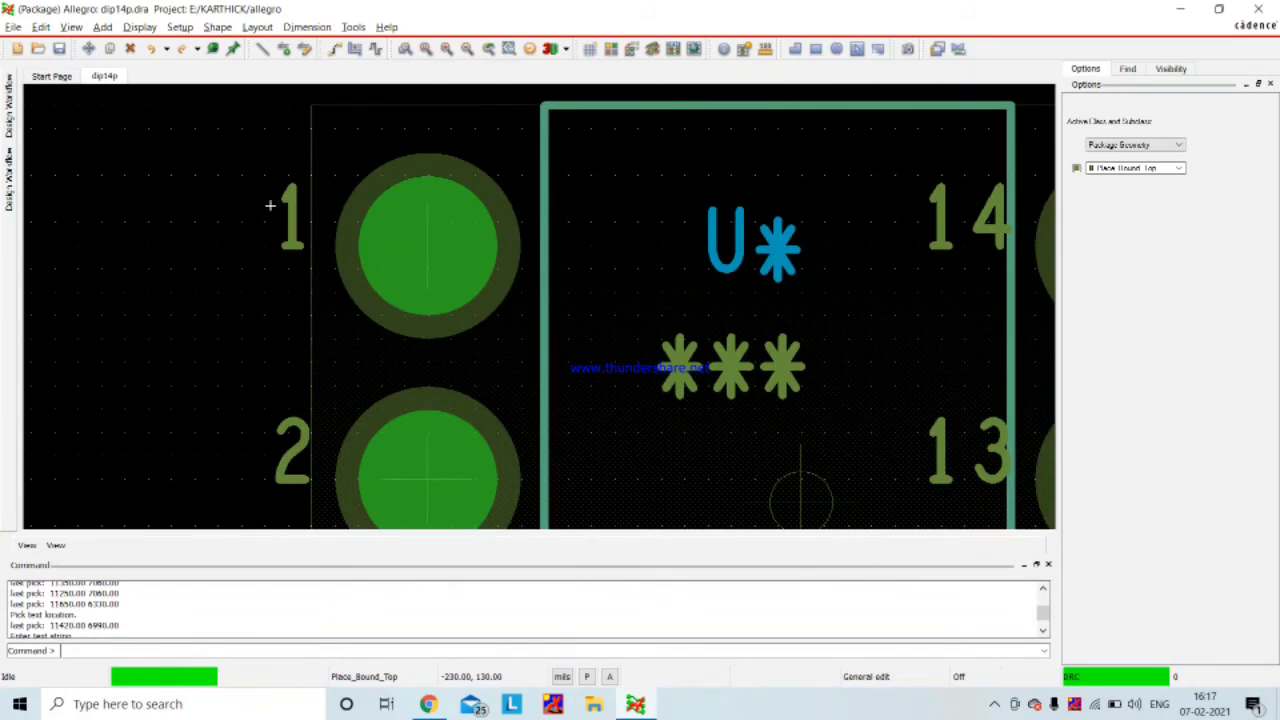
- Select the whole package, inspect its pads and reference designator in the 3D canvas from several angles, and close the 3D view
{"action": "scroll", "coordinate": [270, 205], "scroll_direction": "down", "scroll_amount": 2}
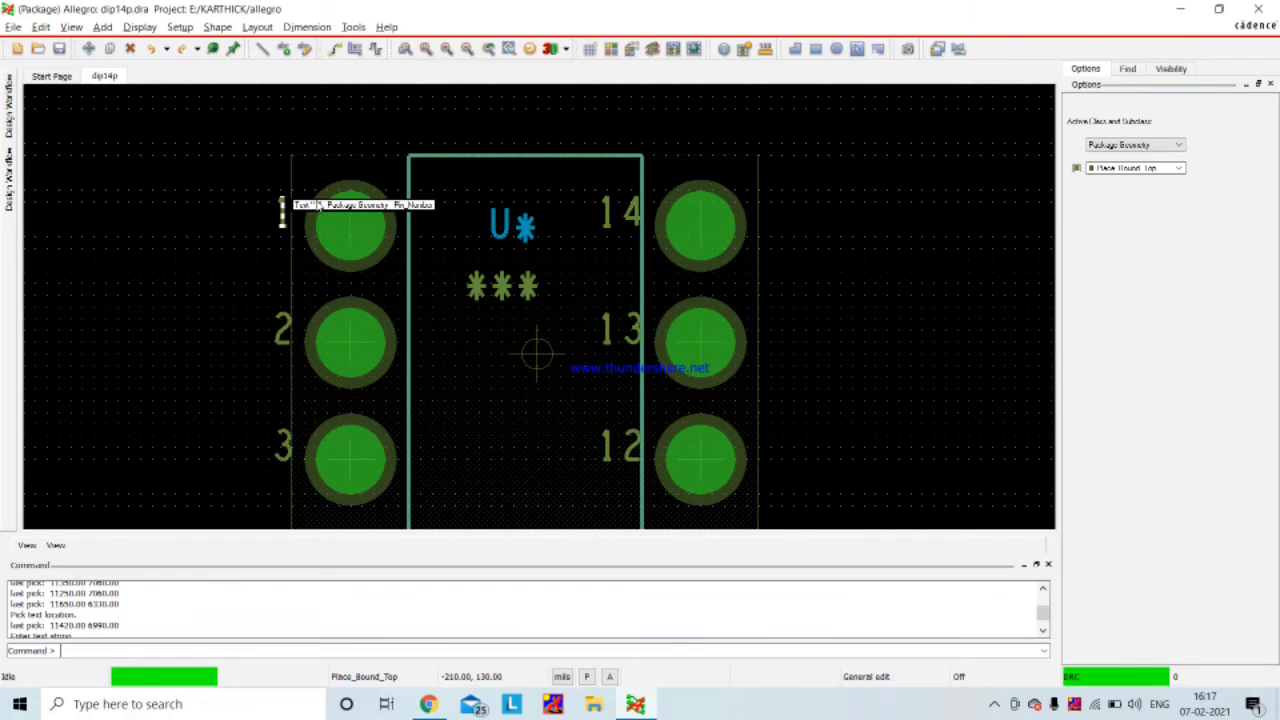
{"action": "scroll", "coordinate": [720, 277], "scroll_direction": "down", "scroll_amount": 4}
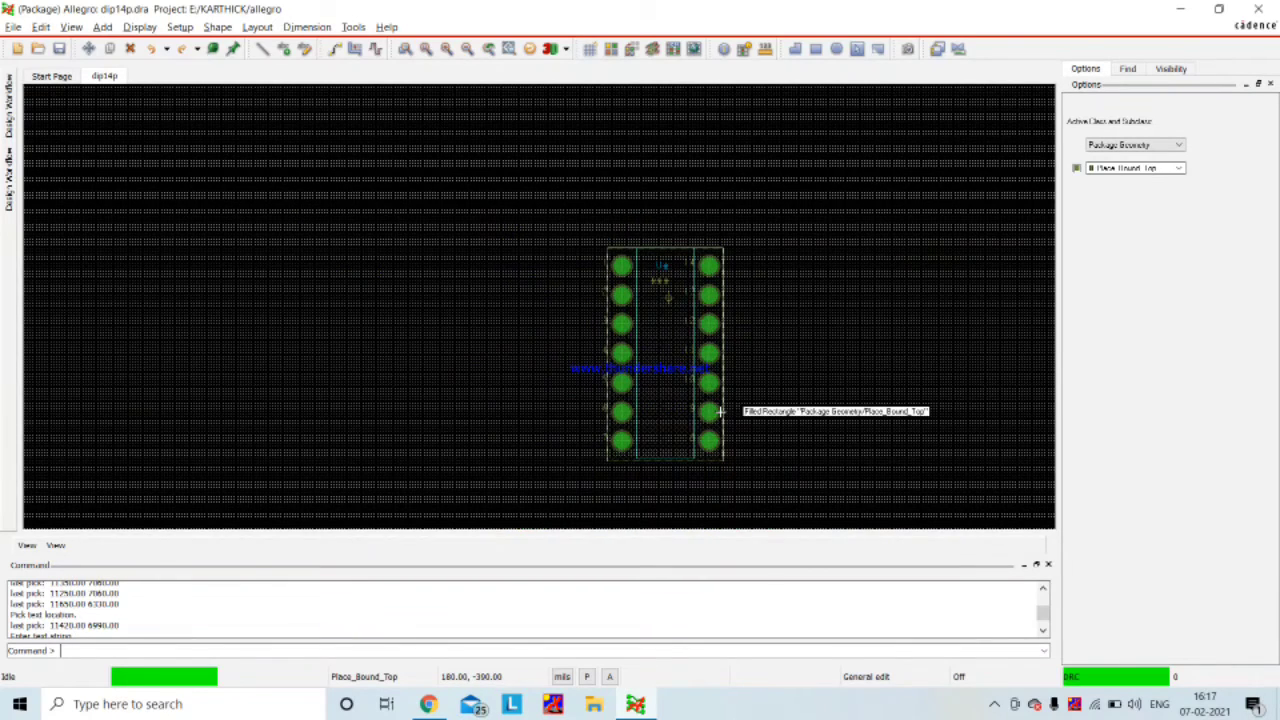
{"action": "scroll", "coordinate": [721, 408], "scroll_direction": "up", "scroll_amount": 2}
{"action": "scroll", "coordinate": [723, 405], "scroll_direction": "down", "scroll_amount": 2}
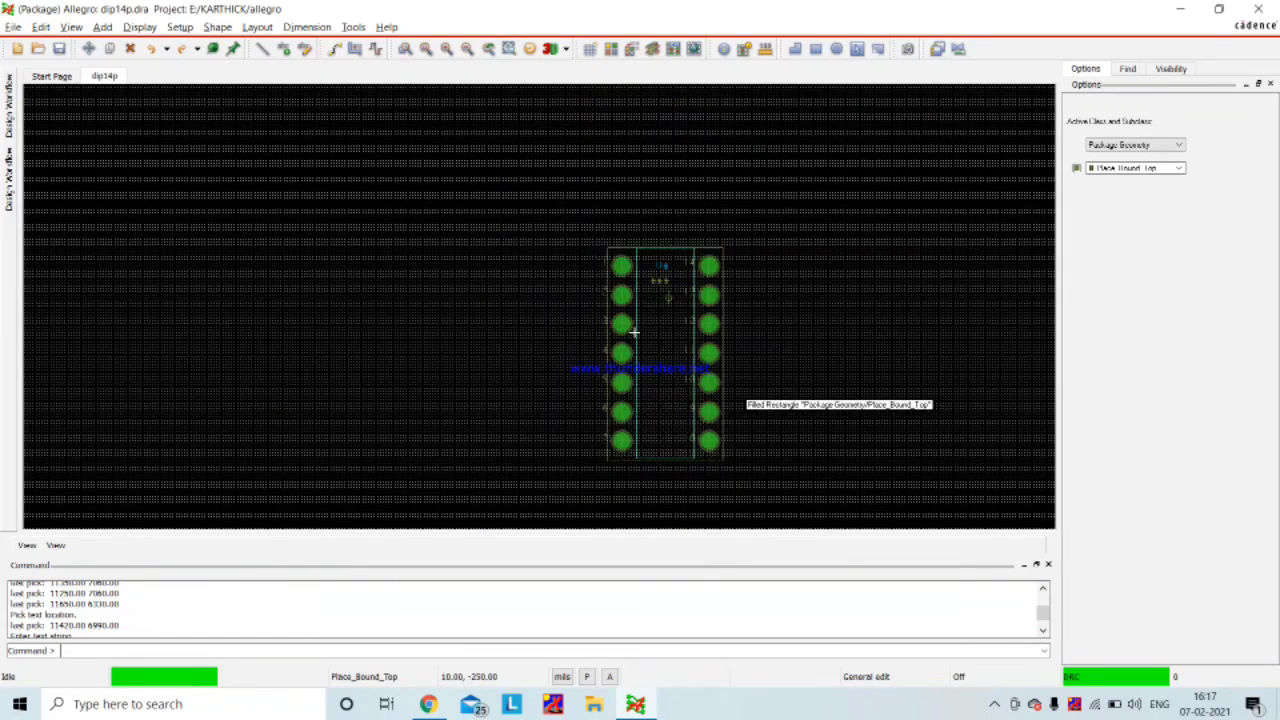
{"action": "left_click_drag", "start_coordinate": [586, 226], "coordinate": [766, 488]}
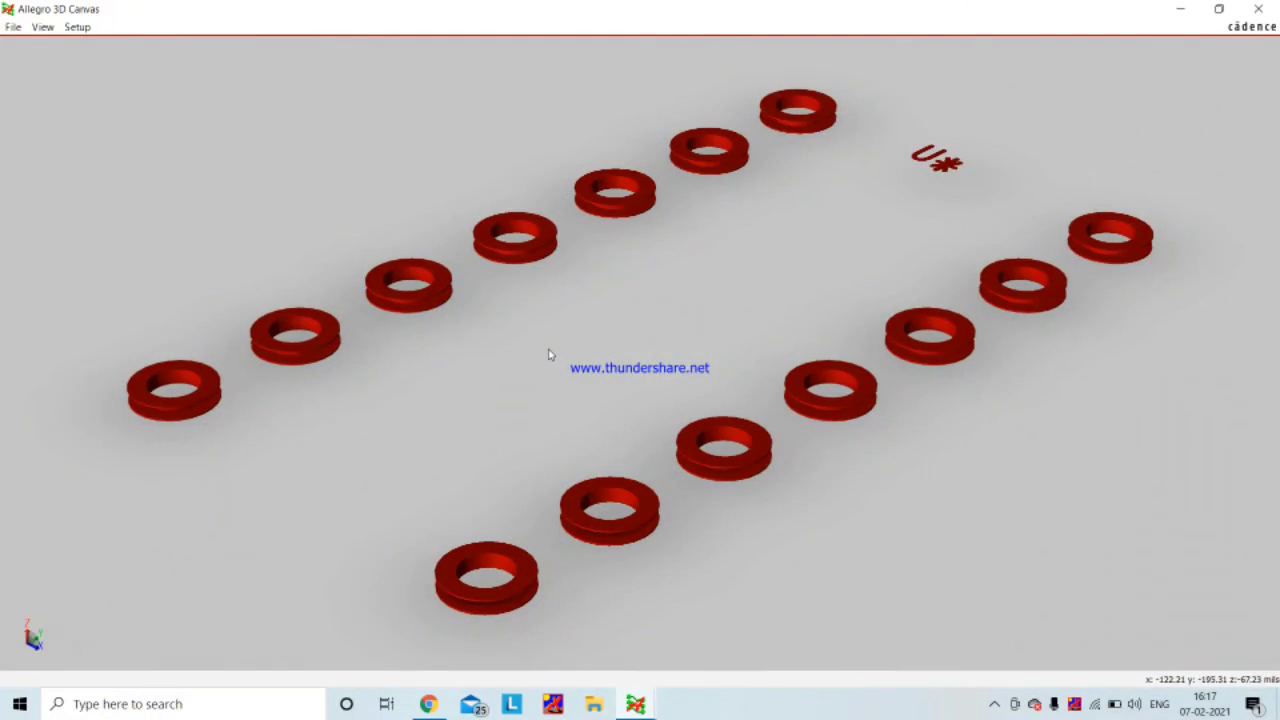
{"action": "scroll", "coordinate": [548, 355], "scroll_direction": "down", "scroll_amount": 1}
{"action": "left_click_drag", "start_coordinate": [548, 355], "coordinate": [637, 412]}
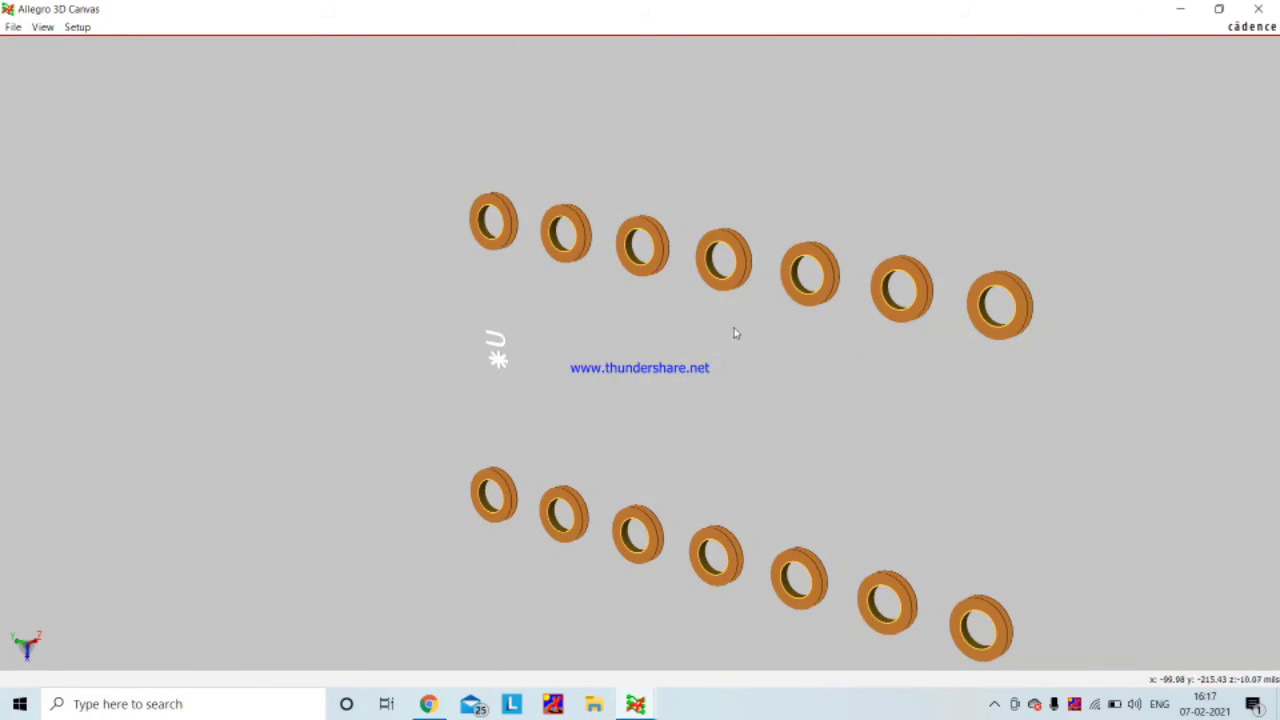
{"action": "left_click_drag", "start_coordinate": [730, 327], "coordinate": [600, 390]}
{"action": "middle_click_drag", "start_coordinate": [560, 373], "coordinate": [520, 318], "text": "shift"}
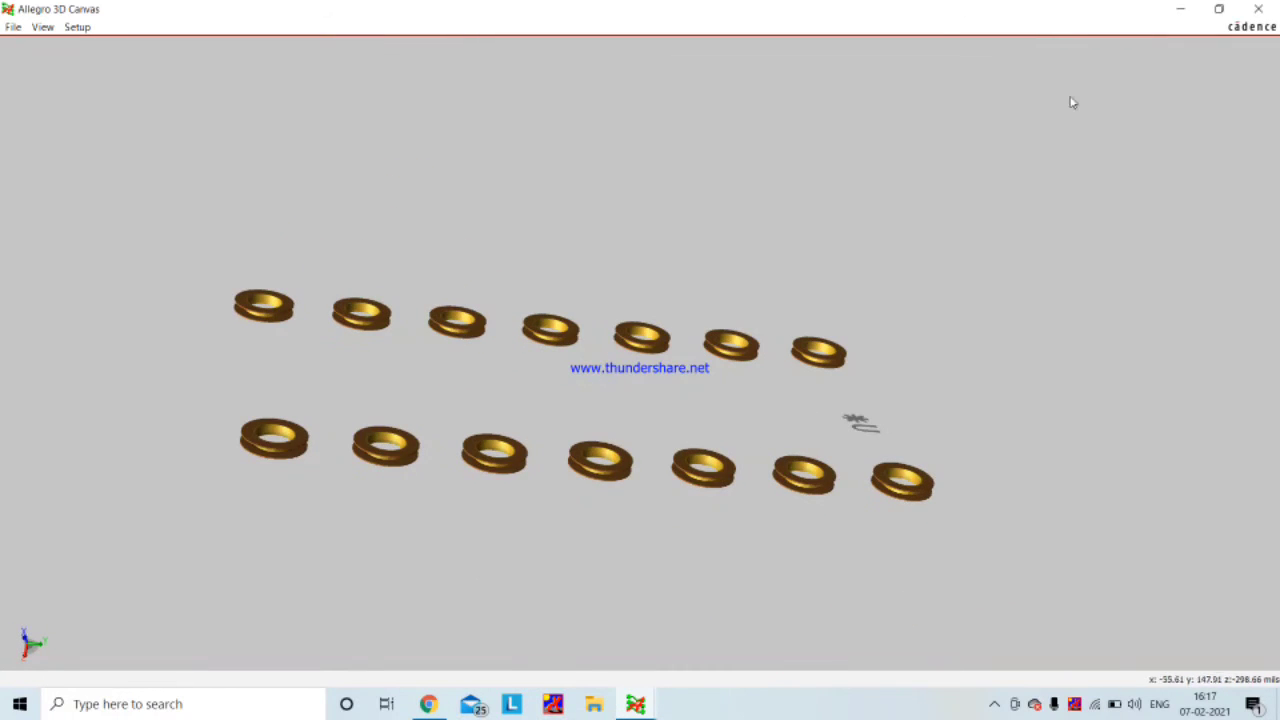
{"action": "left_click", "coordinate": [1257, 9]}
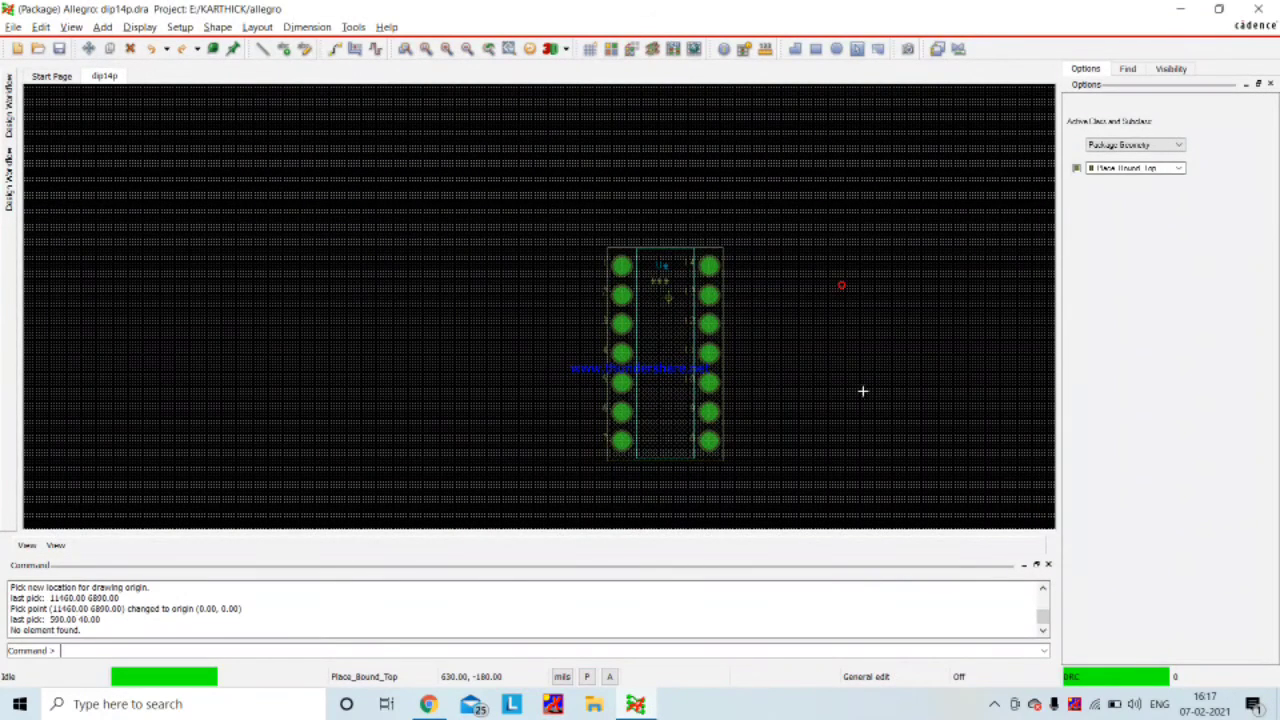
- Select only the placement boundary shape, view it in the 3D canvas, and close the 3D view
{"action": "scroll", "coordinate": [790, 415], "scroll_direction": "up", "scroll_amount": 2}
{"action": "scroll", "coordinate": [681, 262], "scroll_direction": "up", "scroll_amount": 4}
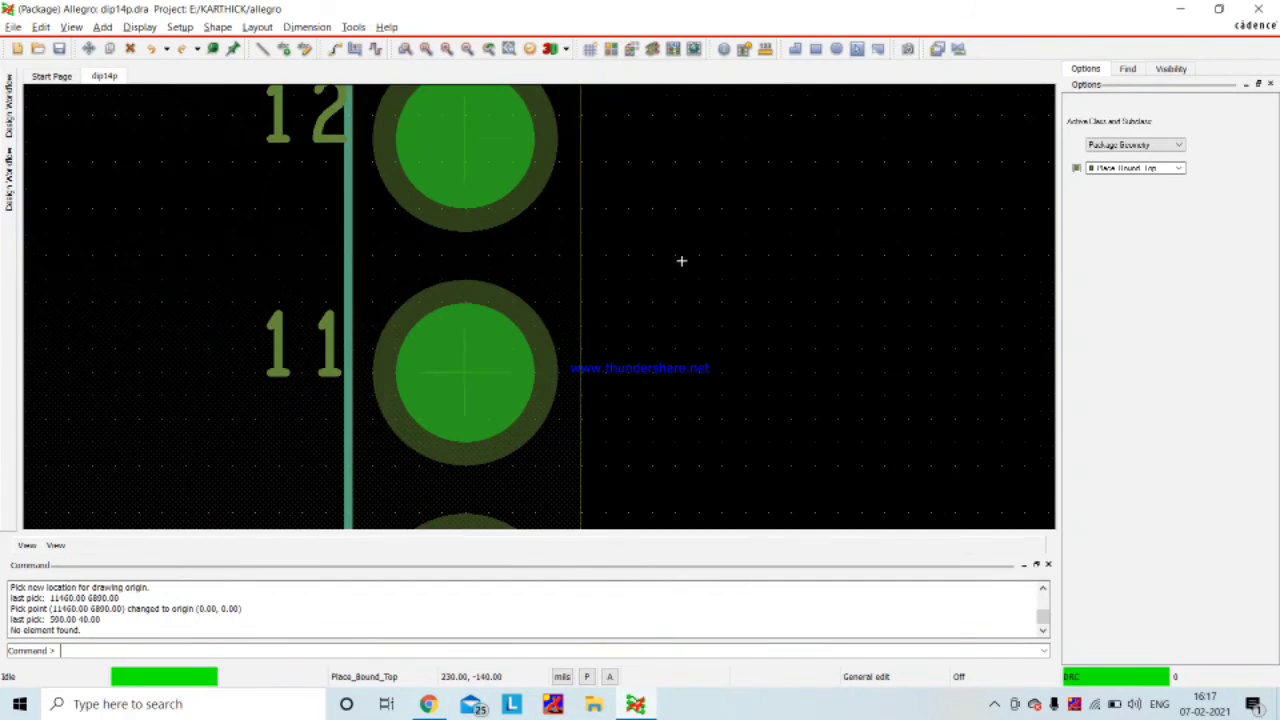
{"action": "scroll", "coordinate": [617, 245], "scroll_direction": "up", "scroll_amount": 1}
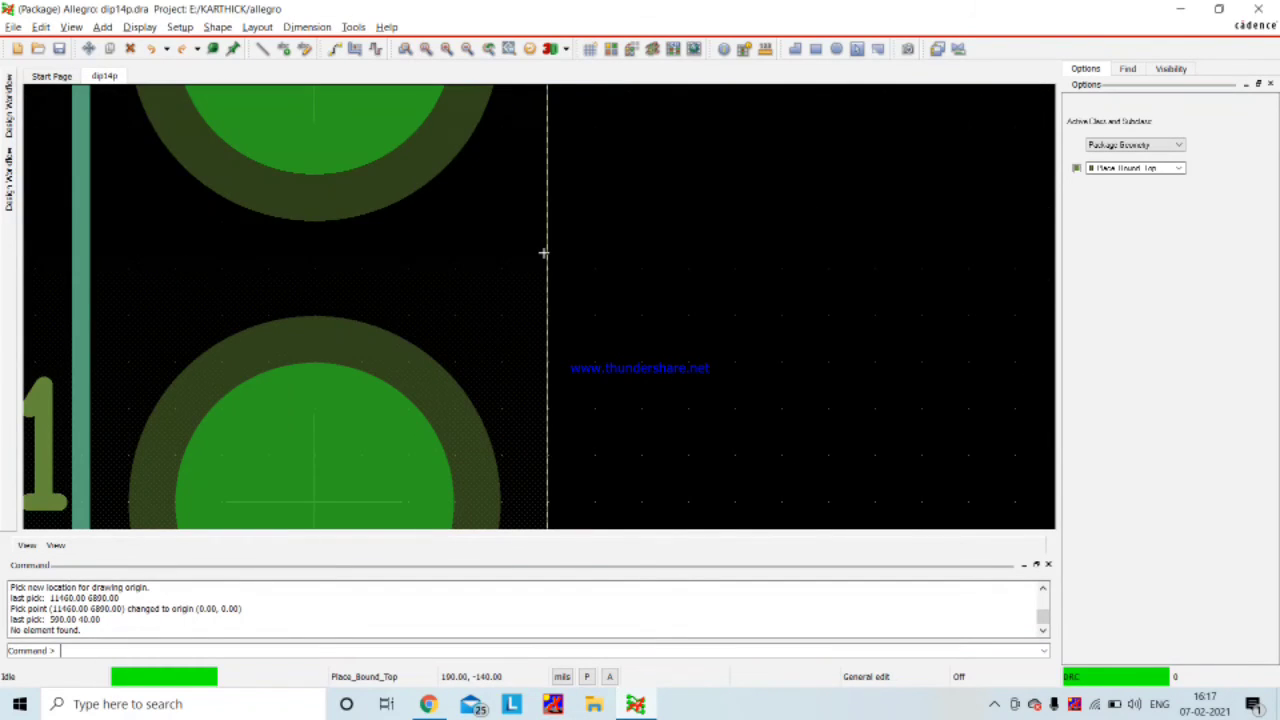
{"action": "scroll", "coordinate": [670, 262], "scroll_direction": "down", "scroll_amount": 2}
{"action": "scroll", "coordinate": [670, 262], "scroll_direction": "down", "scroll_amount": 2}
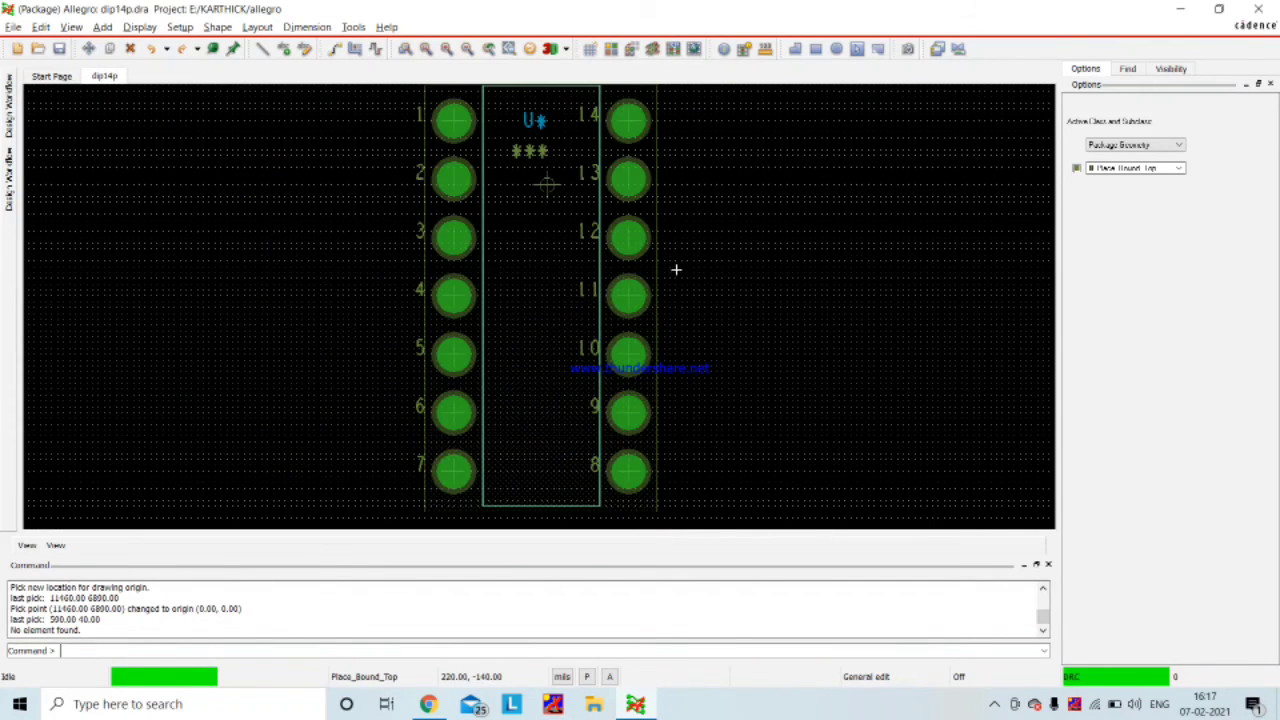
{"action": "left_click", "coordinate": [554, 323]}
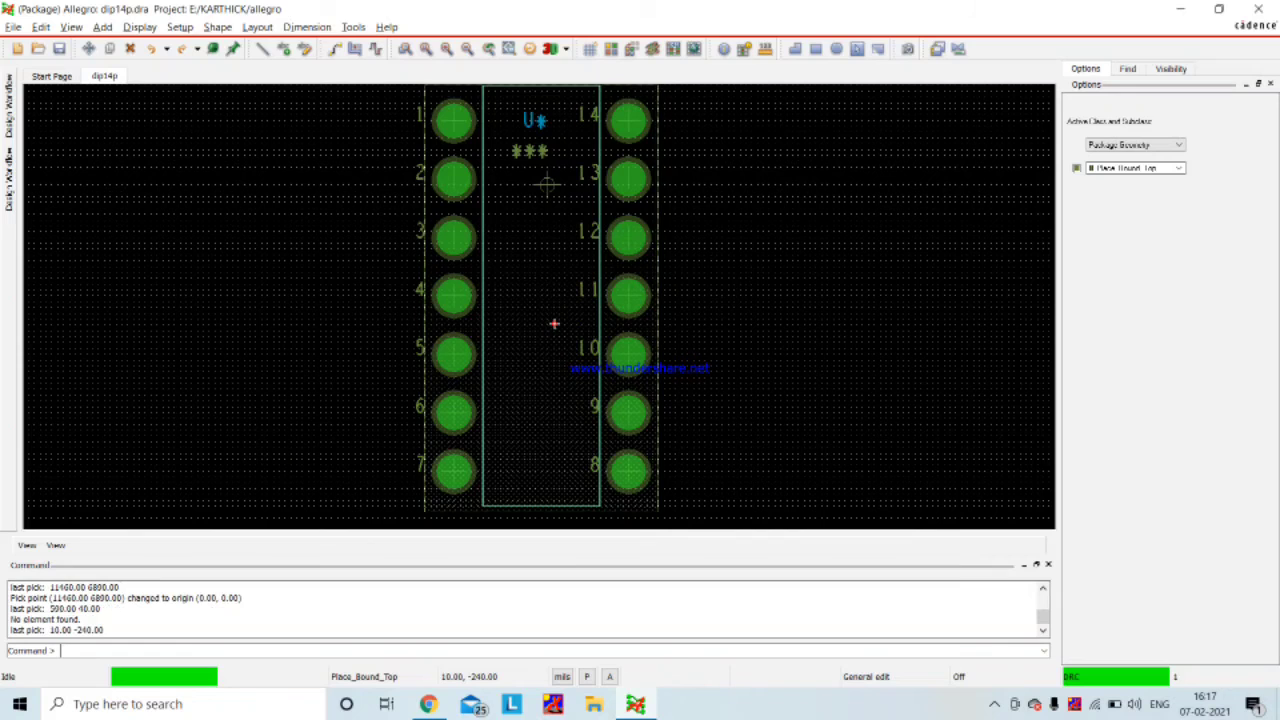
{"action": "left_click", "coordinate": [548, 50]}
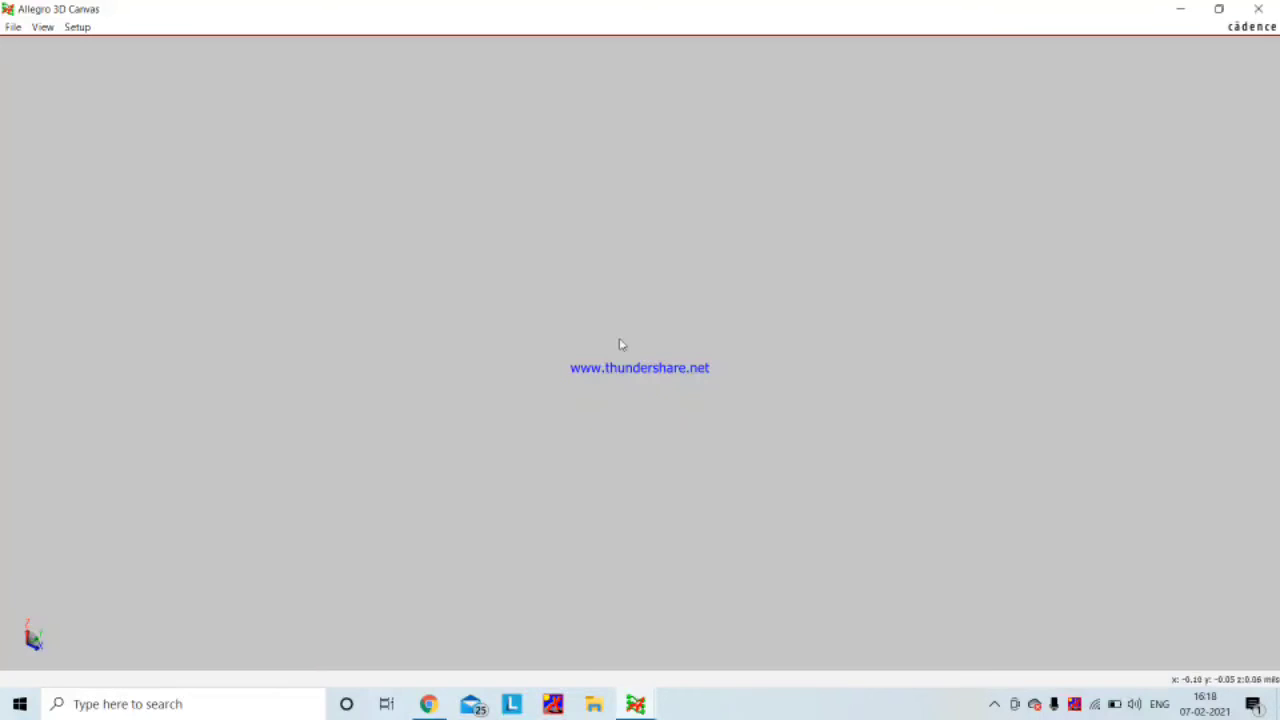
{"action": "left_click", "coordinate": [1258, 10]}
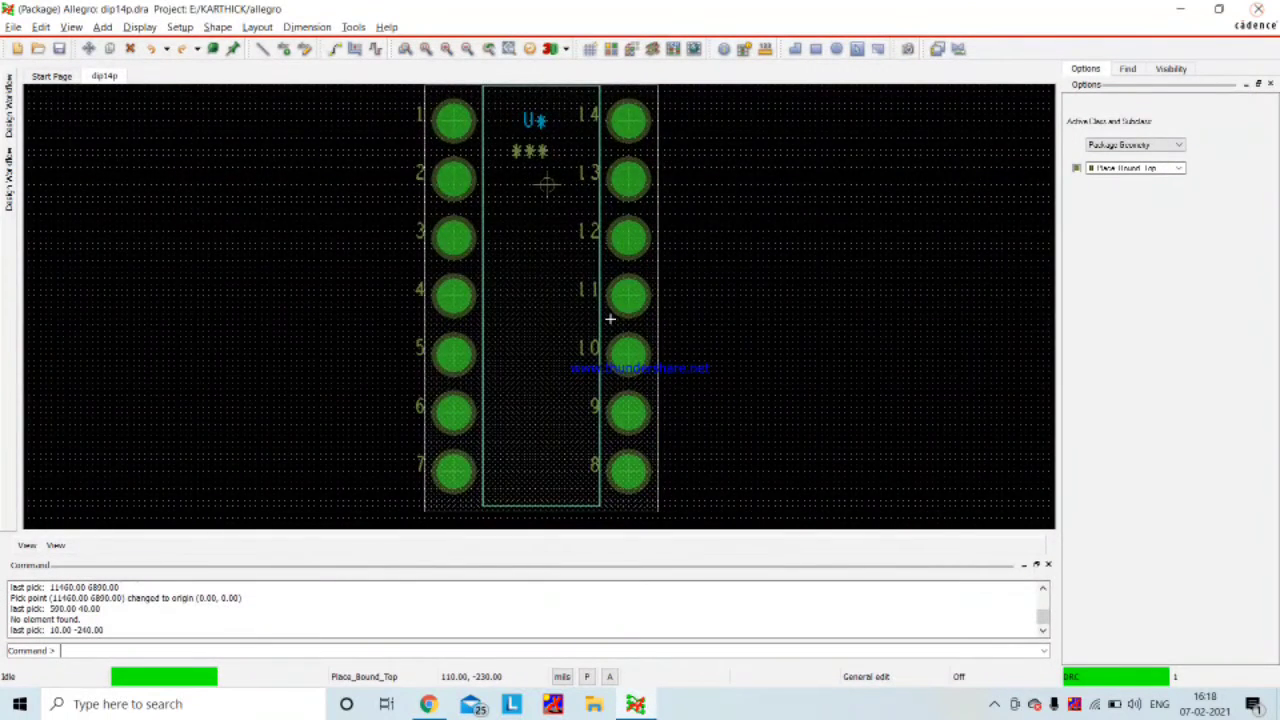
- Reselect all pins and outlines, examine both pin rows up close in the 3D canvas, and return to the drawing with nothing selected
{"action": "scroll", "coordinate": [680, 320], "scroll_direction": "down", "scroll_amount": 2}
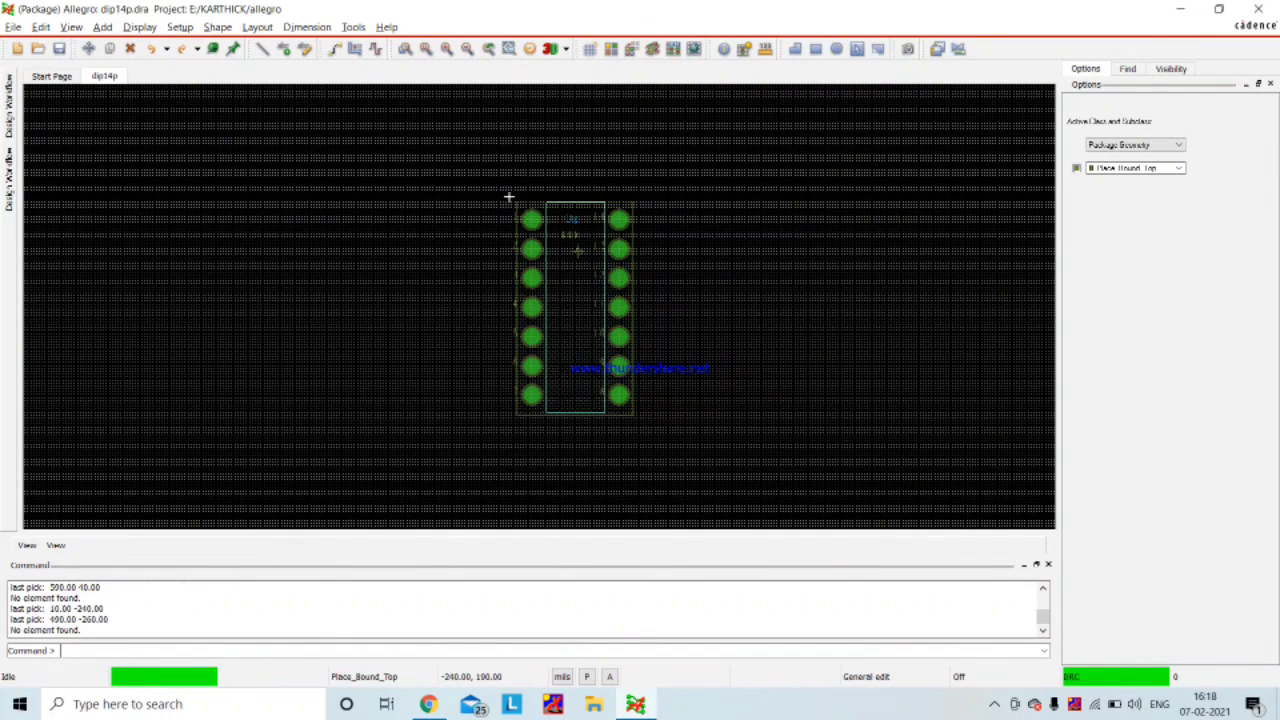
{"action": "left_click_drag", "start_coordinate": [508, 197], "coordinate": [633, 413]}
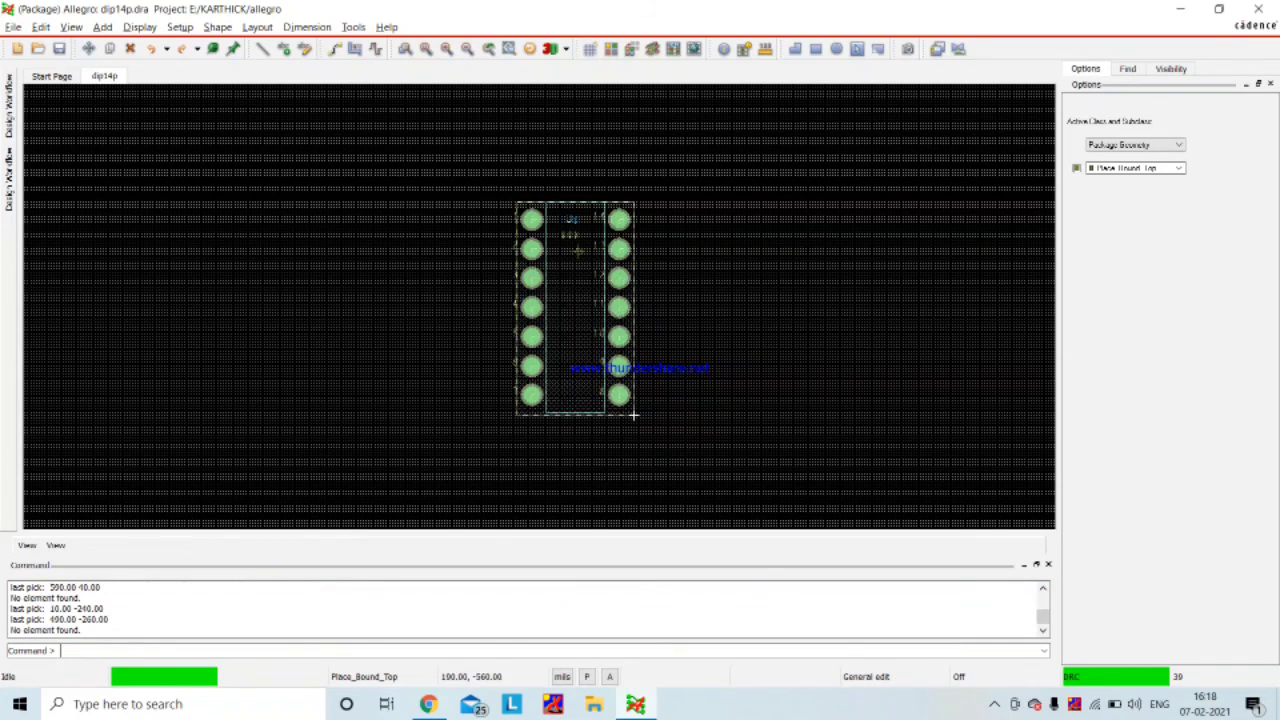
{"action": "left_click", "coordinate": [553, 50]}
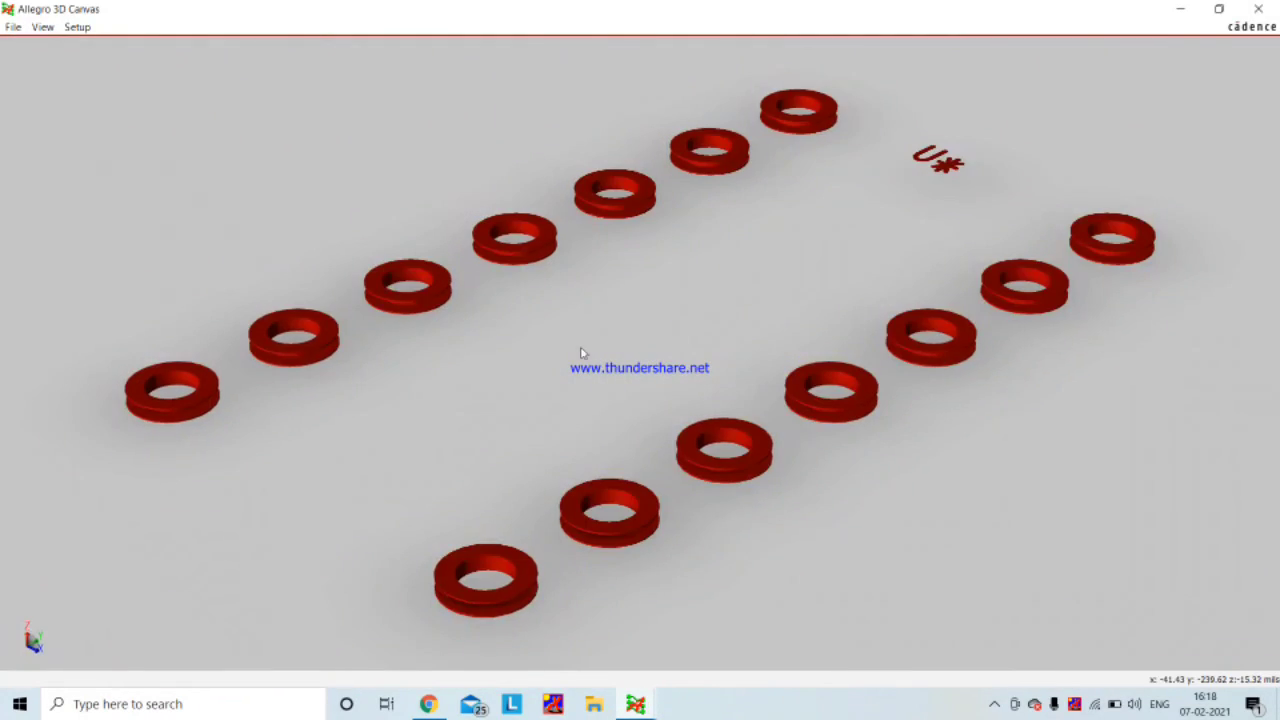
{"action": "left_click_drag", "start_coordinate": [580, 354], "coordinate": [489, 400]}
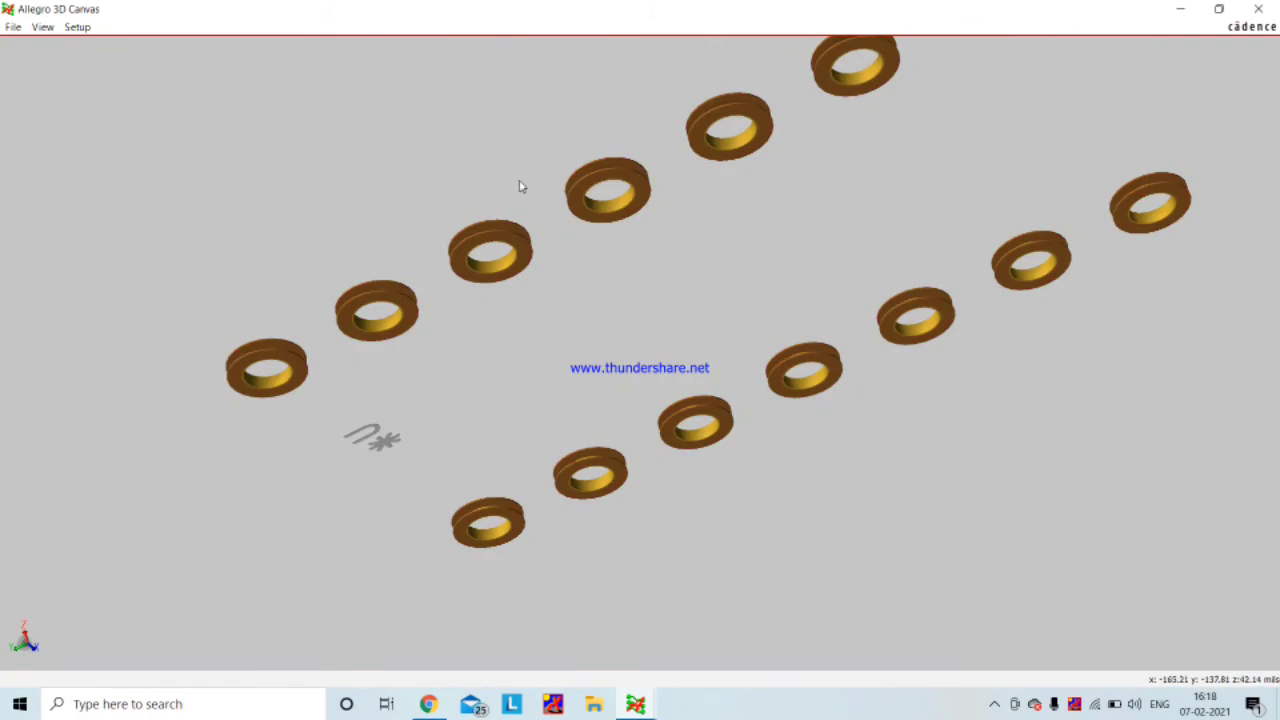
{"action": "left_click_drag", "start_coordinate": [474, 188], "coordinate": [377, 163]}
{"action": "scroll", "coordinate": [509, 211], "scroll_direction": "up", "scroll_amount": 3}
{"action": "scroll", "coordinate": [492, 209], "scroll_direction": "down", "scroll_amount": 2}
{"action": "left_click", "coordinate": [1258, 8]}
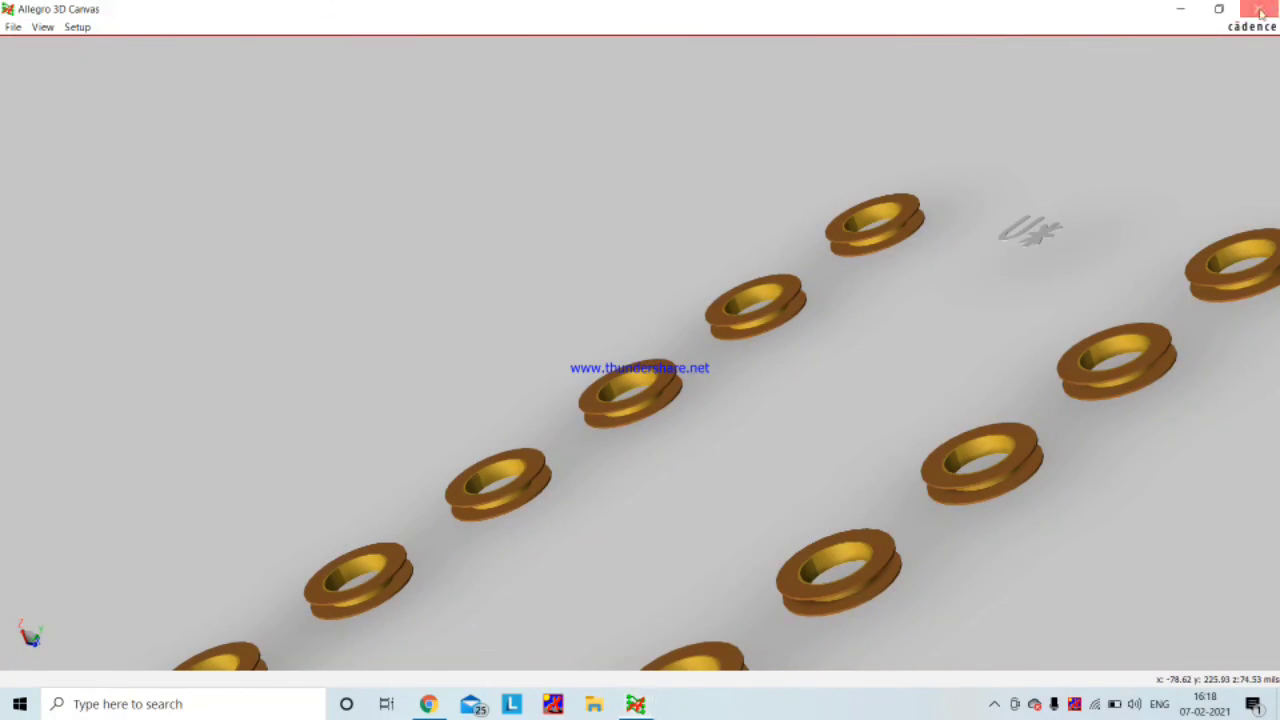
{"action": "left_click", "coordinate": [813, 282]}
{"action": "scroll", "coordinate": [672, 231], "scroll_direction": "up", "scroll_amount": 2}
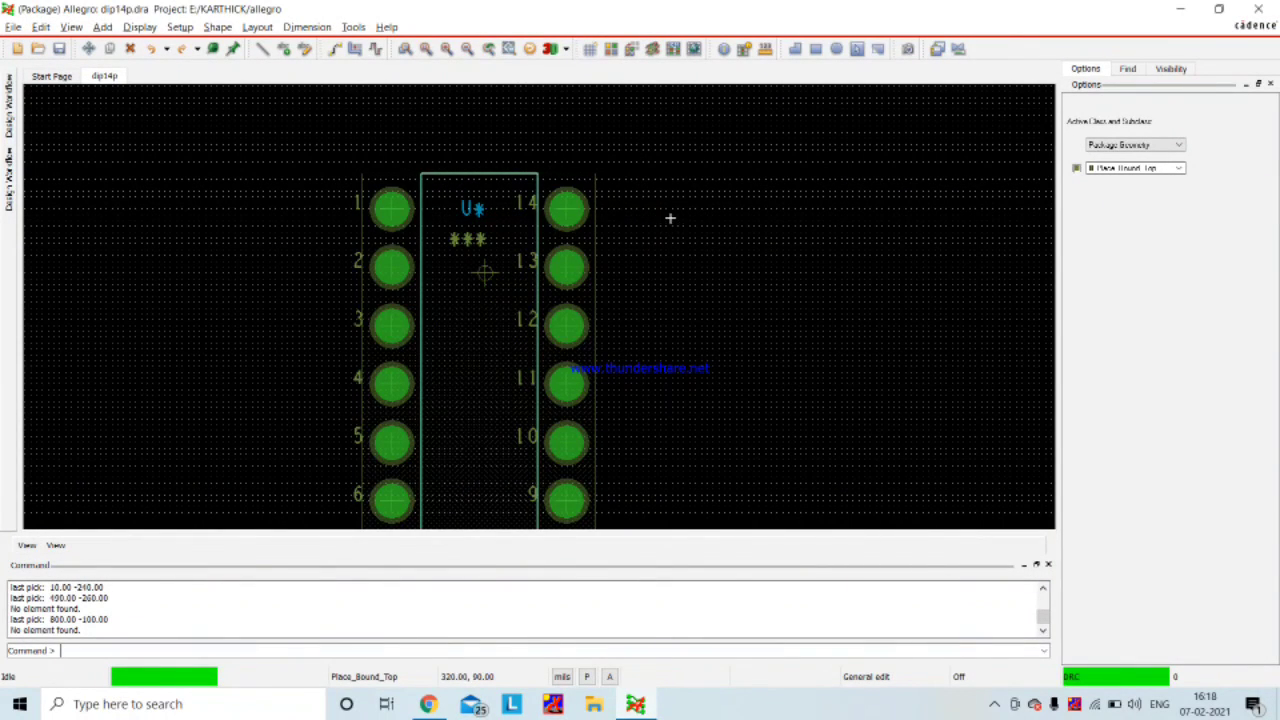
{"action": "scroll", "coordinate": [670, 218], "scroll_direction": "down", "scroll_amount": 2}
{"action": "scroll", "coordinate": [681, 278], "scroll_direction": "up", "scroll_amount": 2}
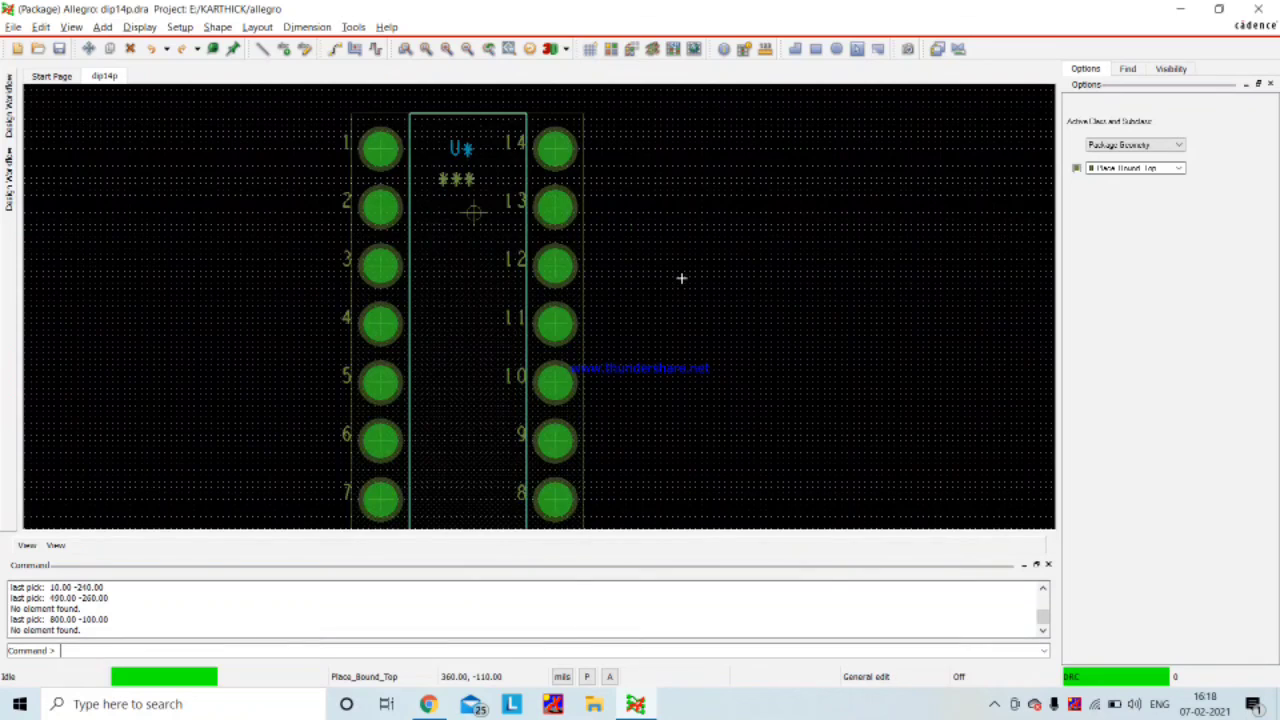
{"action": "middle_click_drag", "start_coordinate": [684, 278], "coordinate": [683, 278]}
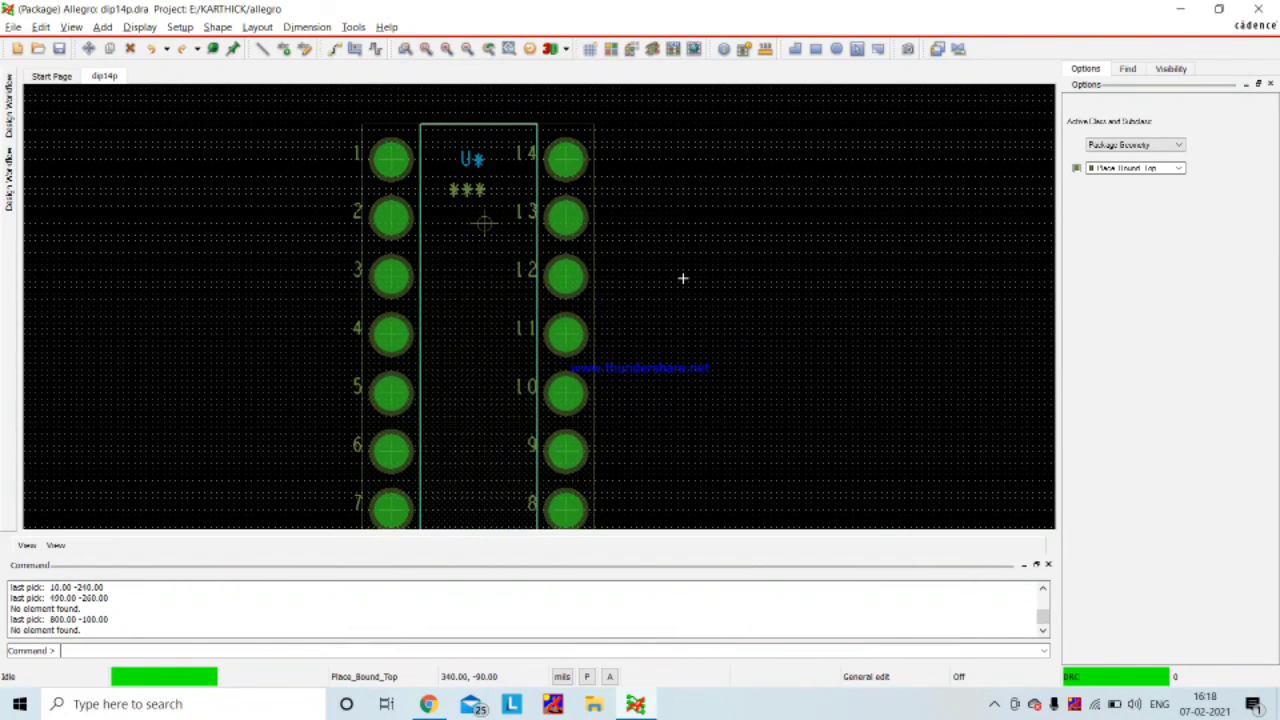
{"action": "scroll", "coordinate": [682, 278], "scroll_direction": "down", "scroll_amount": 2}
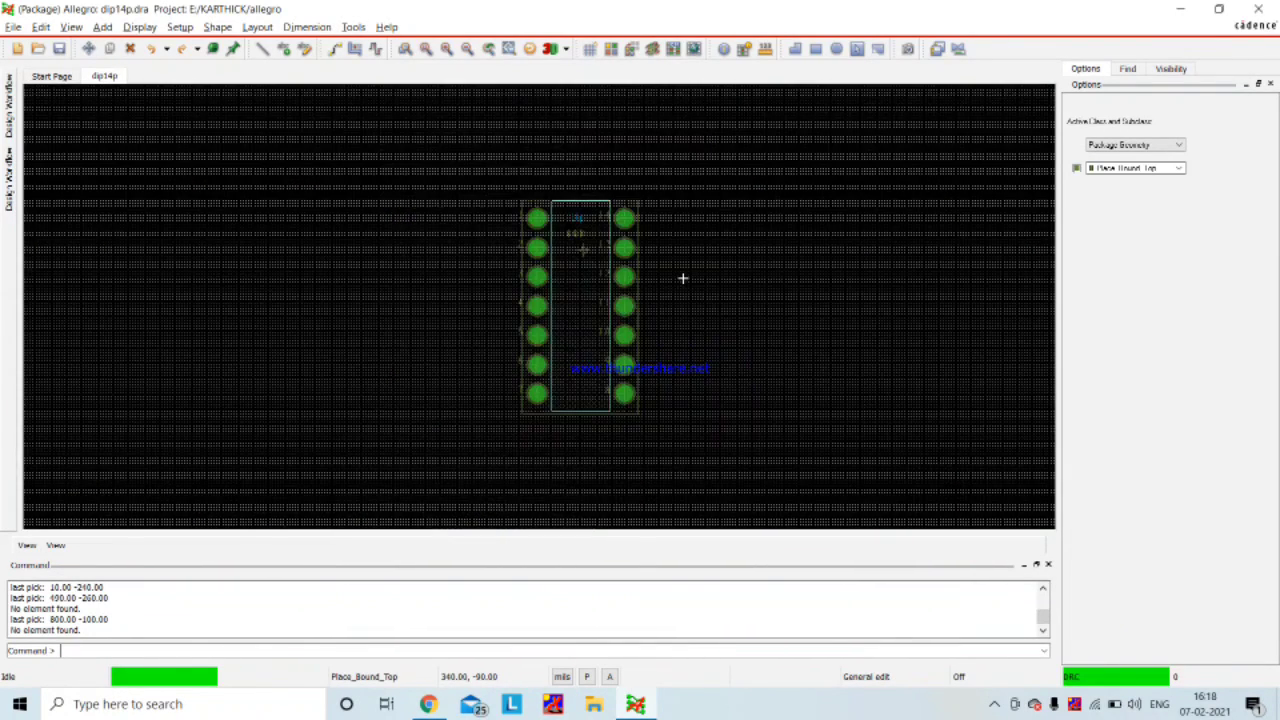
{"action": "left_click", "coordinate": [994, 703]}
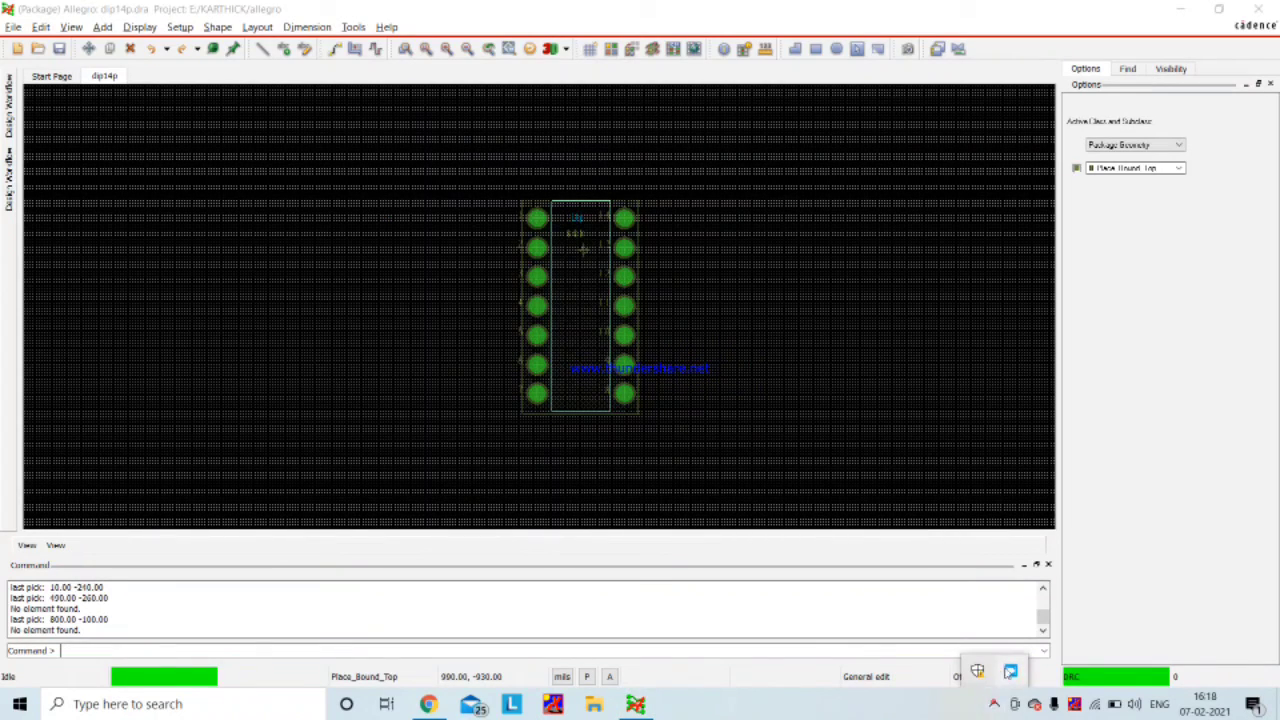